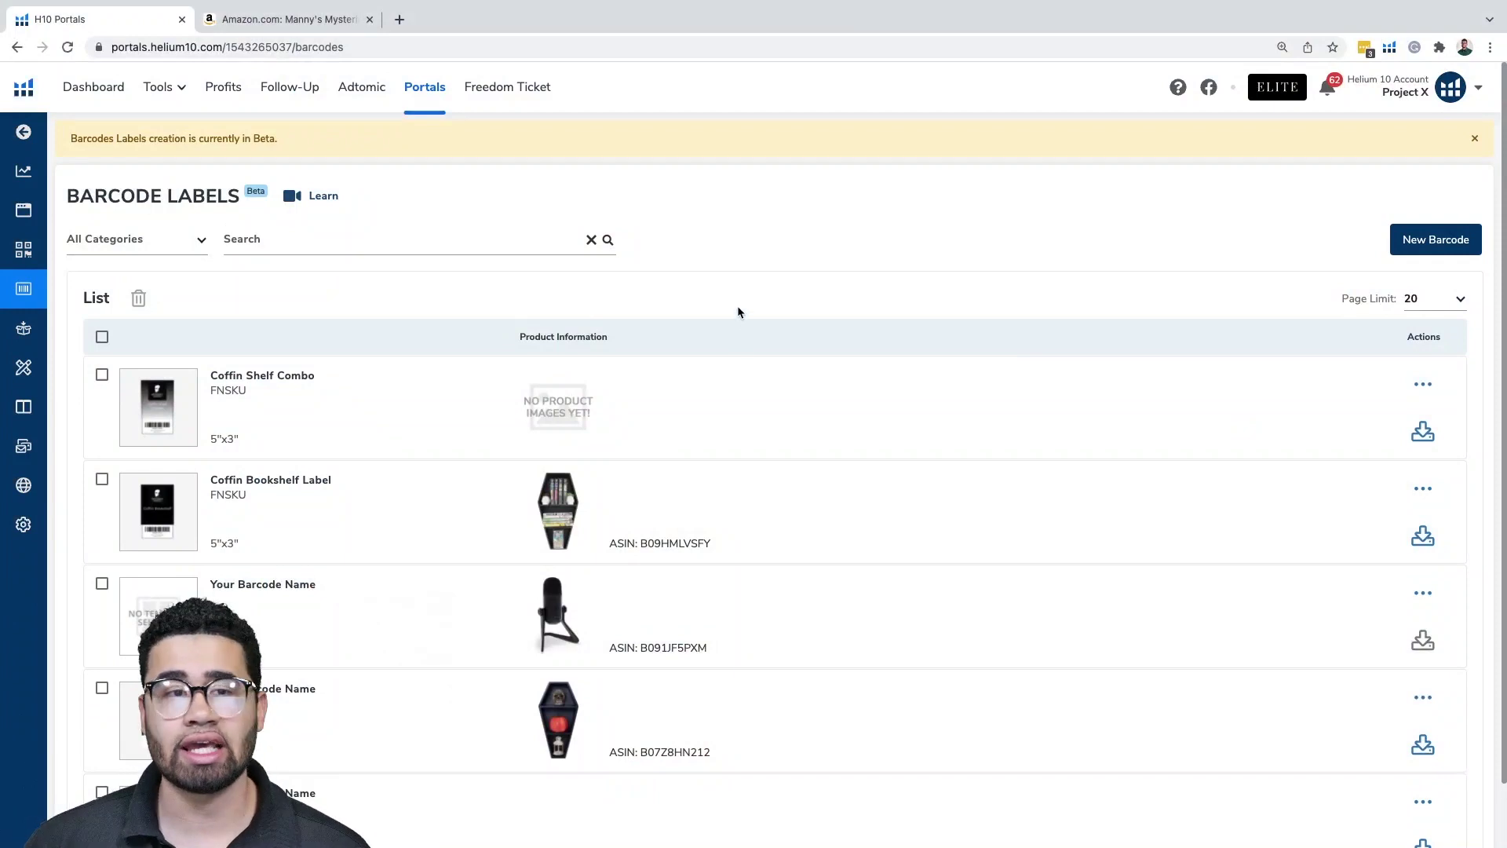
- From the Portals dashboard's Barcode Labels list, start a new barcode label
click(420, 90)
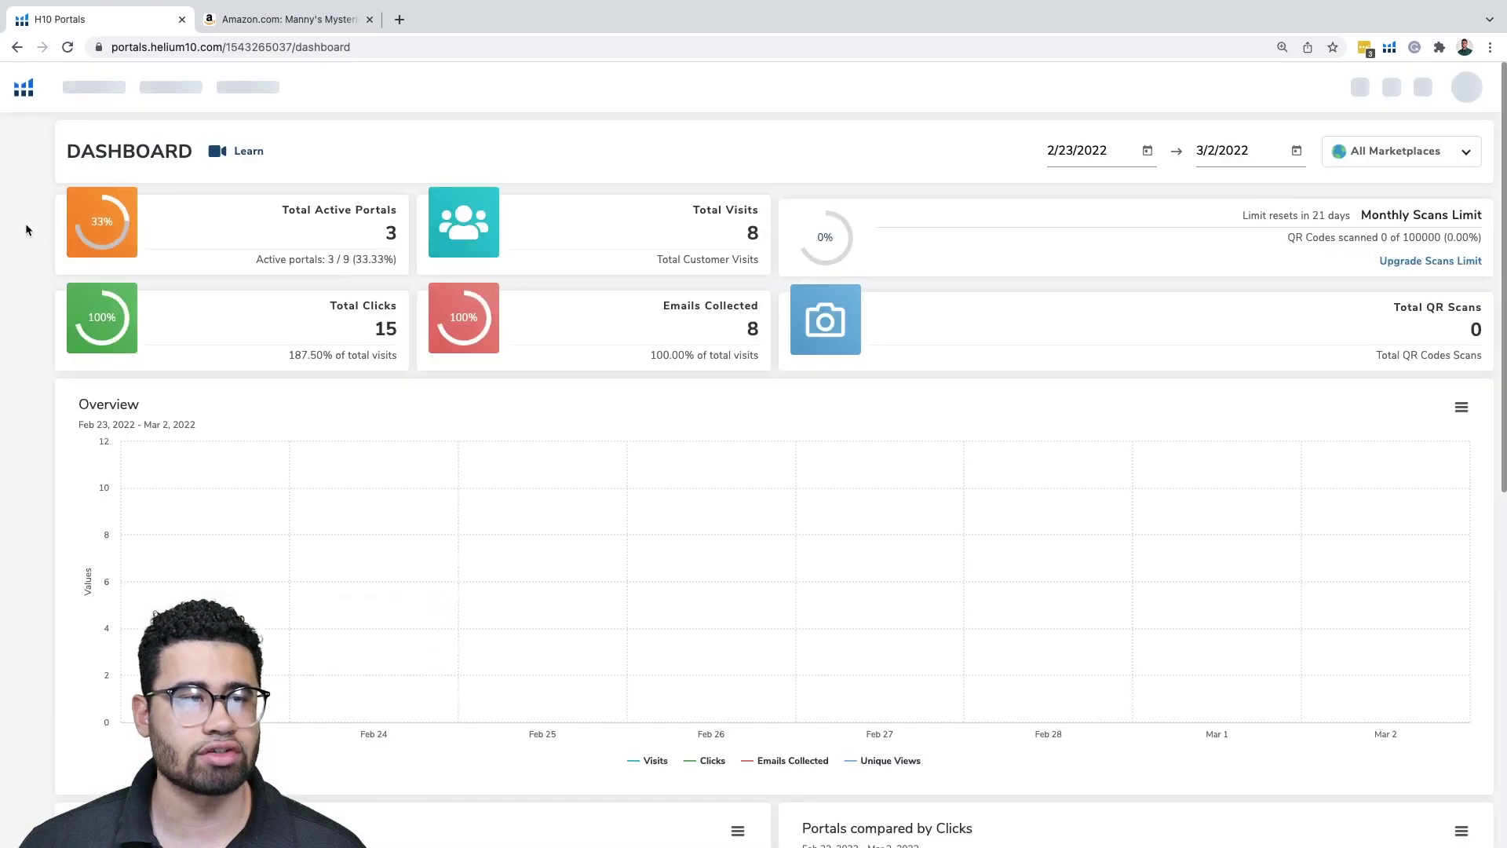
mouse_move(43, 246)
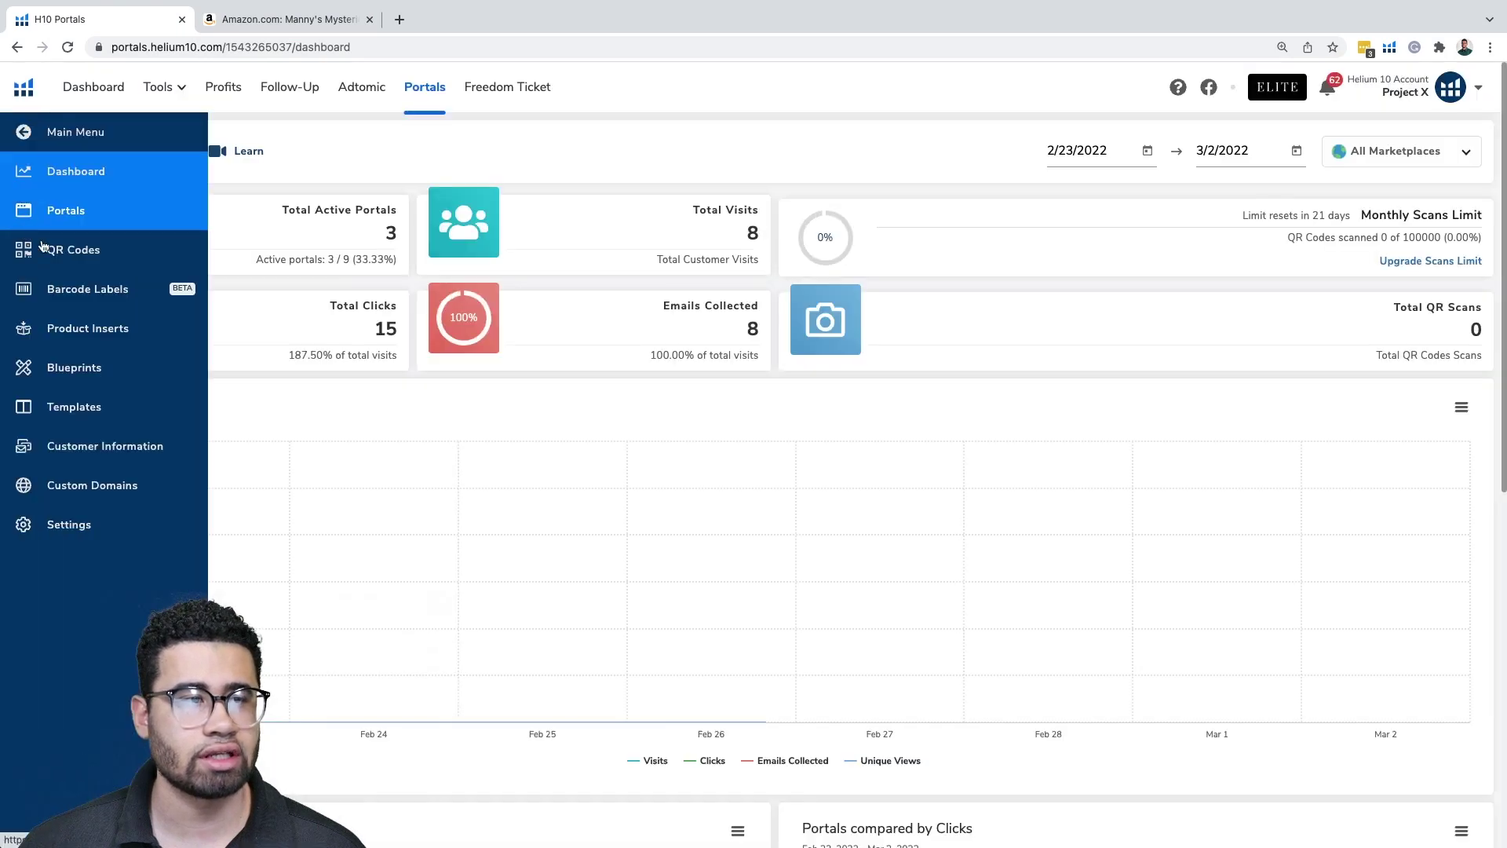
click(97, 299)
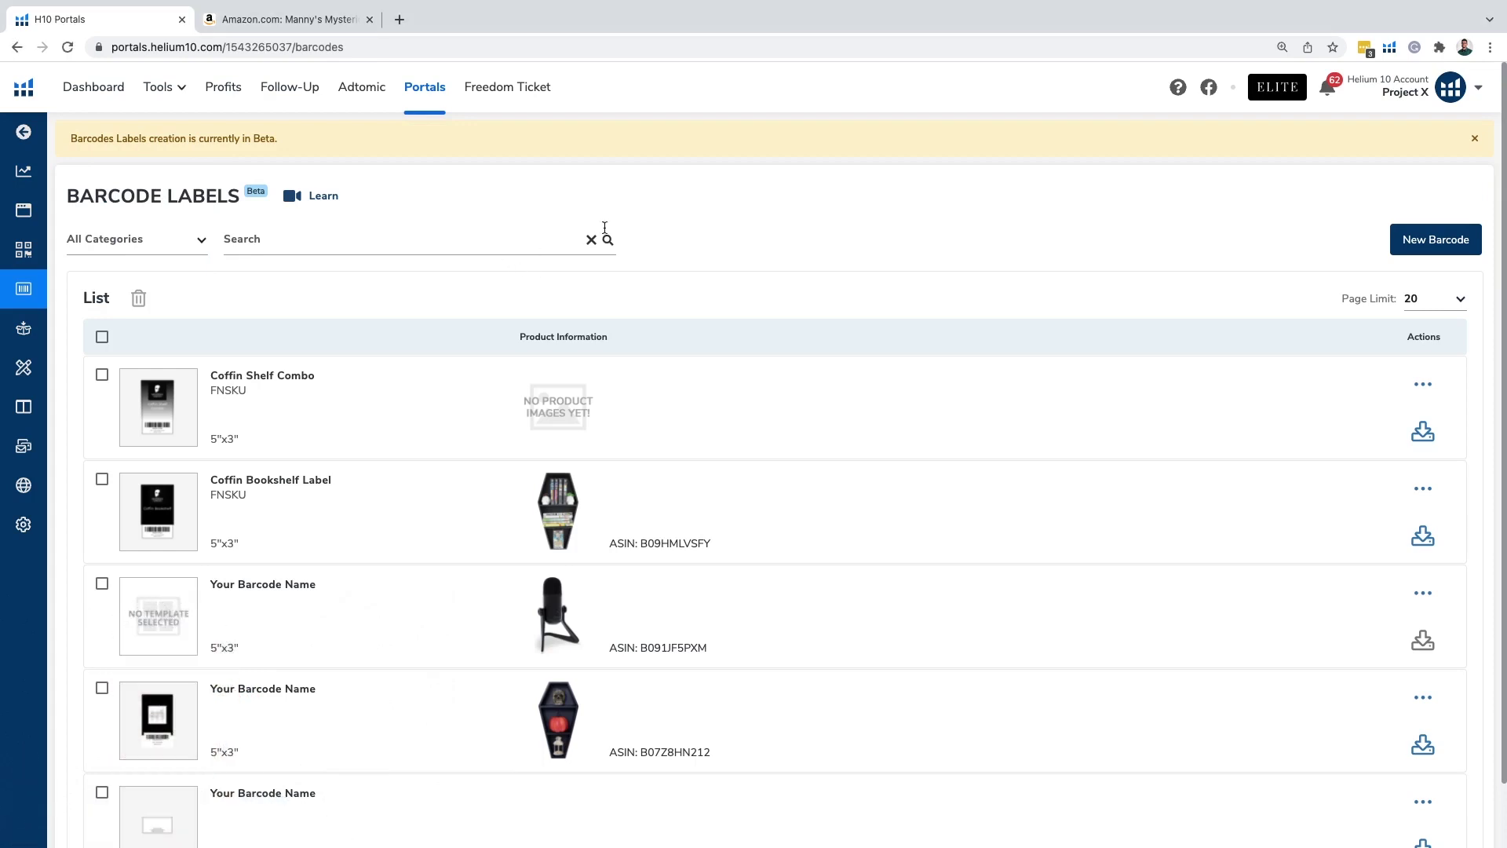
scroll(1040, 178, up, 5)
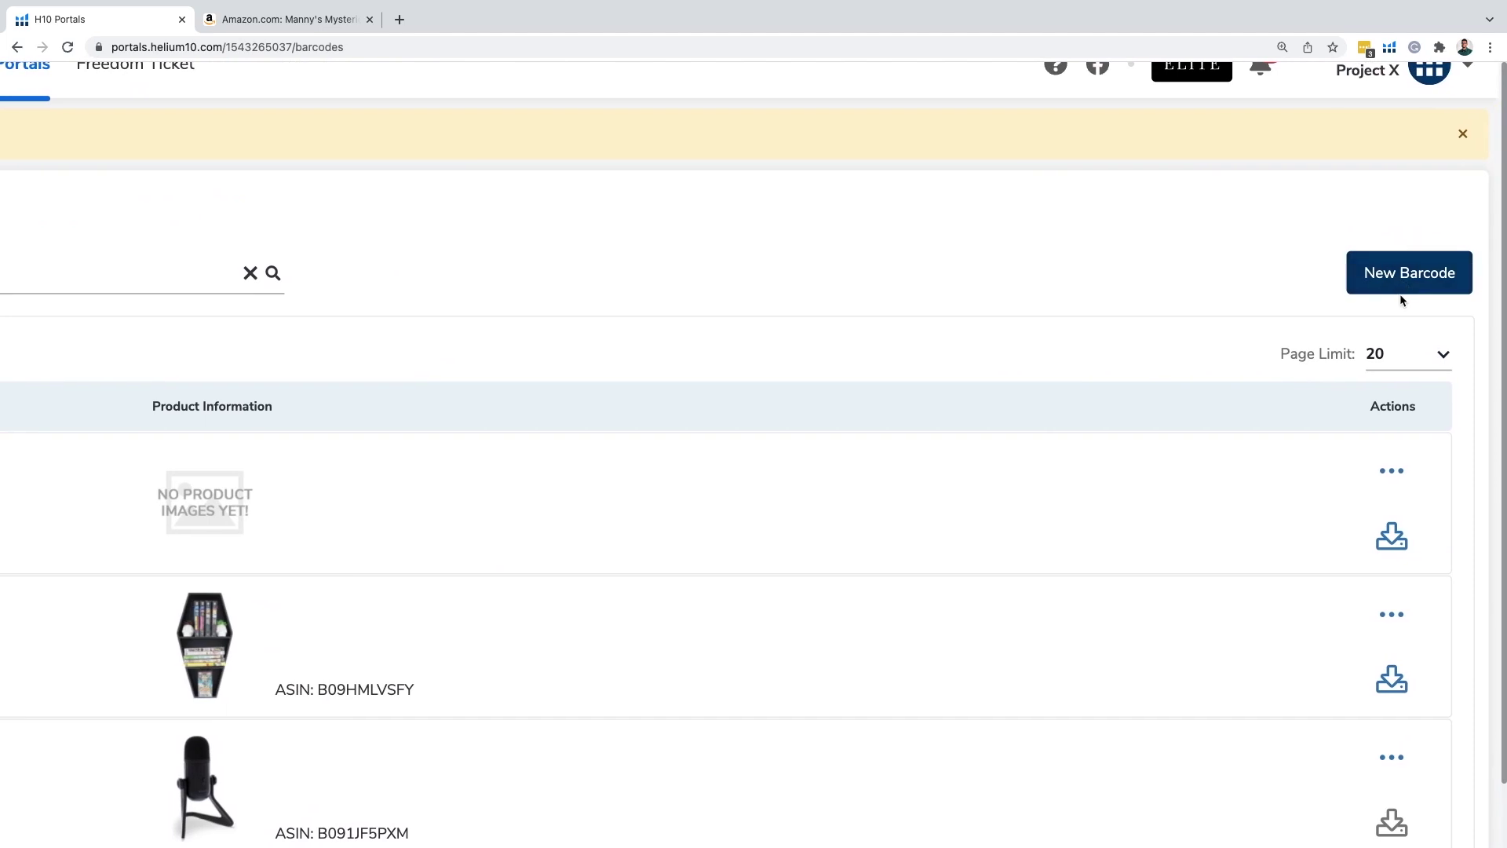
click(1402, 297)
scroll(1069, 268, down, 3)
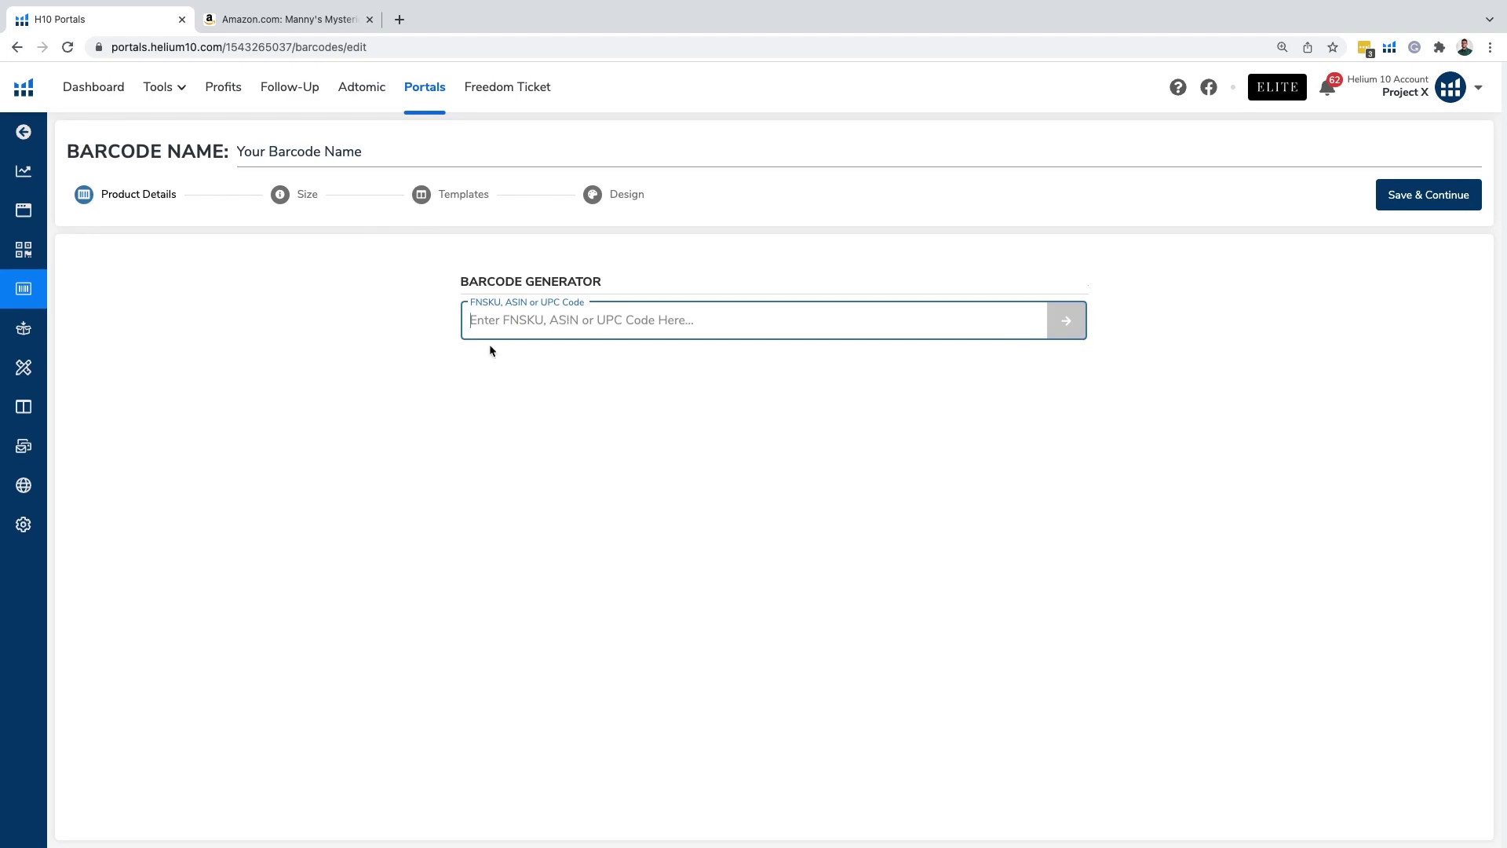
- Copy the coffin shelf's Amazon product page URL and return to the Helium 10 tab
click(284, 19)
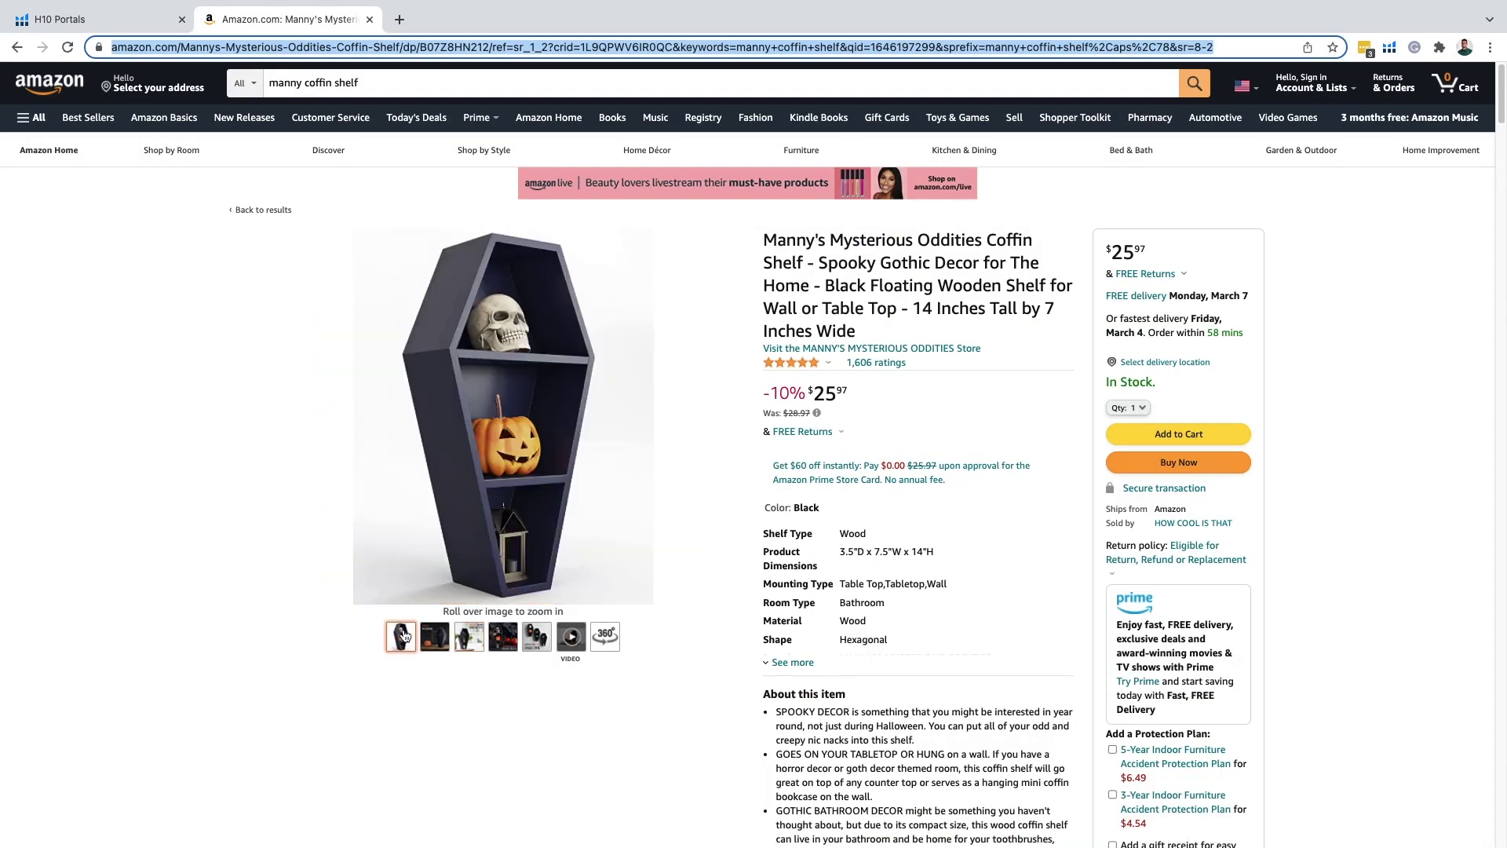
click(400, 636)
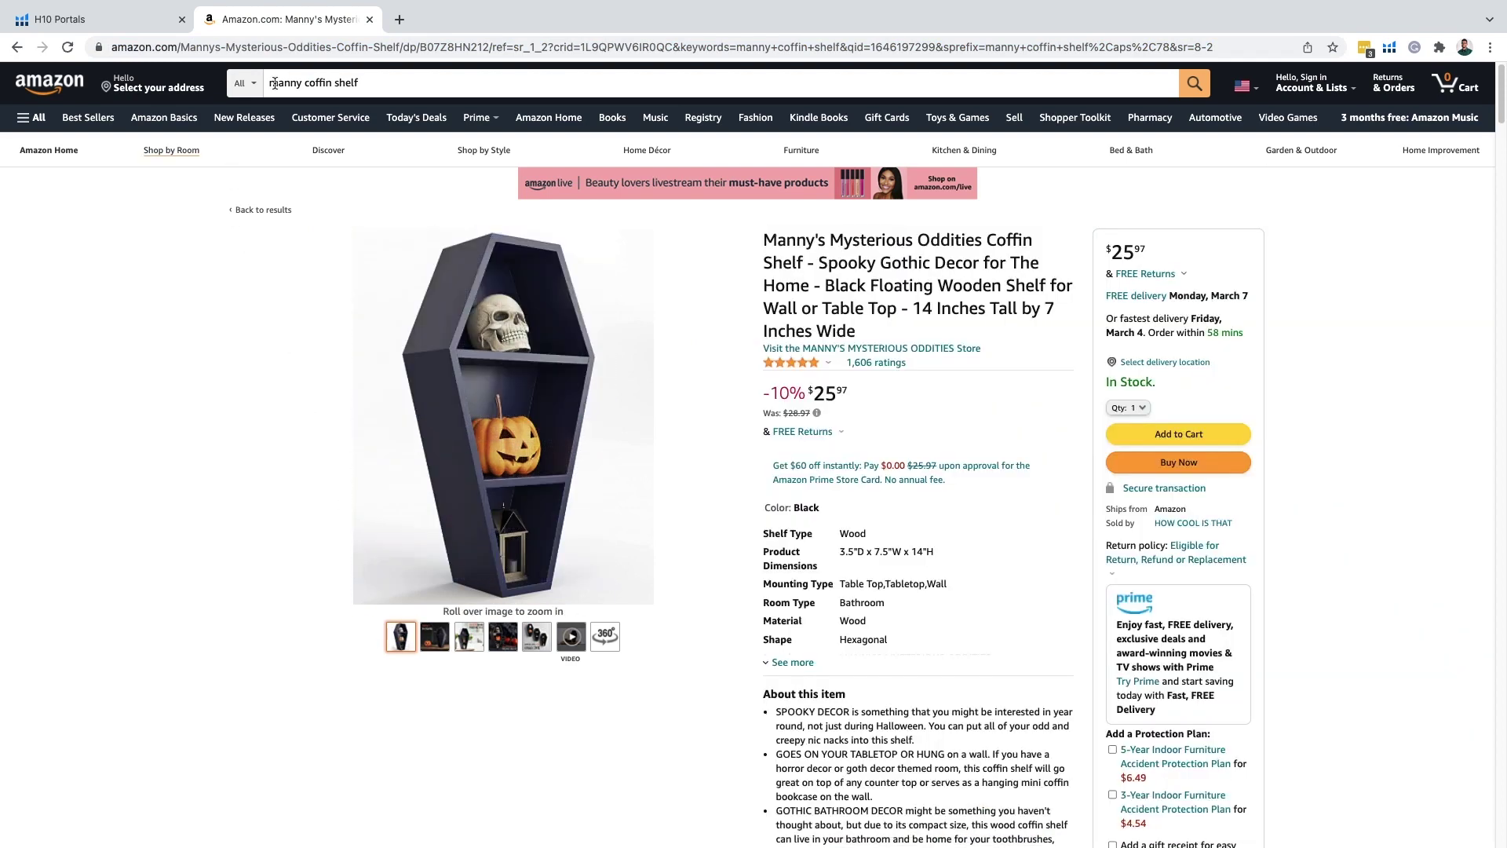
click(291, 41)
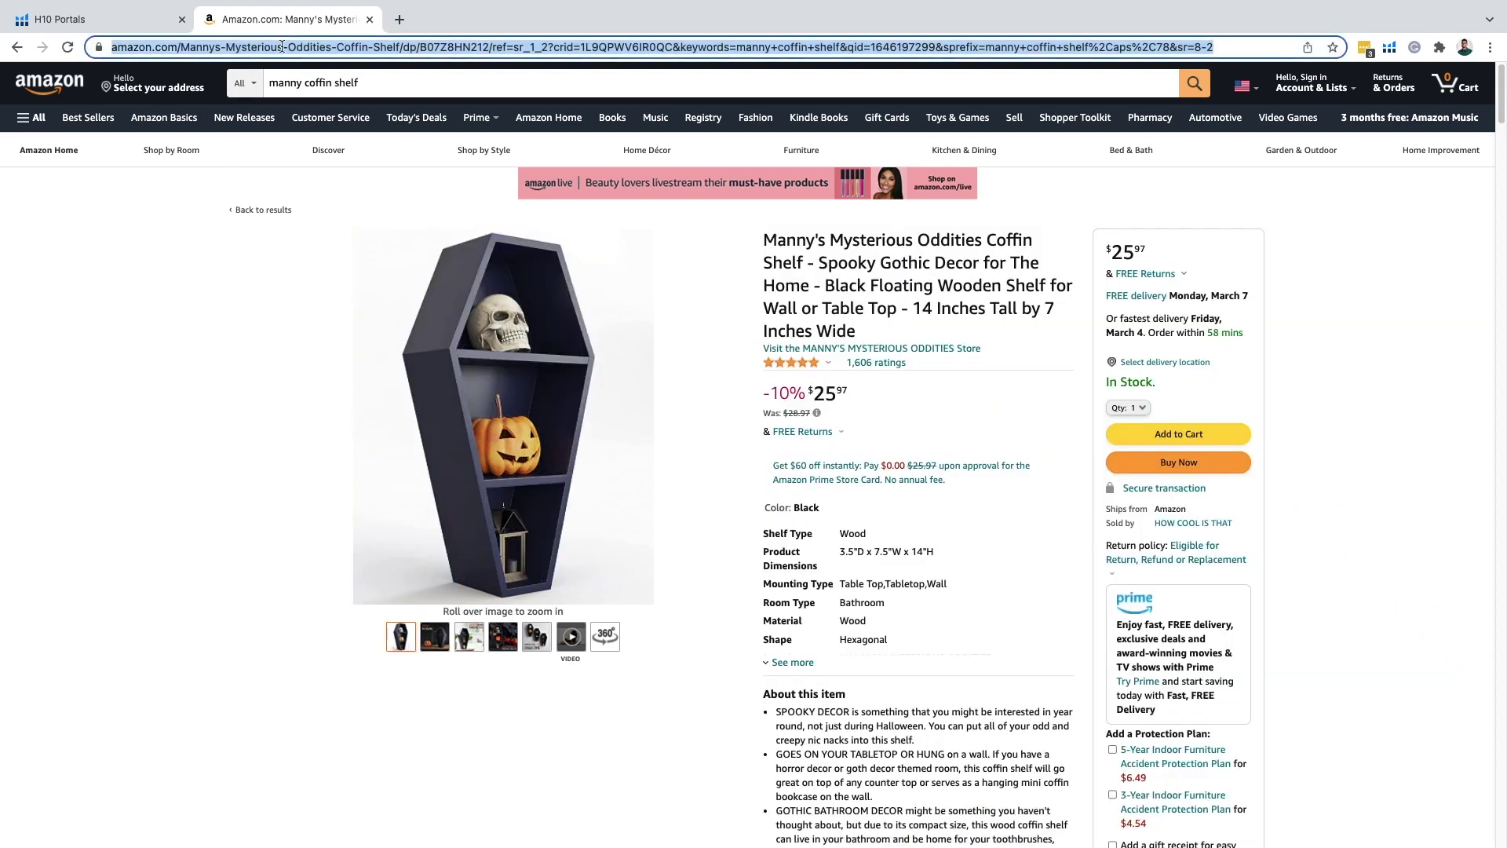
click(128, 17)
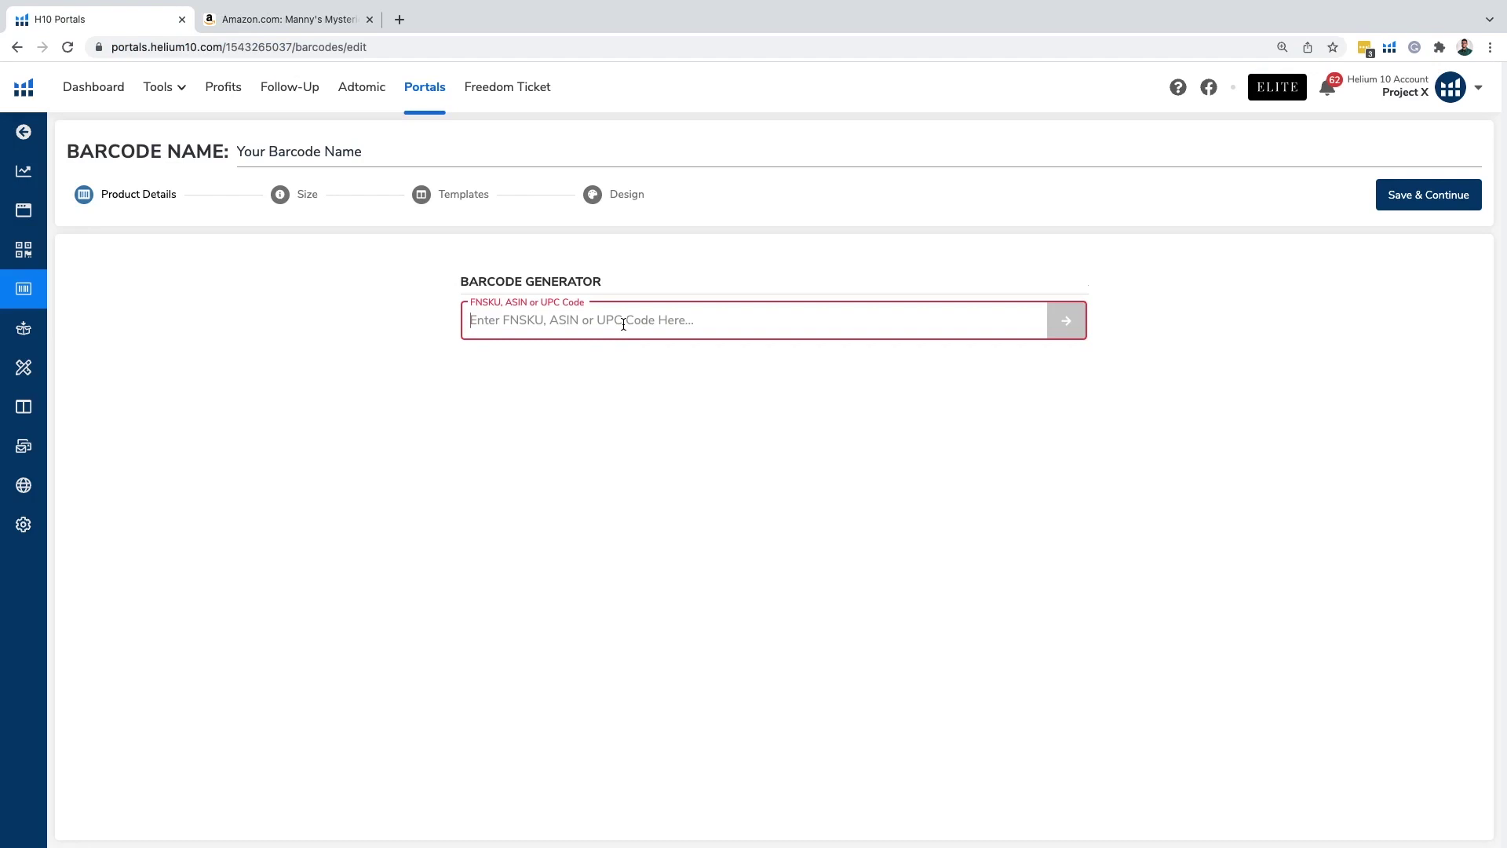
text(000000000000)
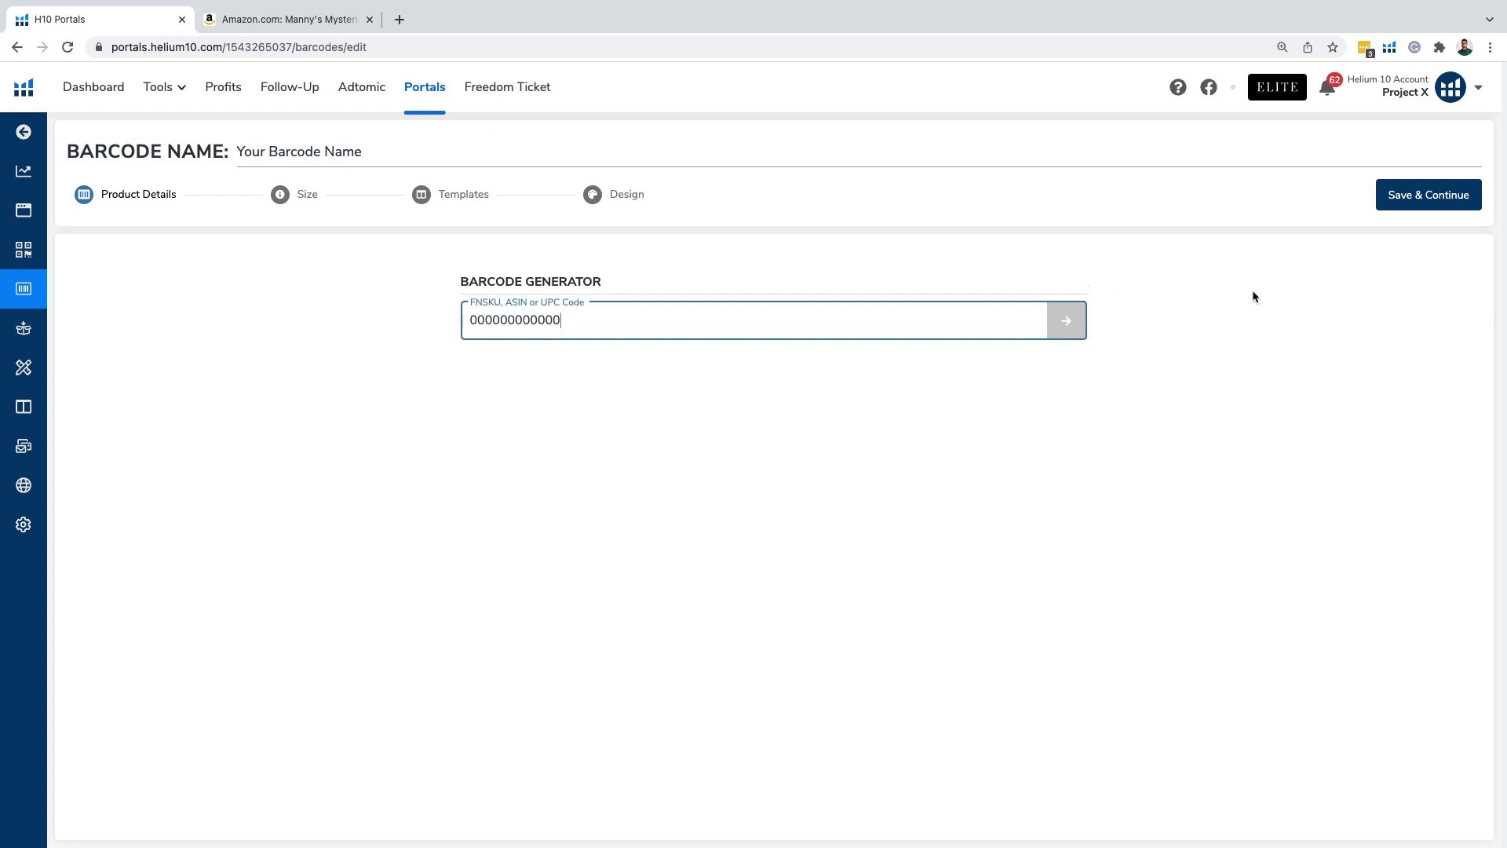
click(1069, 322)
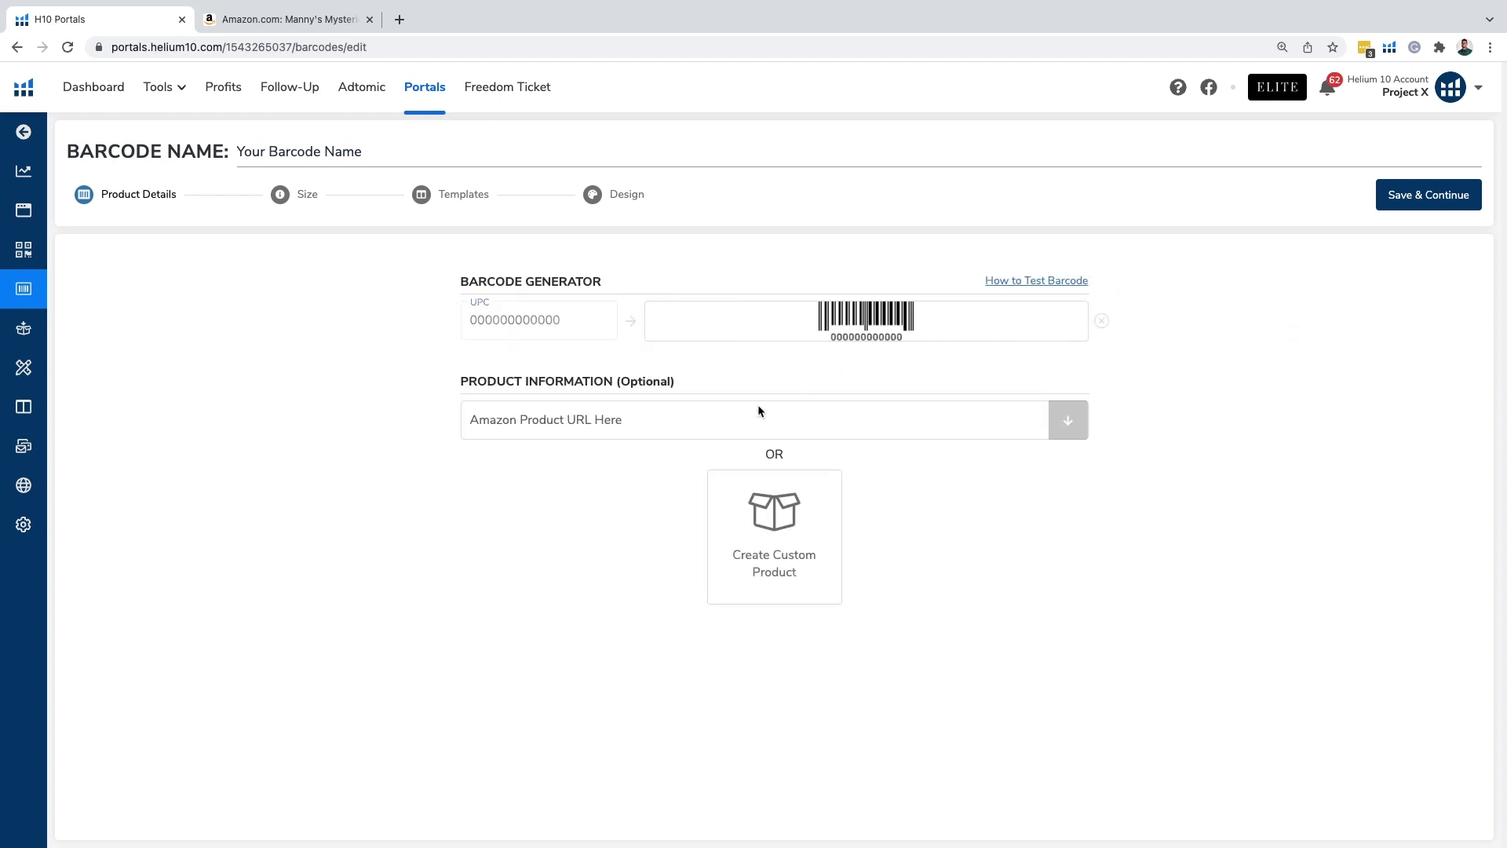
click(661, 422)
key(super+v)
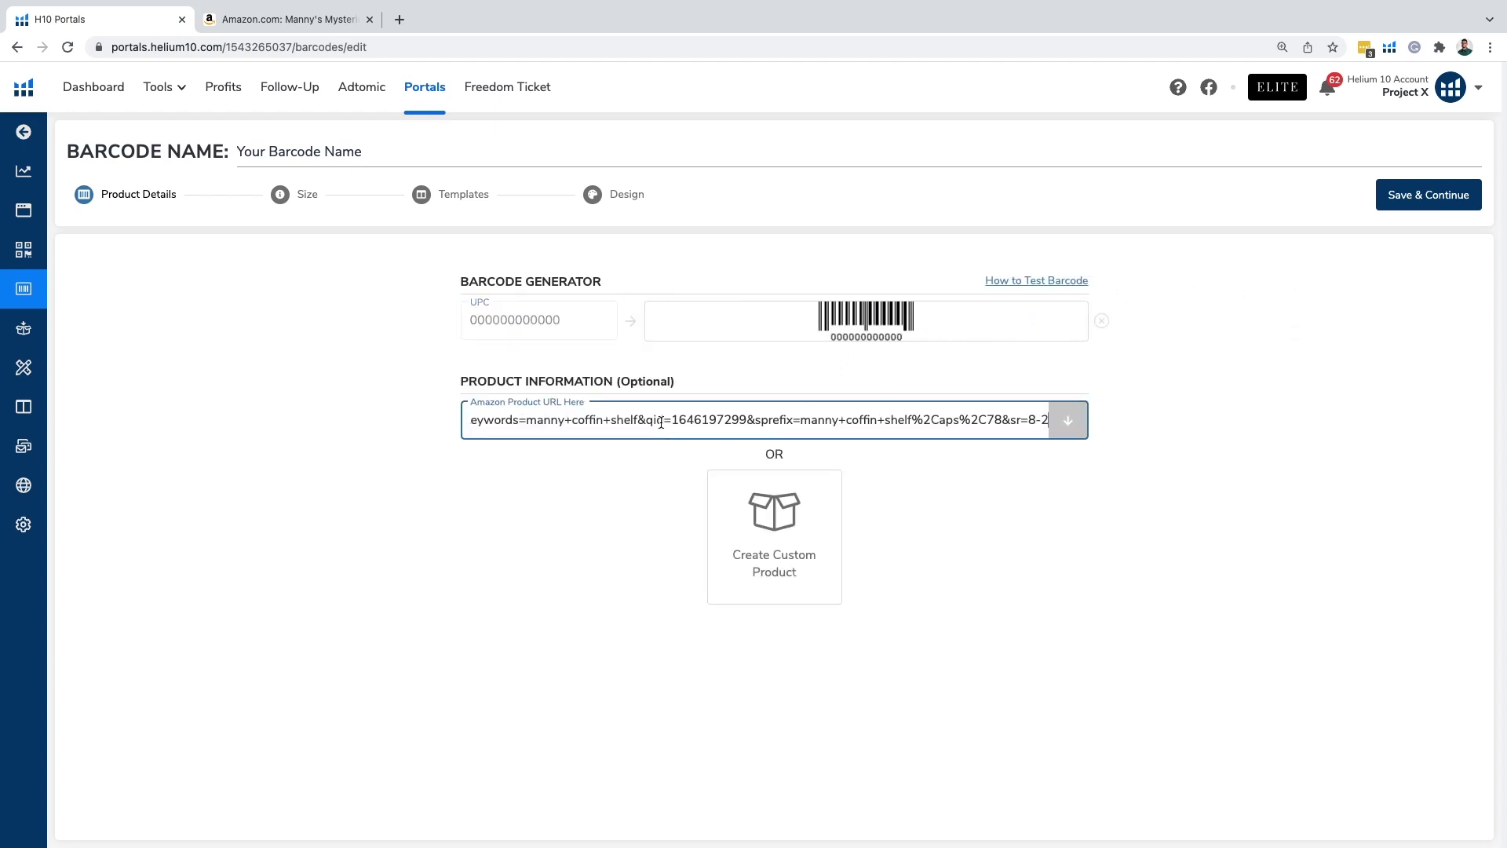
click(1067, 420)
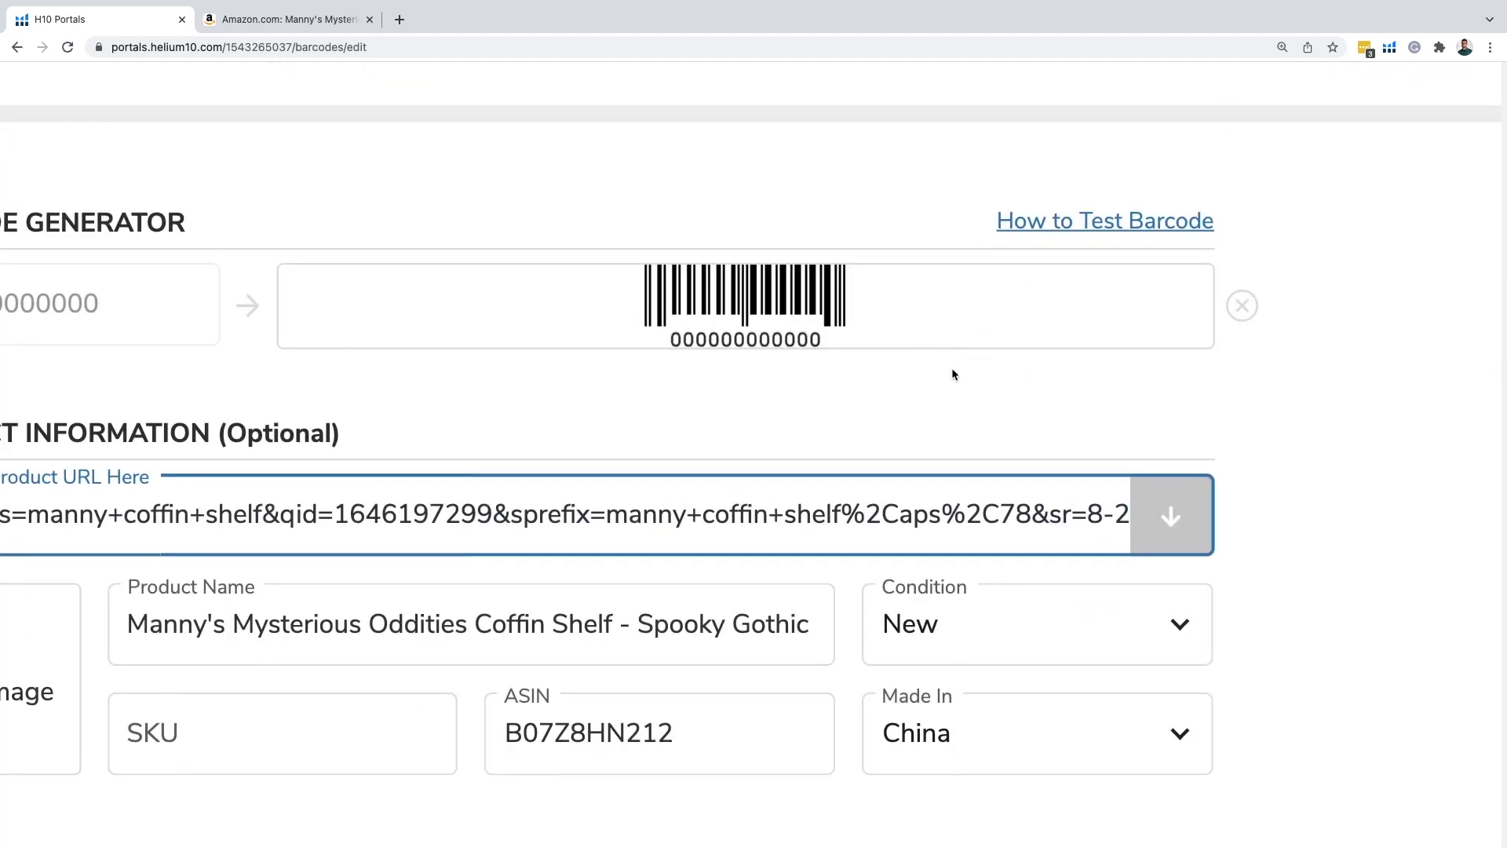
scroll(954, 369, down, 5)
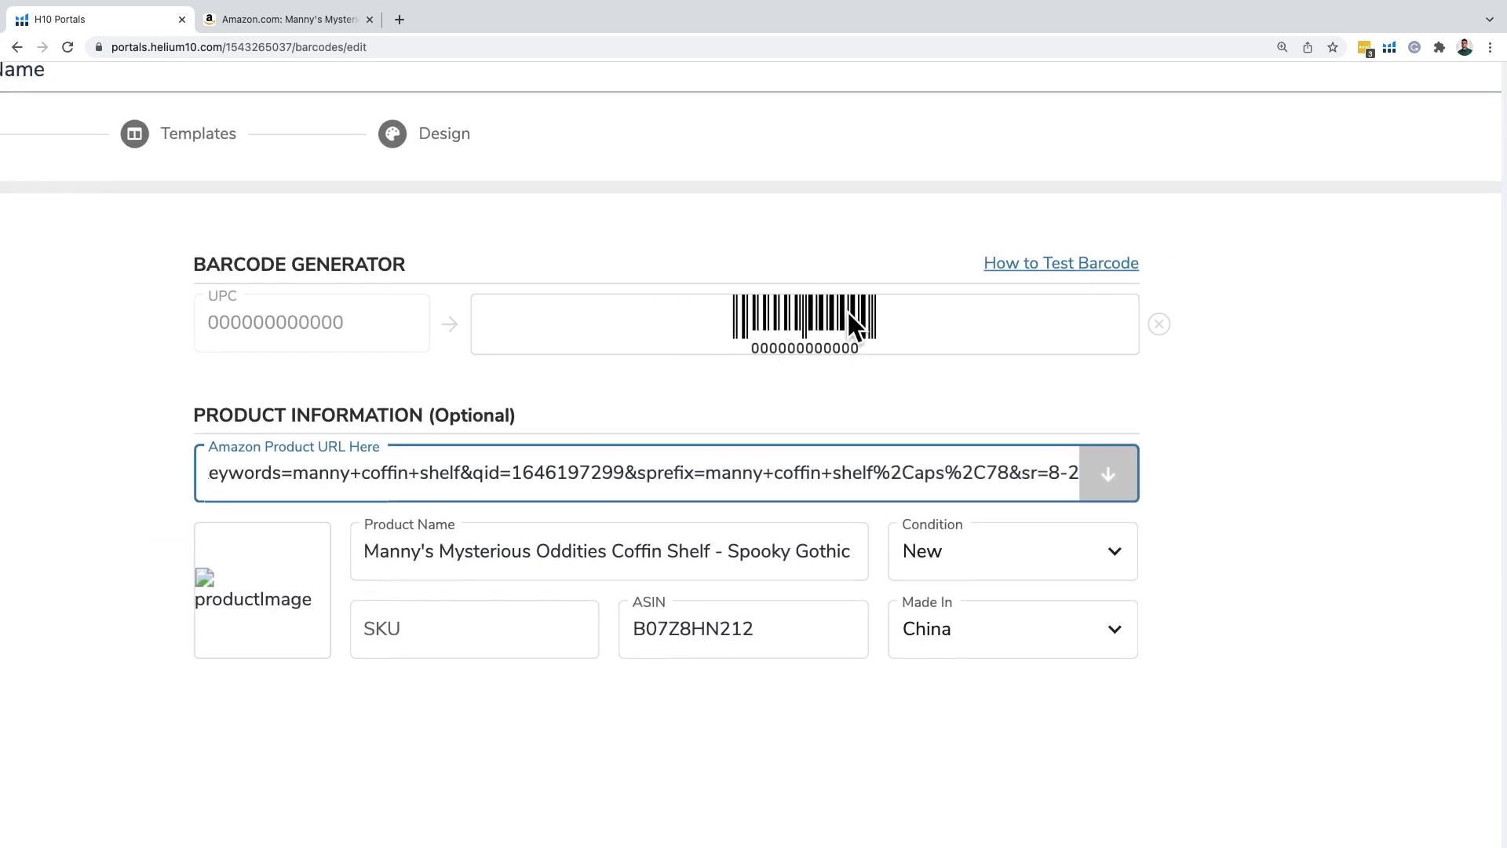
click(1052, 266)
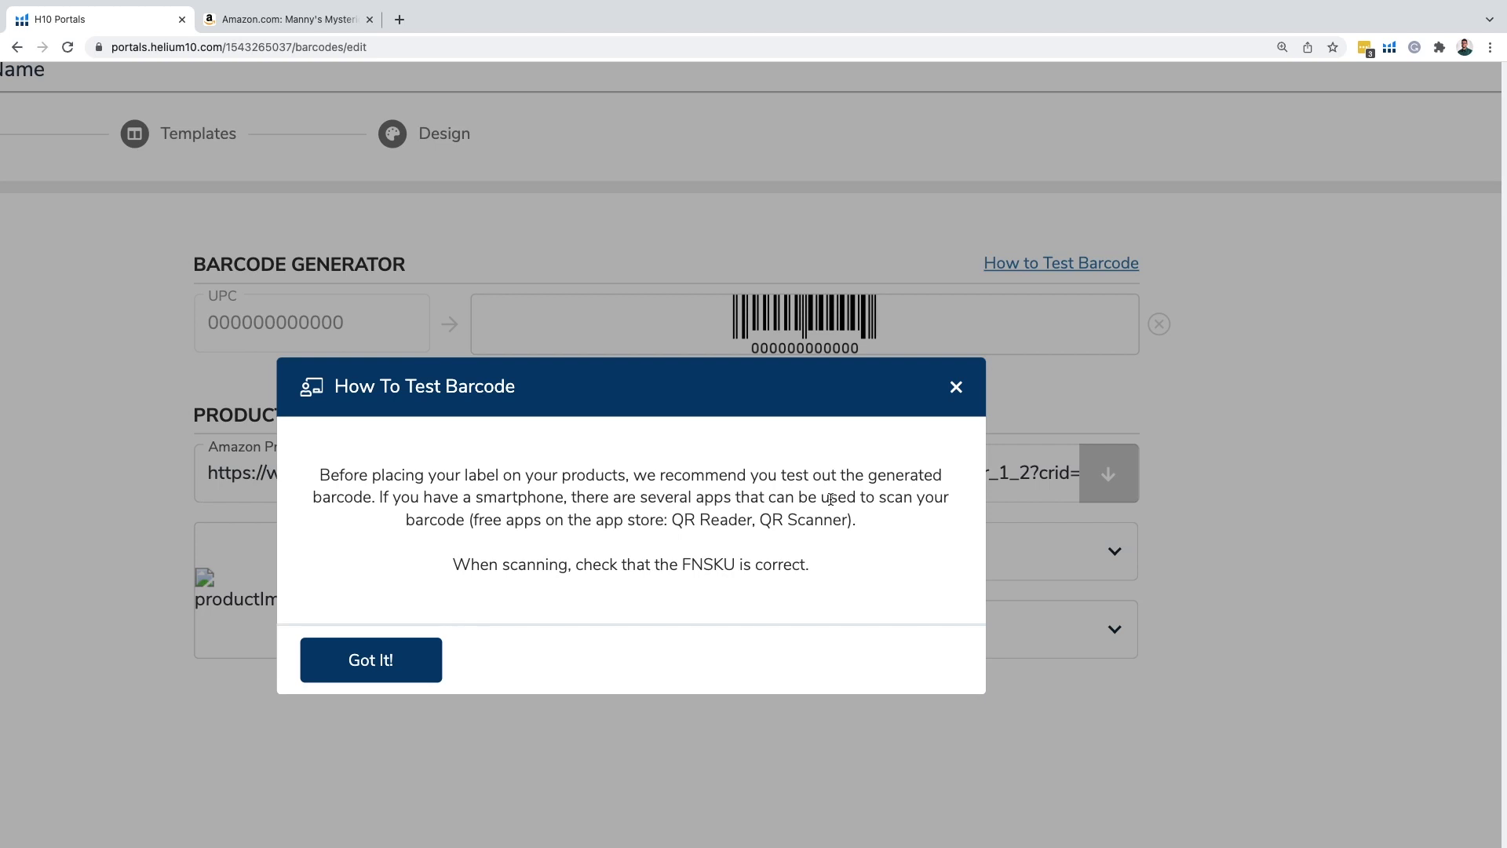
click(956, 387)
scroll(1024, 390, down, 2)
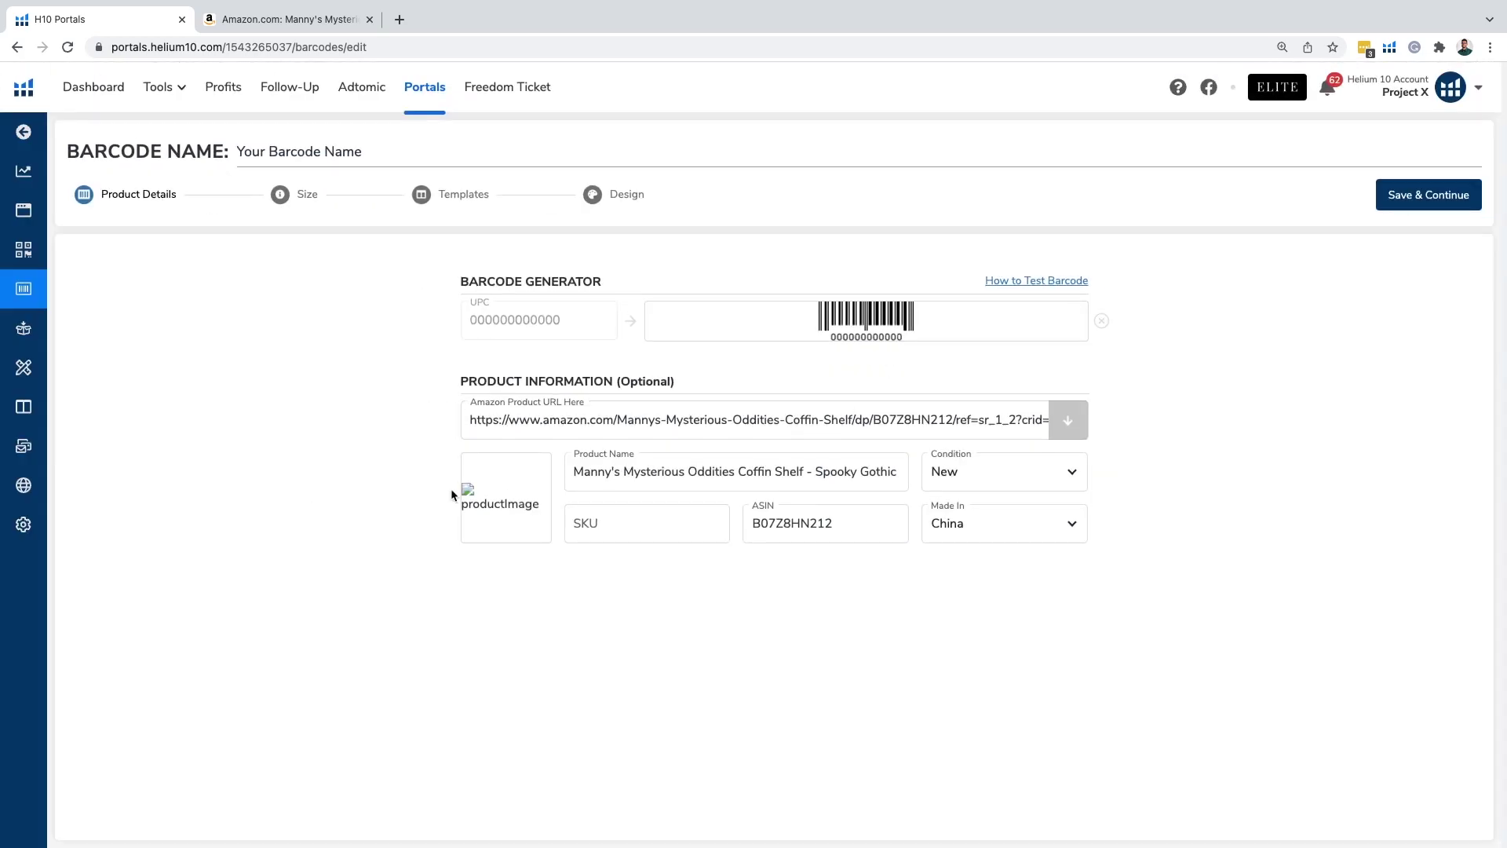
- Save the product details as Your Barcode Name-(2), then go back to Product Details
mouse_move(533, 503)
click(669, 526)
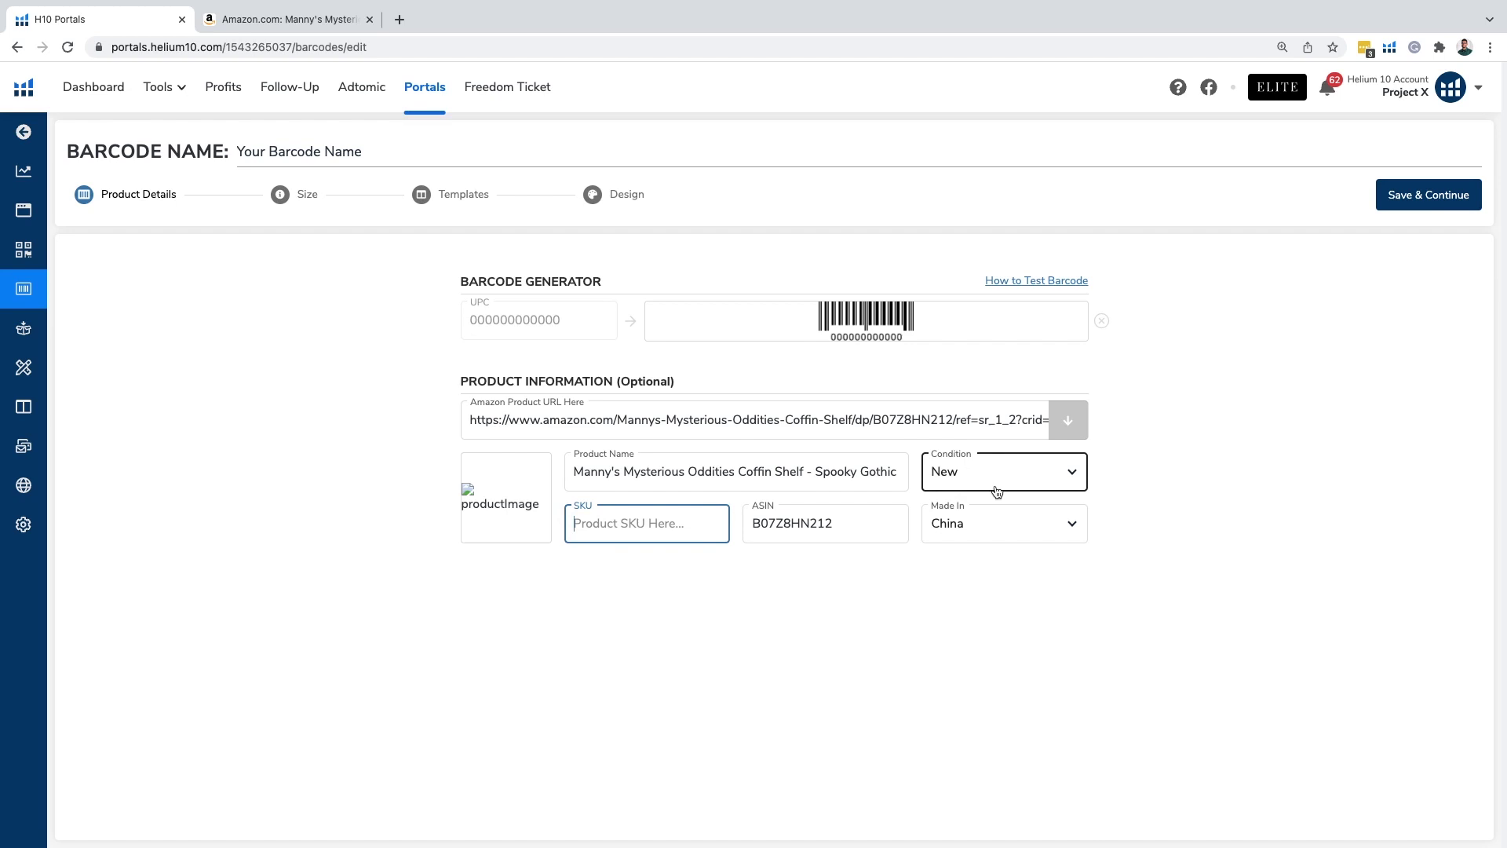
click(1406, 206)
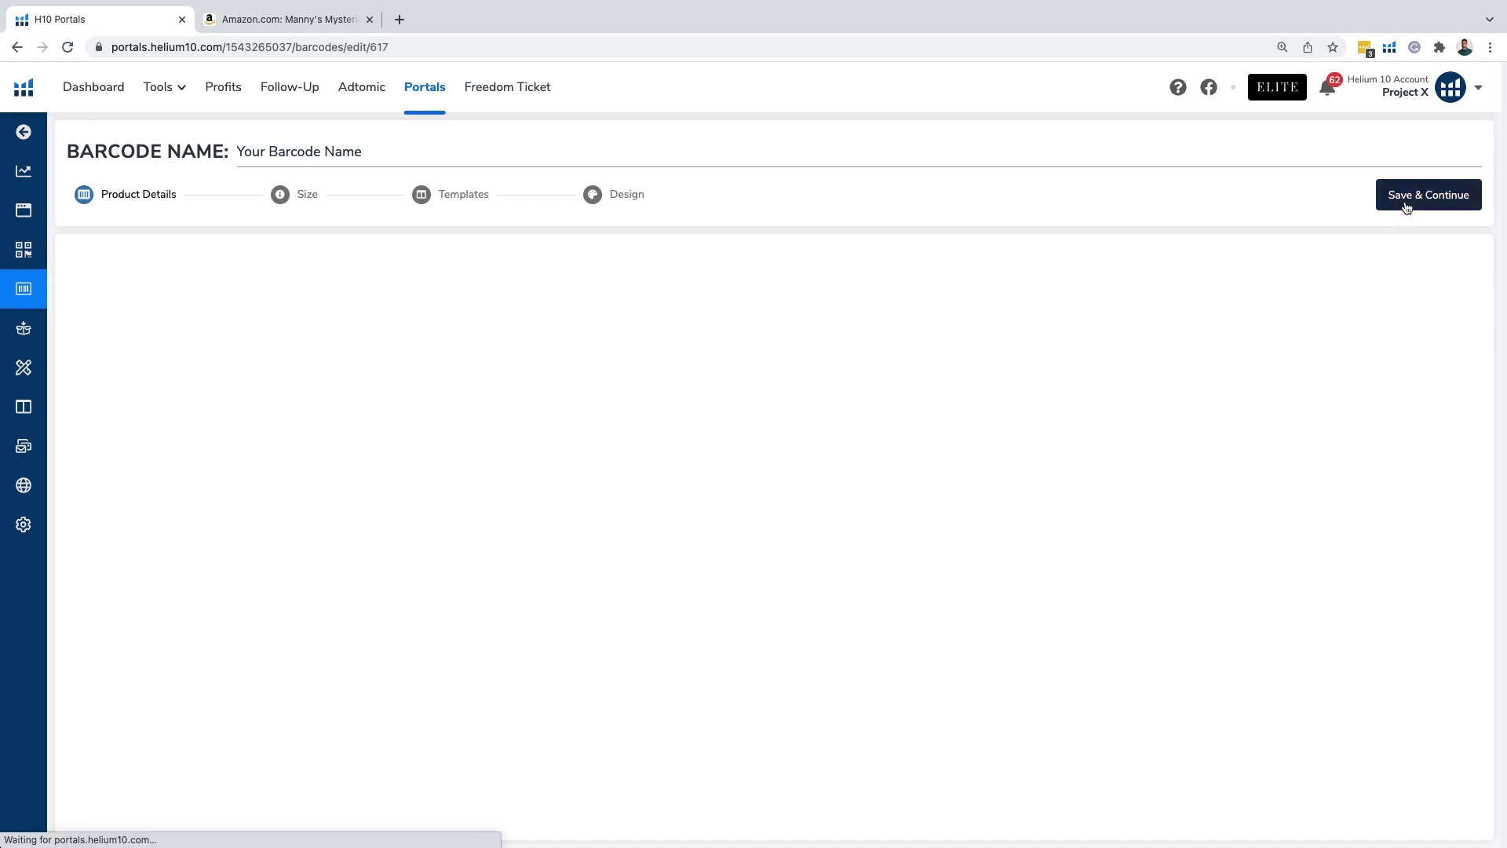
click(153, 205)
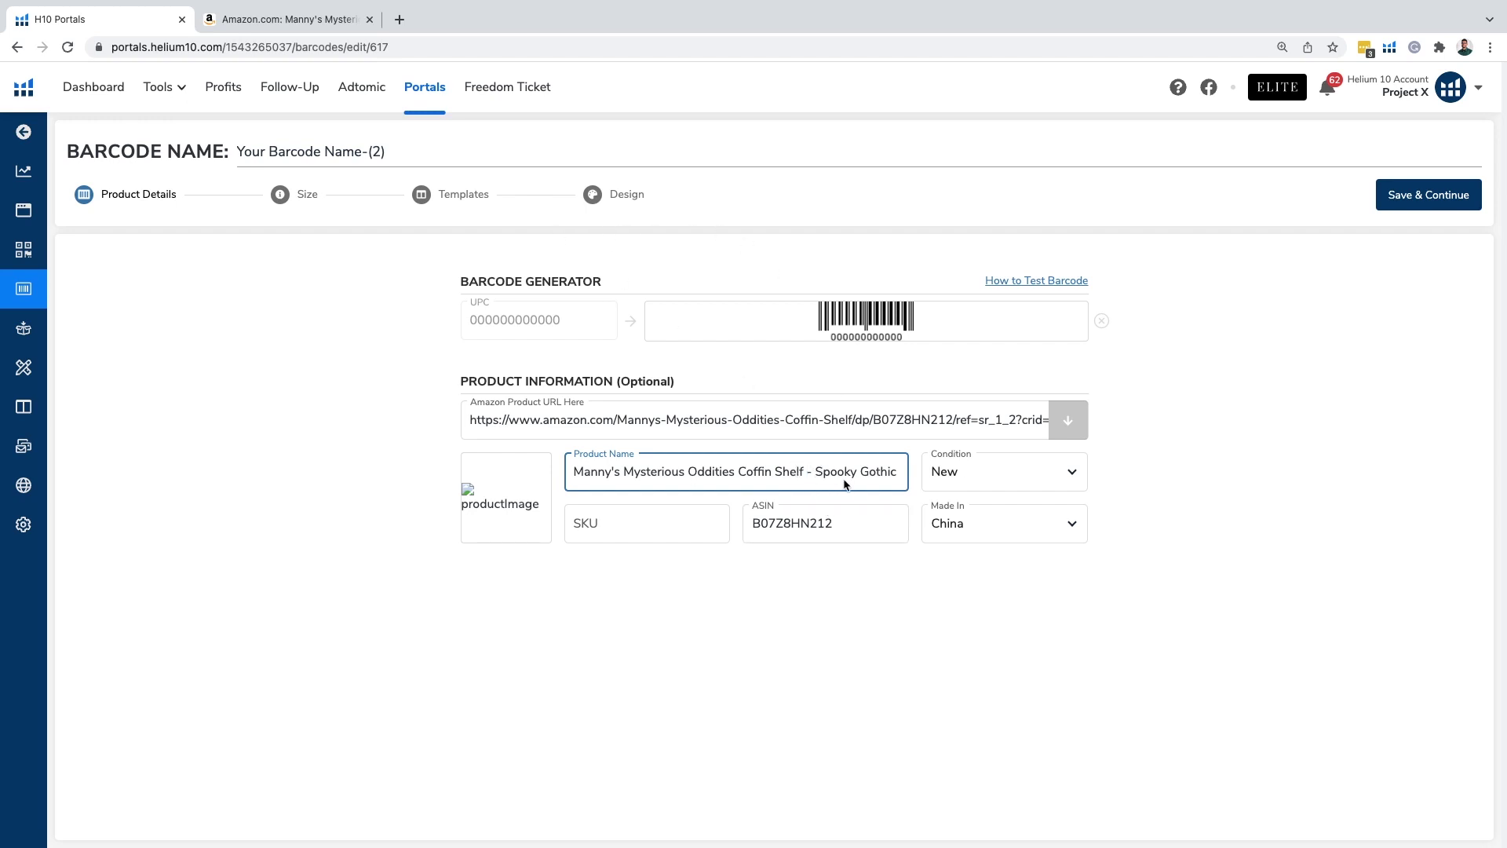
scroll(844, 481, up, 3)
scroll(845, 481, down, 3)
- Move on to sizing and, after trying smaller sizes, set the label to 5"x3"
click(1420, 192)
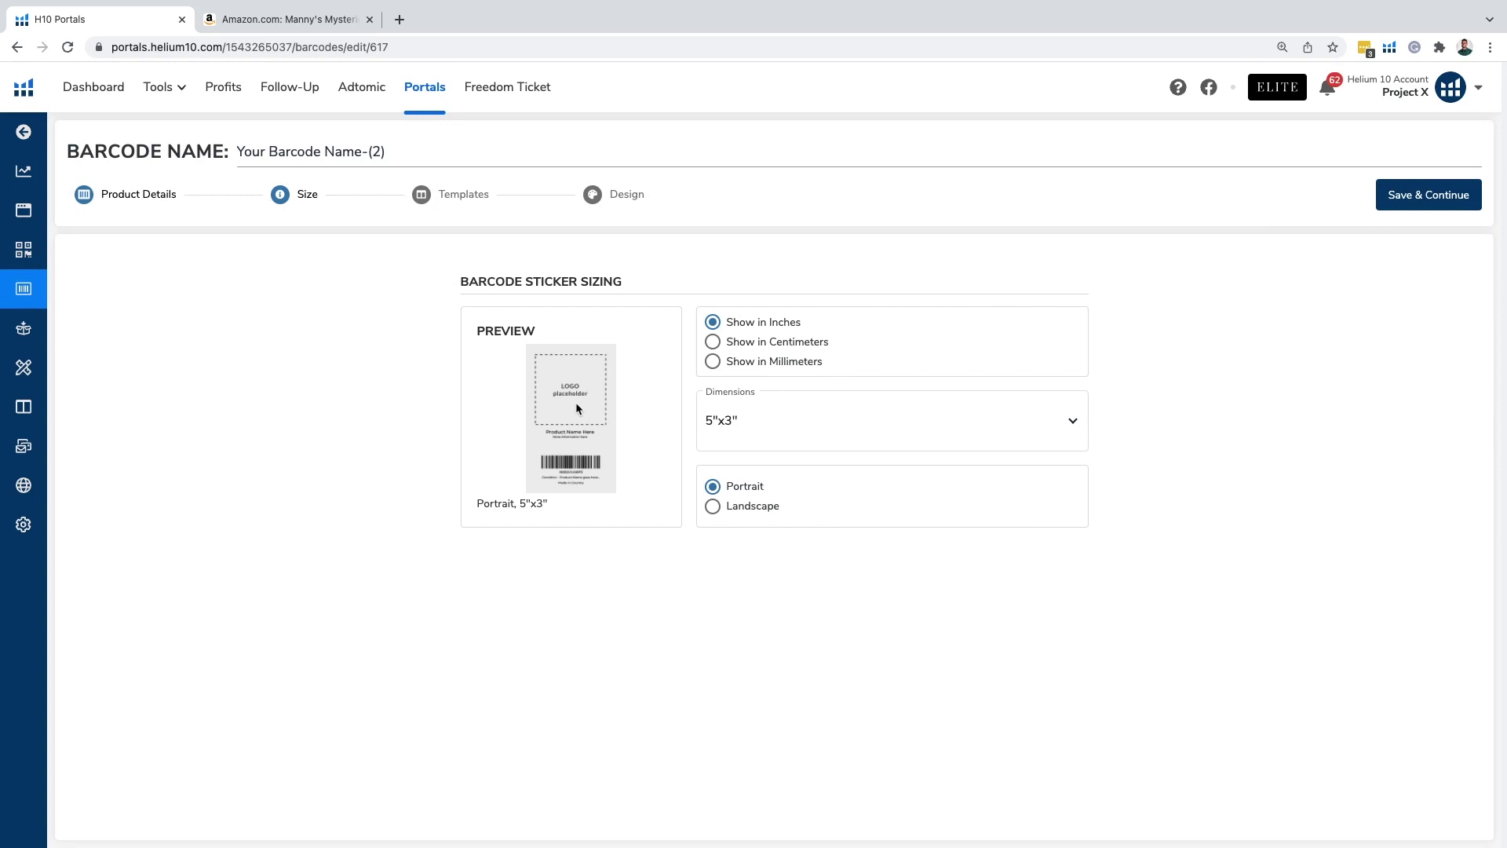
click(785, 439)
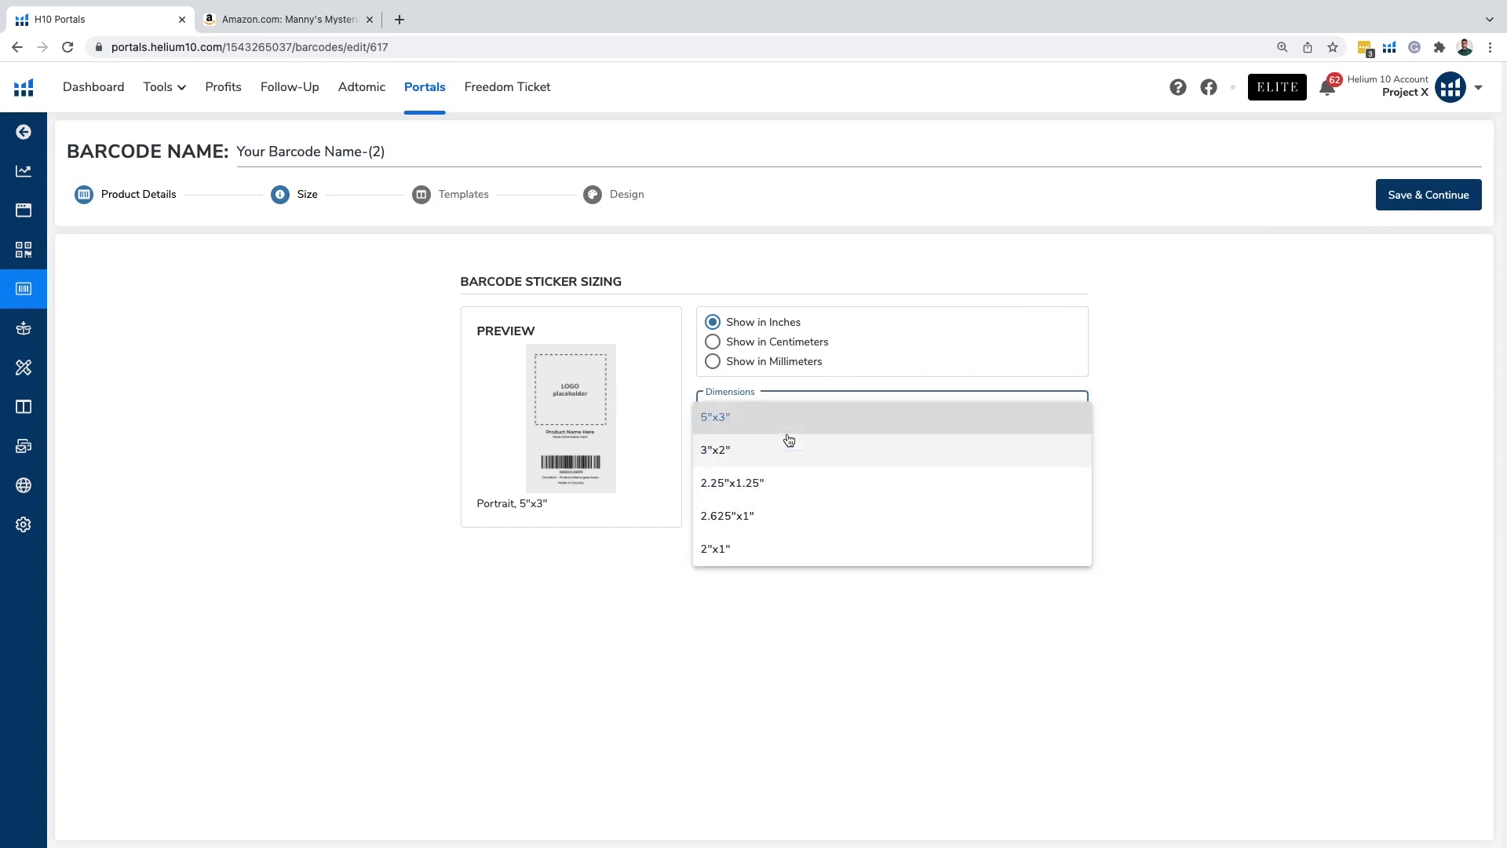
click(752, 451)
click(760, 430)
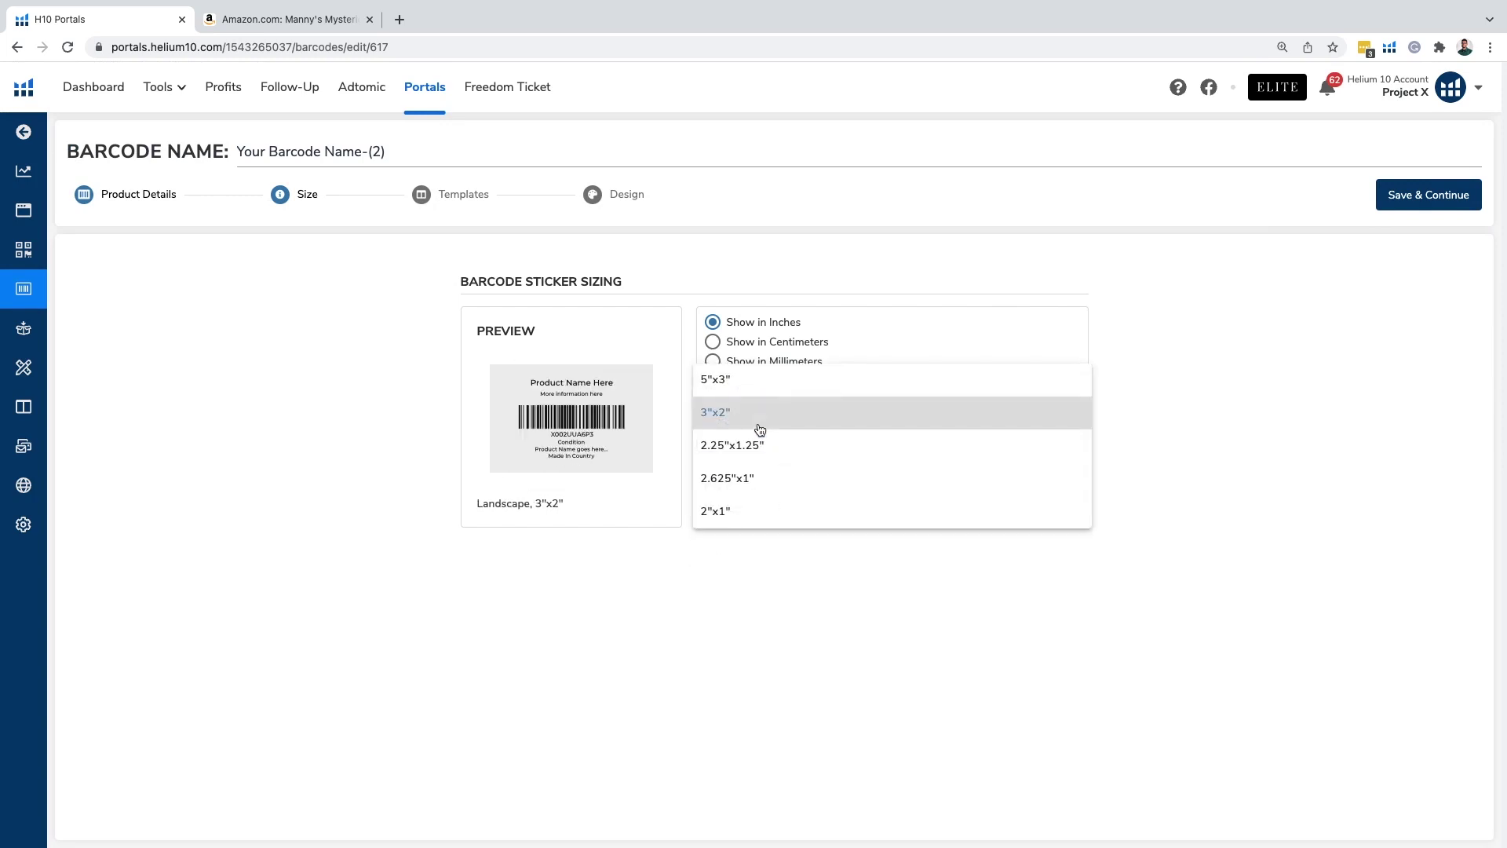
click(760, 445)
click(770, 426)
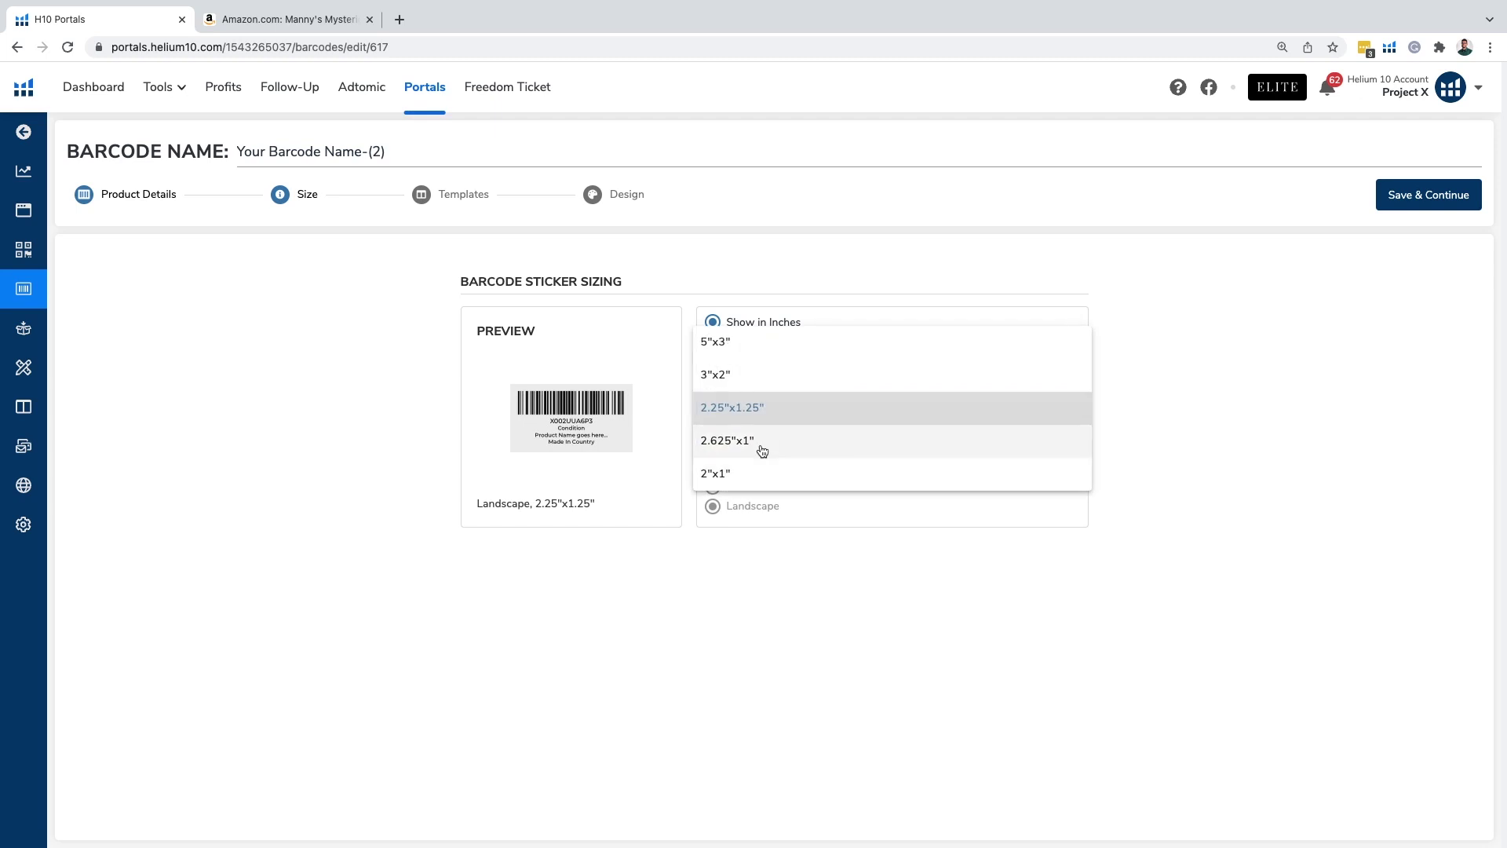
click(762, 450)
click(769, 422)
click(755, 441)
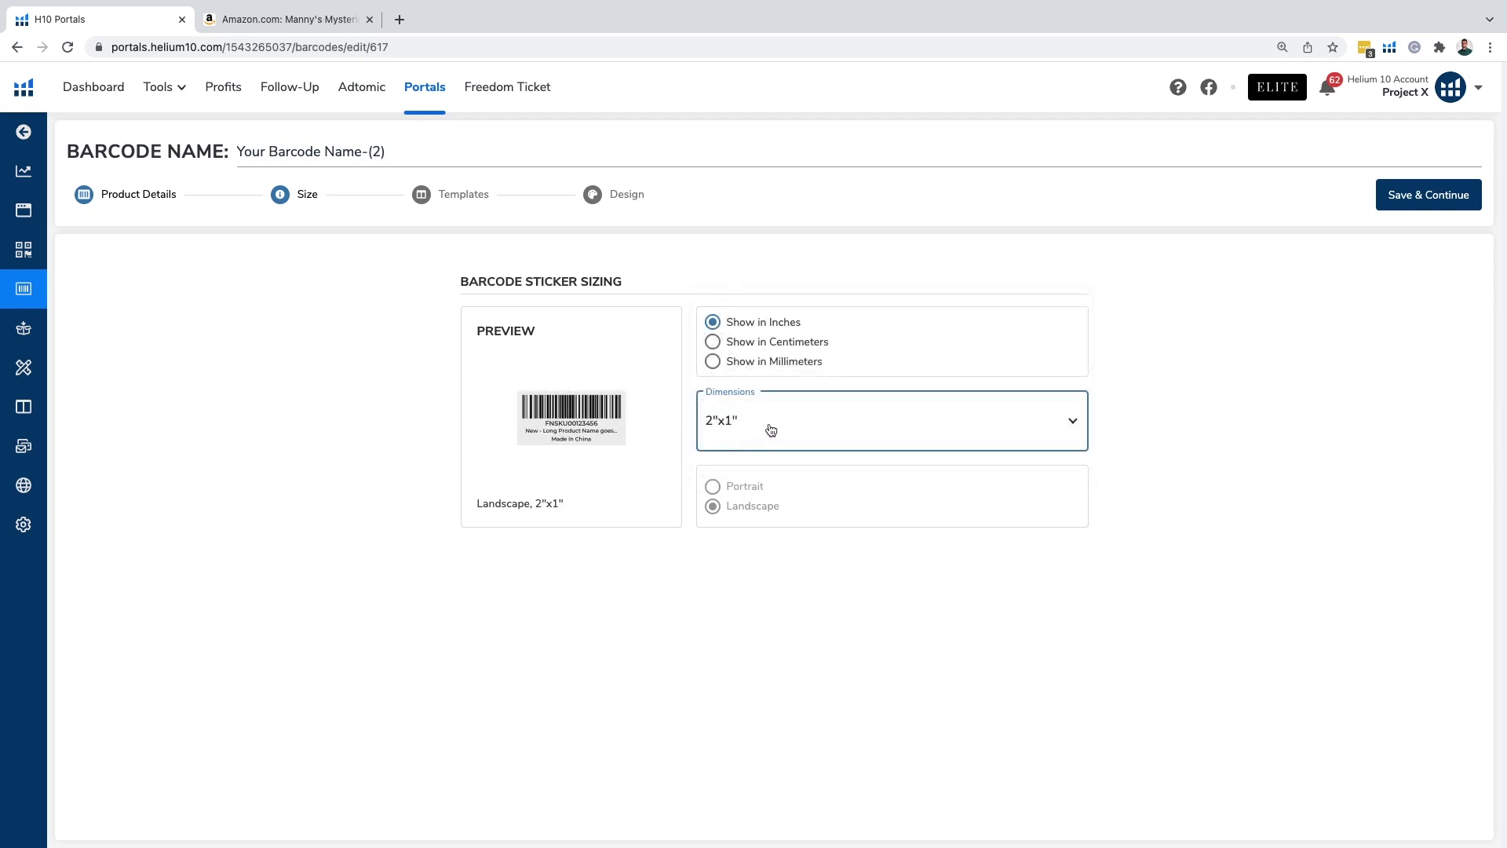
click(770, 428)
click(760, 265)
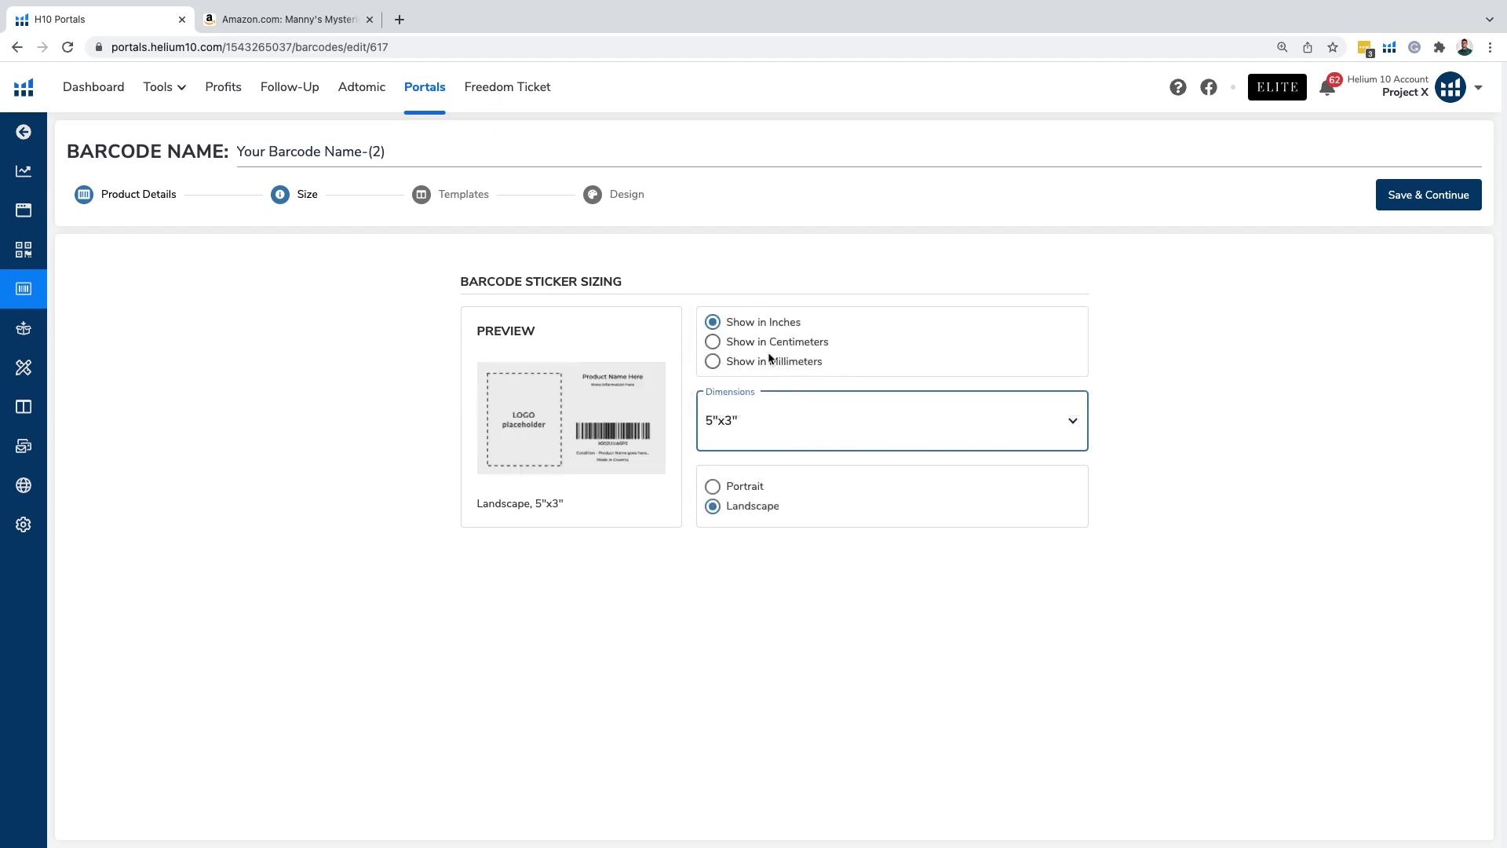
click(765, 417)
click(936, 328)
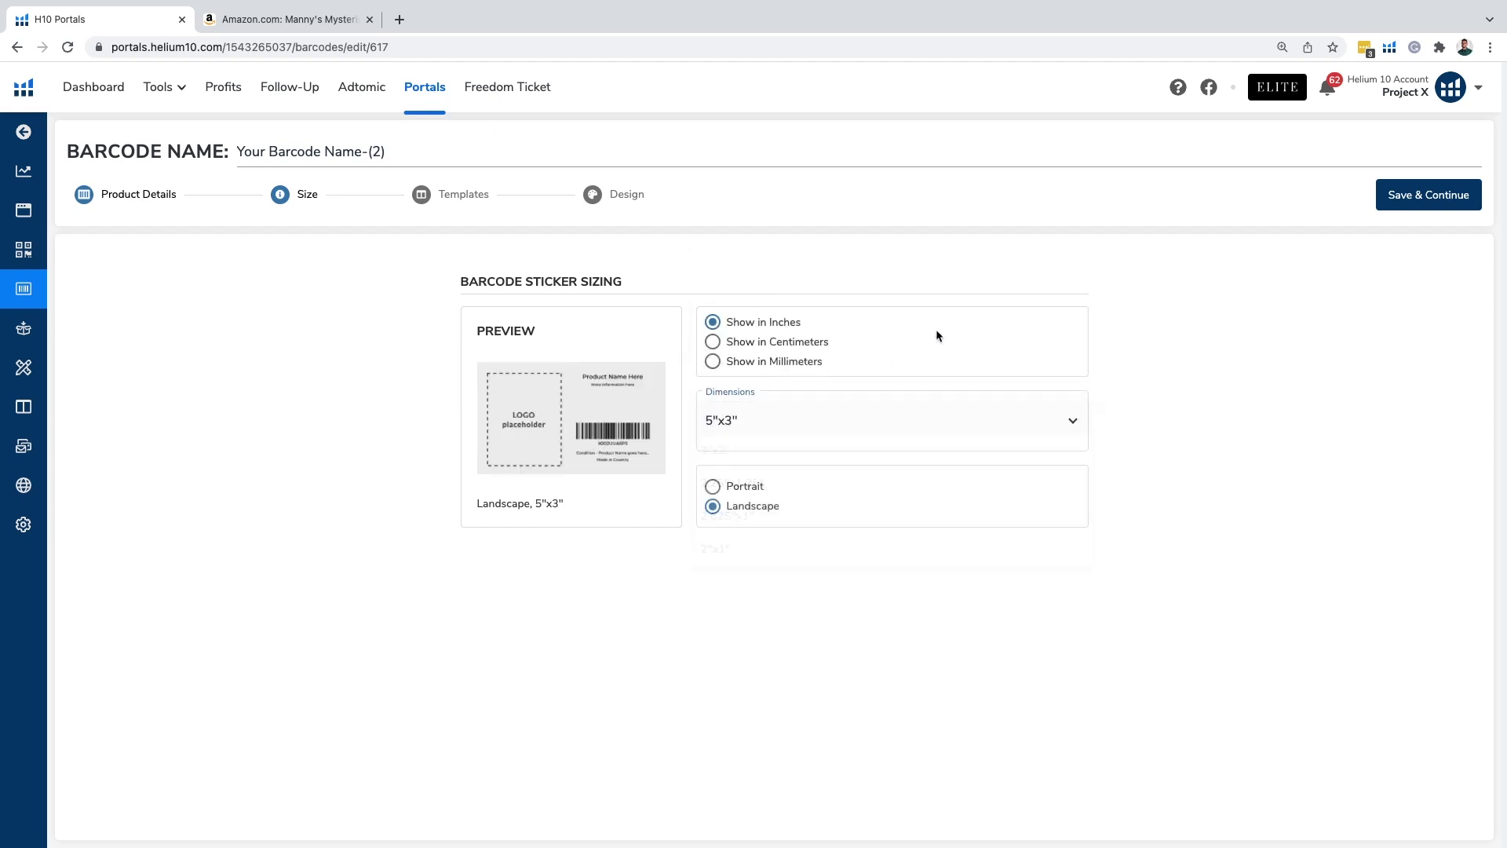
- Make the label portrait and show its dimensions in inches
click(714, 487)
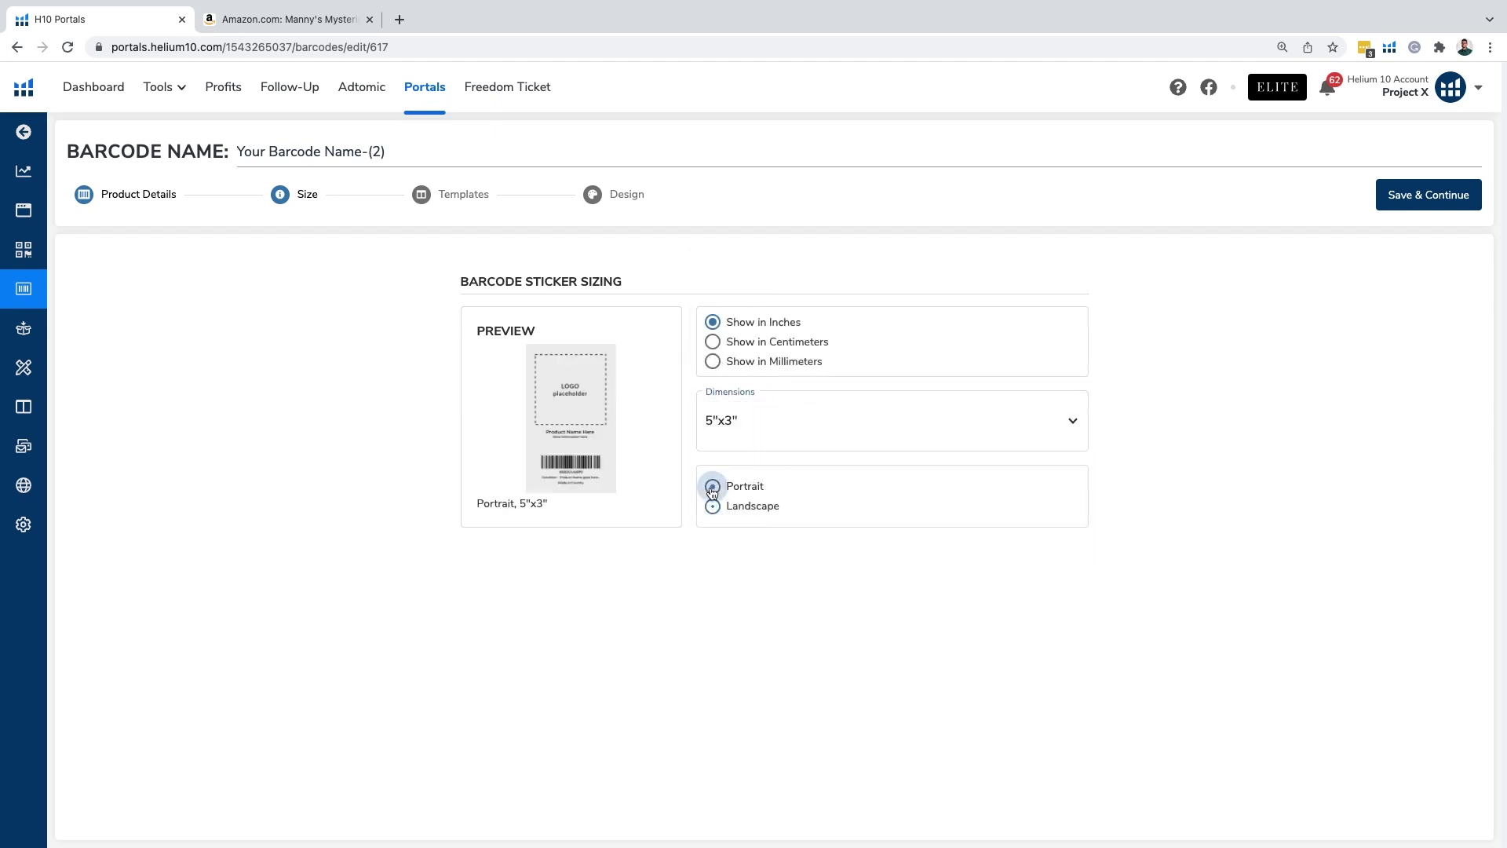
click(716, 343)
click(713, 361)
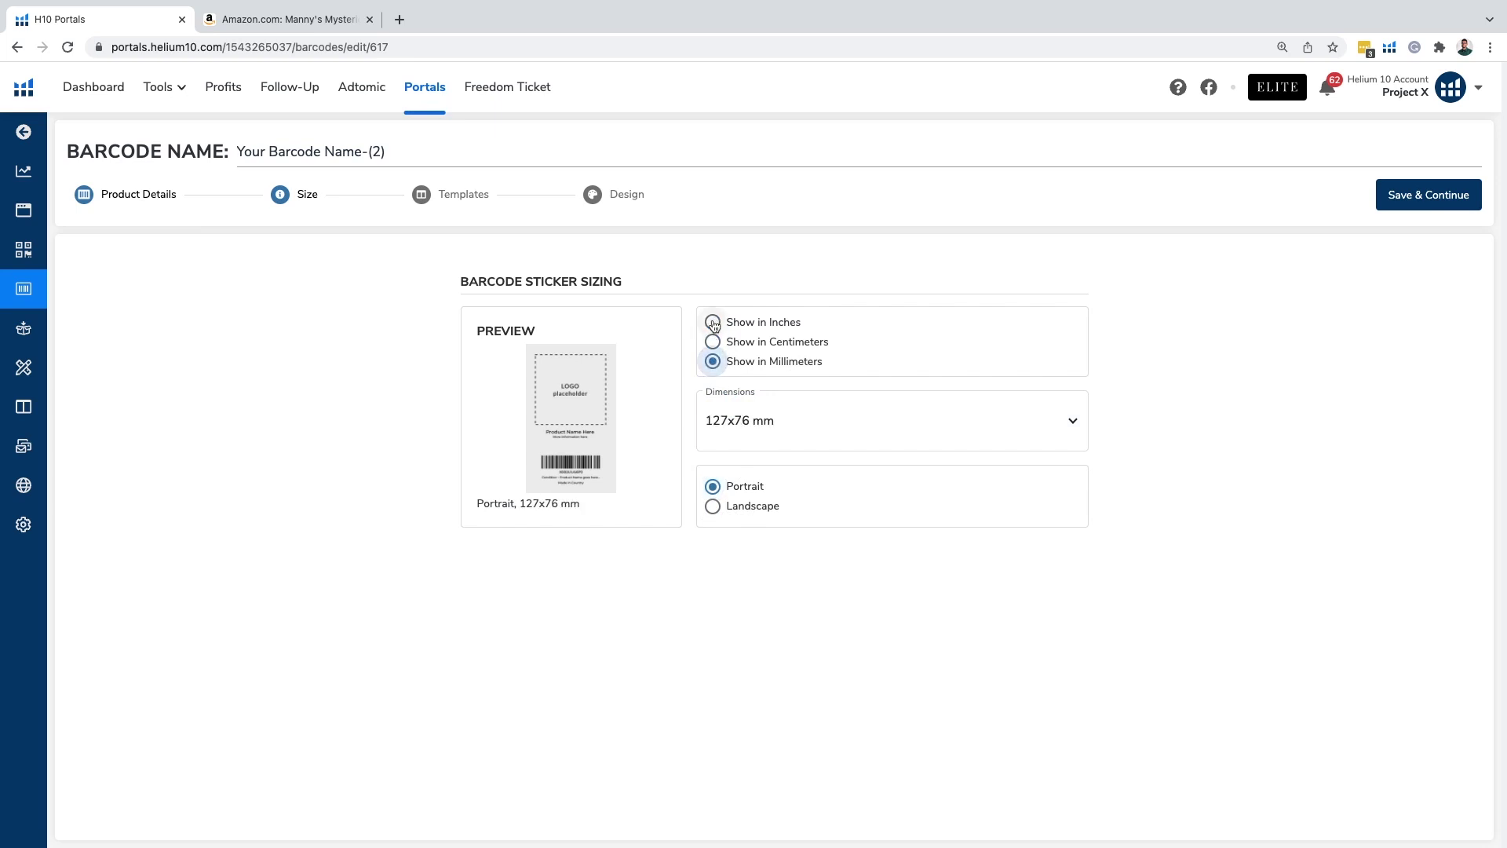
click(713, 322)
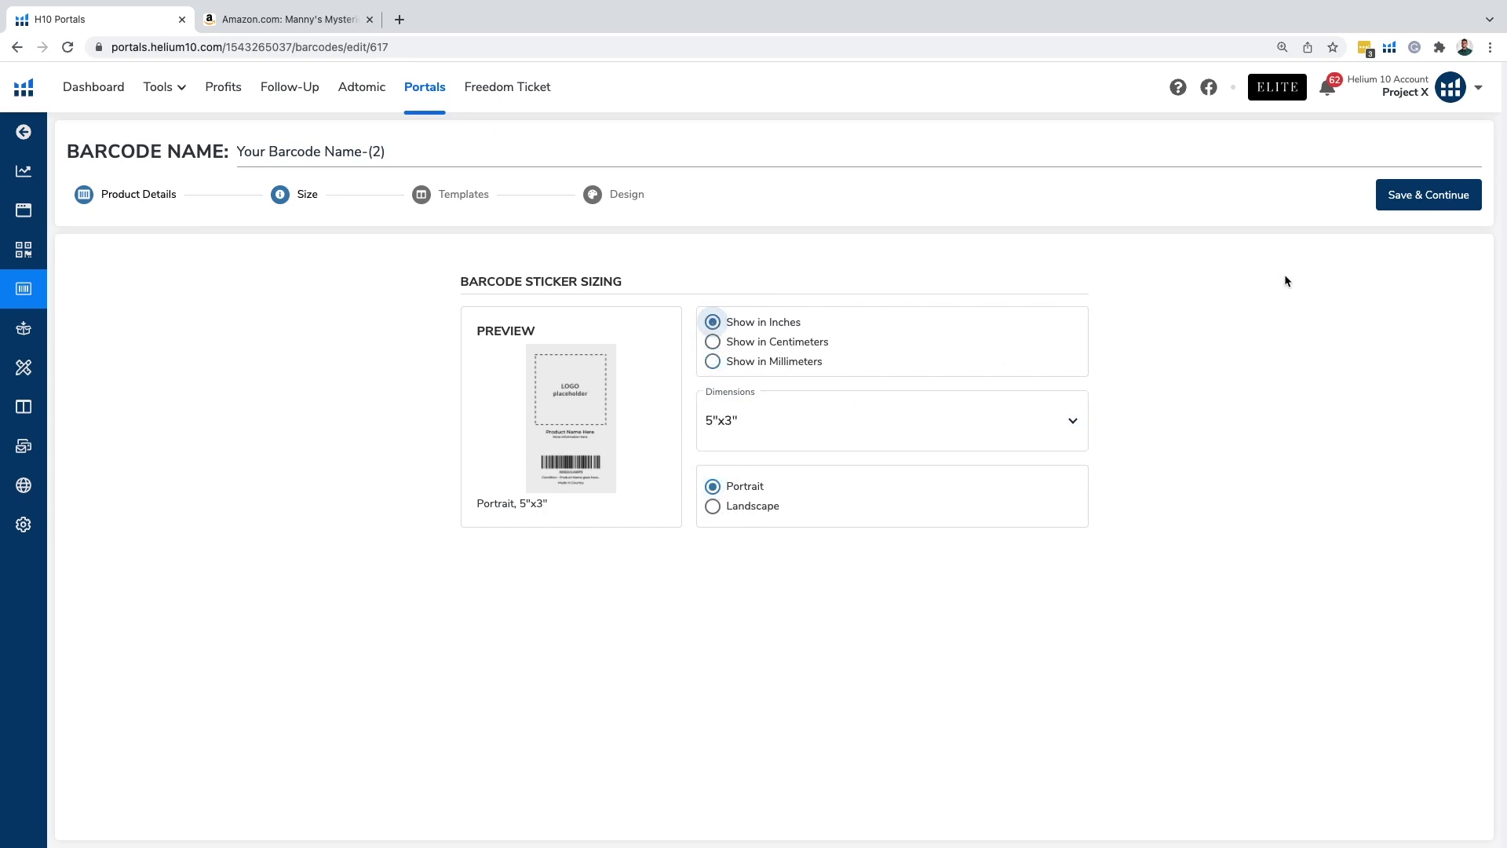
scroll(1283, 276, up, 5)
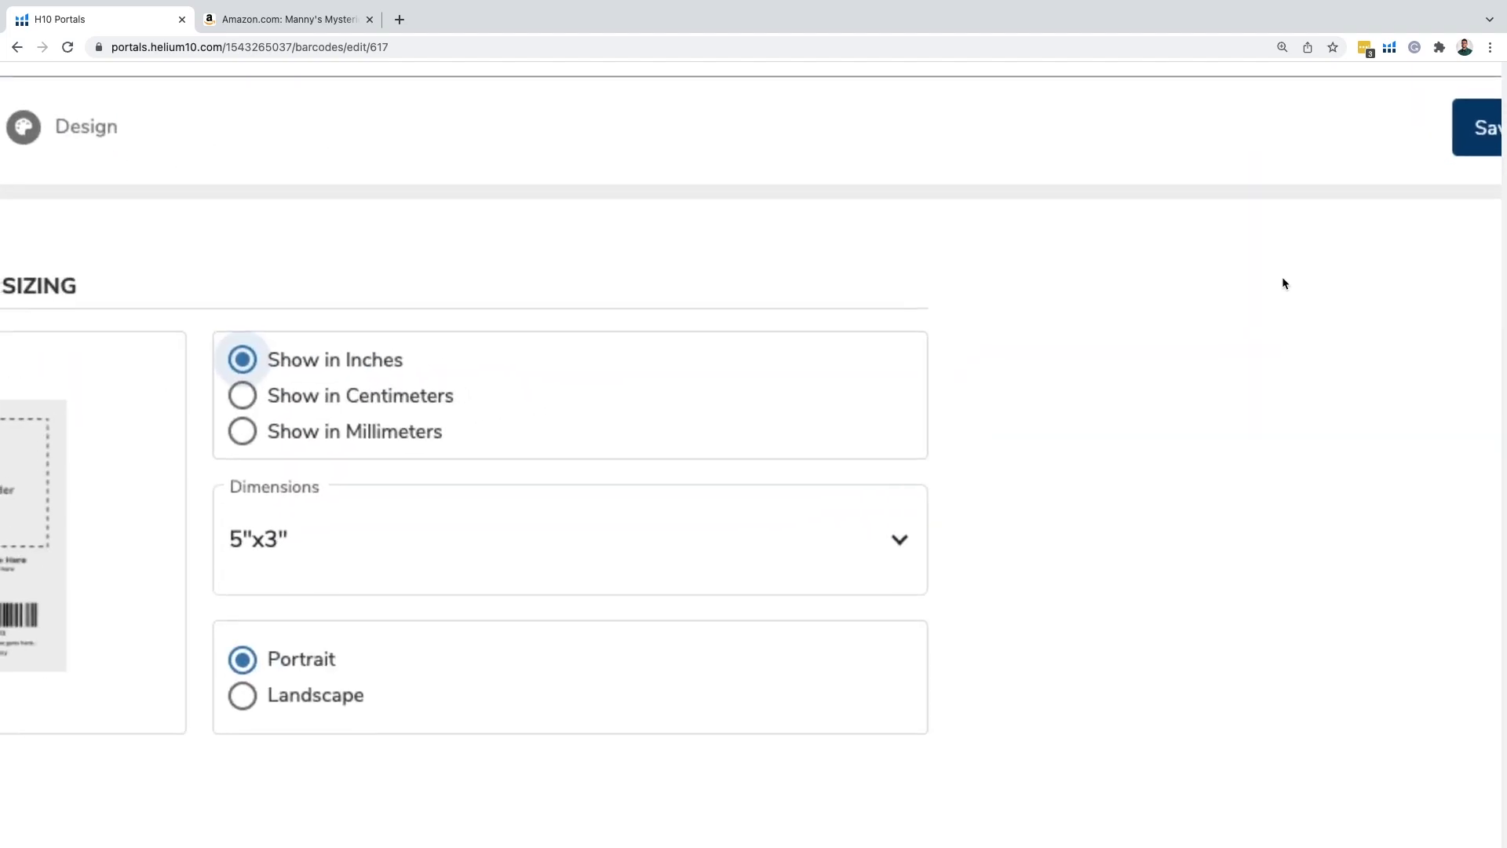
scroll(1043, 363, down, 5)
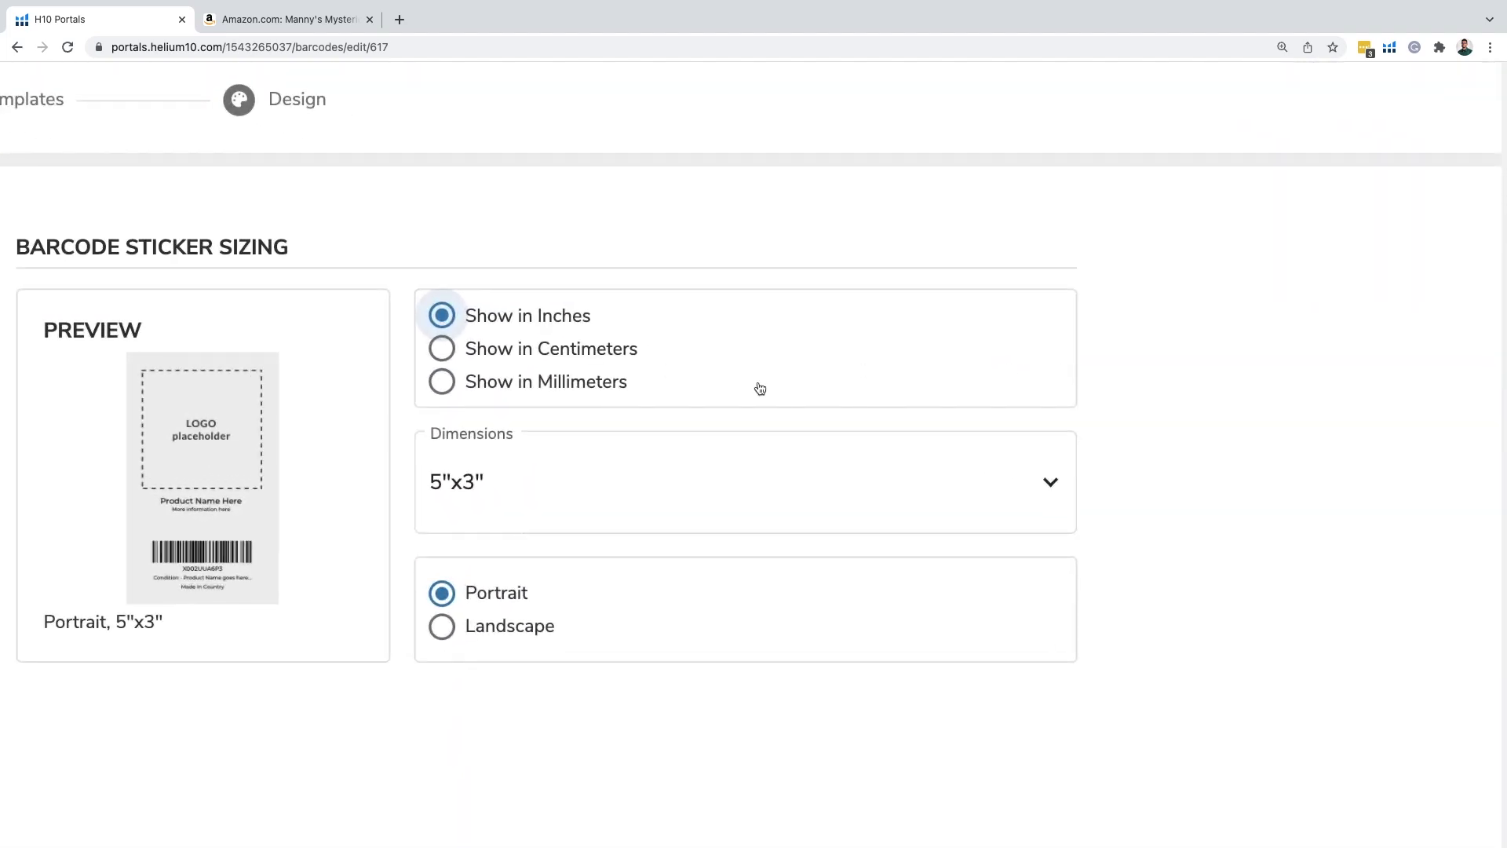
- Save the size and preview the Modern, Fancy and Sunset templates
click(1426, 213)
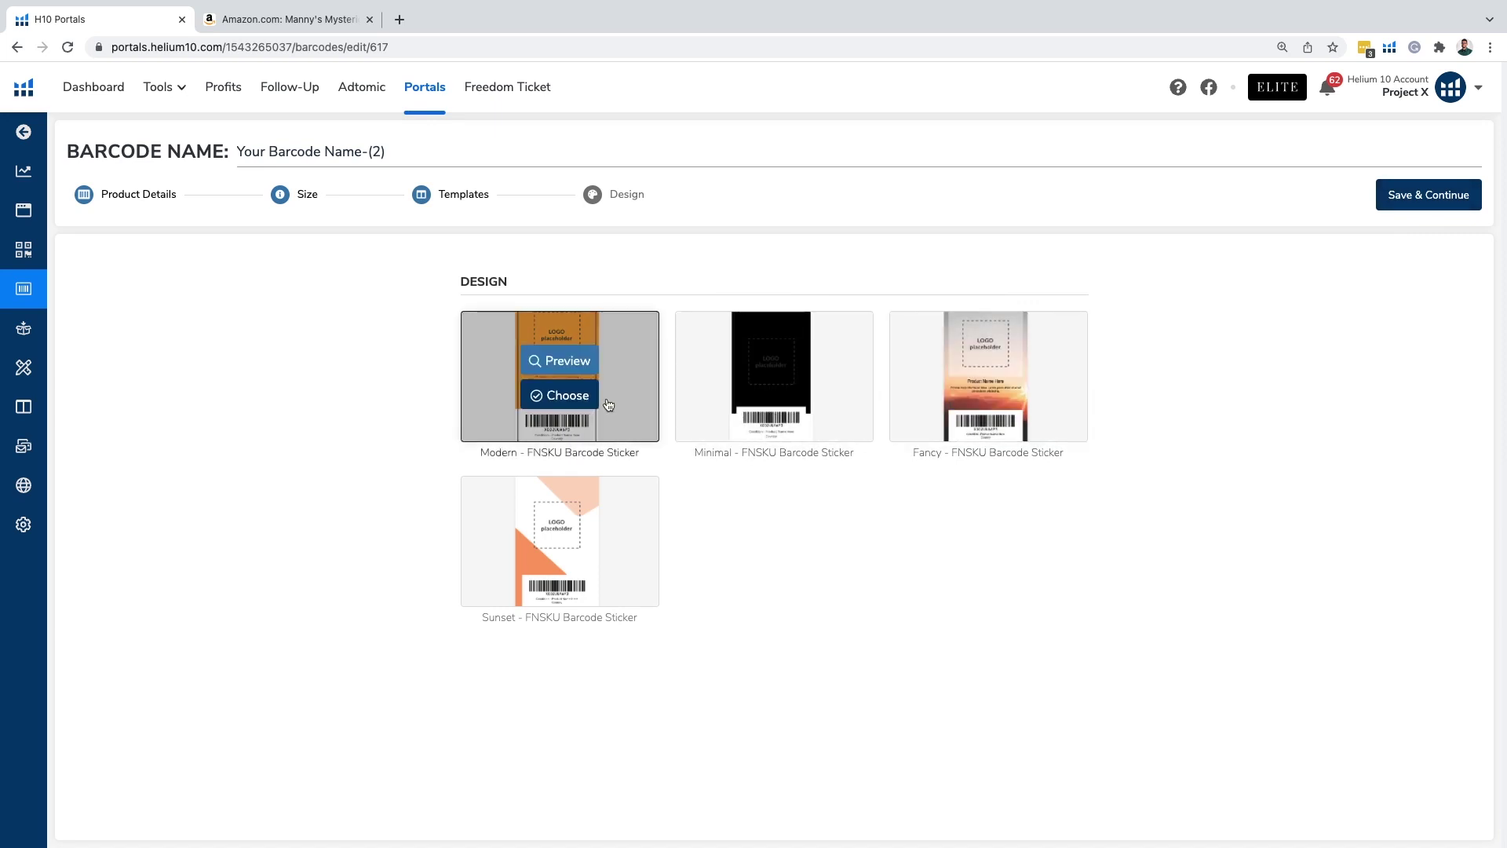
click(571, 360)
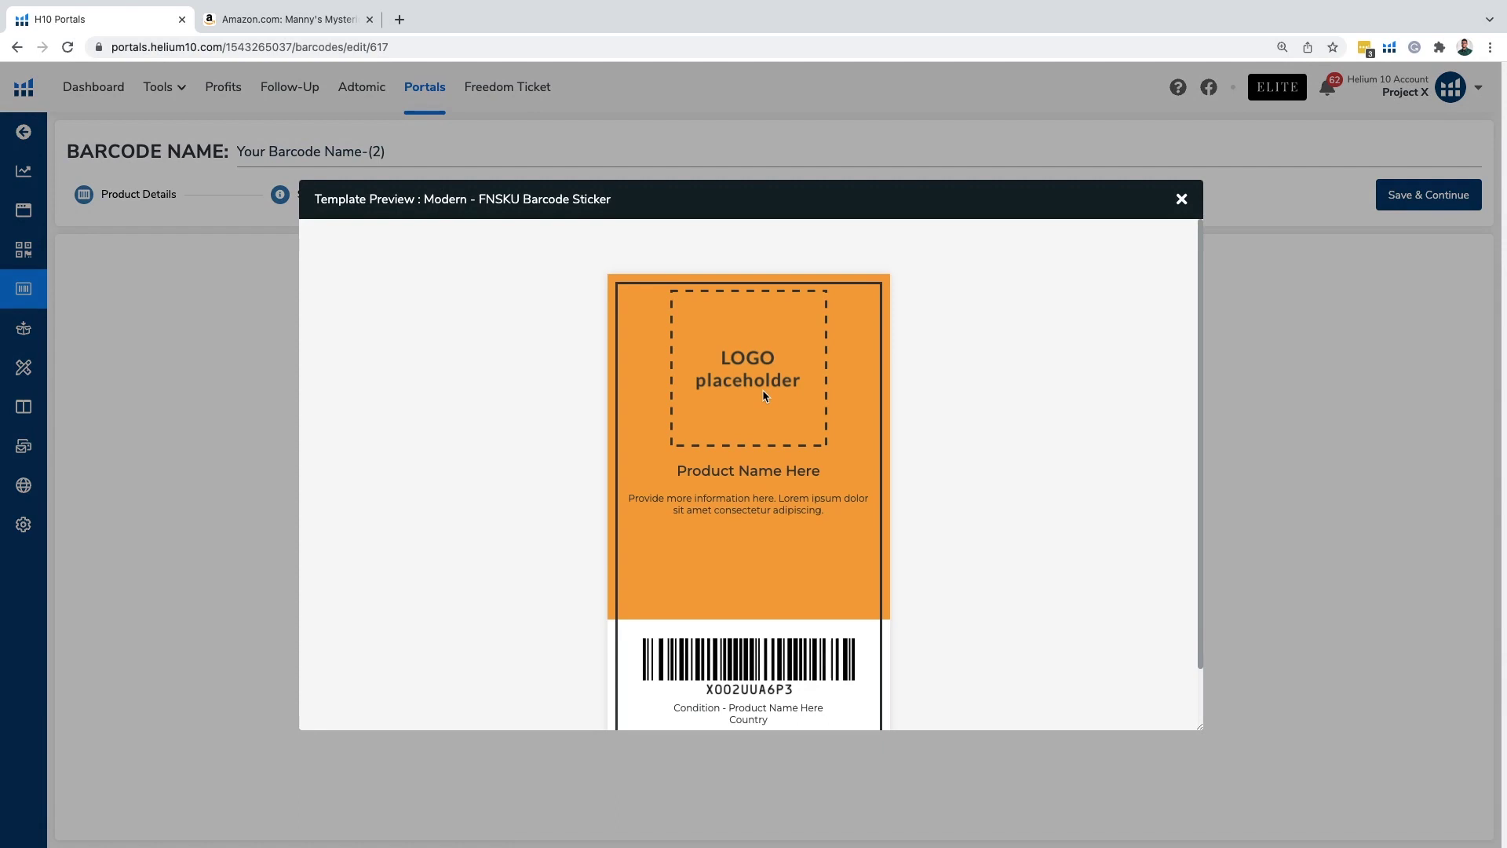
scroll(762, 389, down, 2)
click(1181, 198)
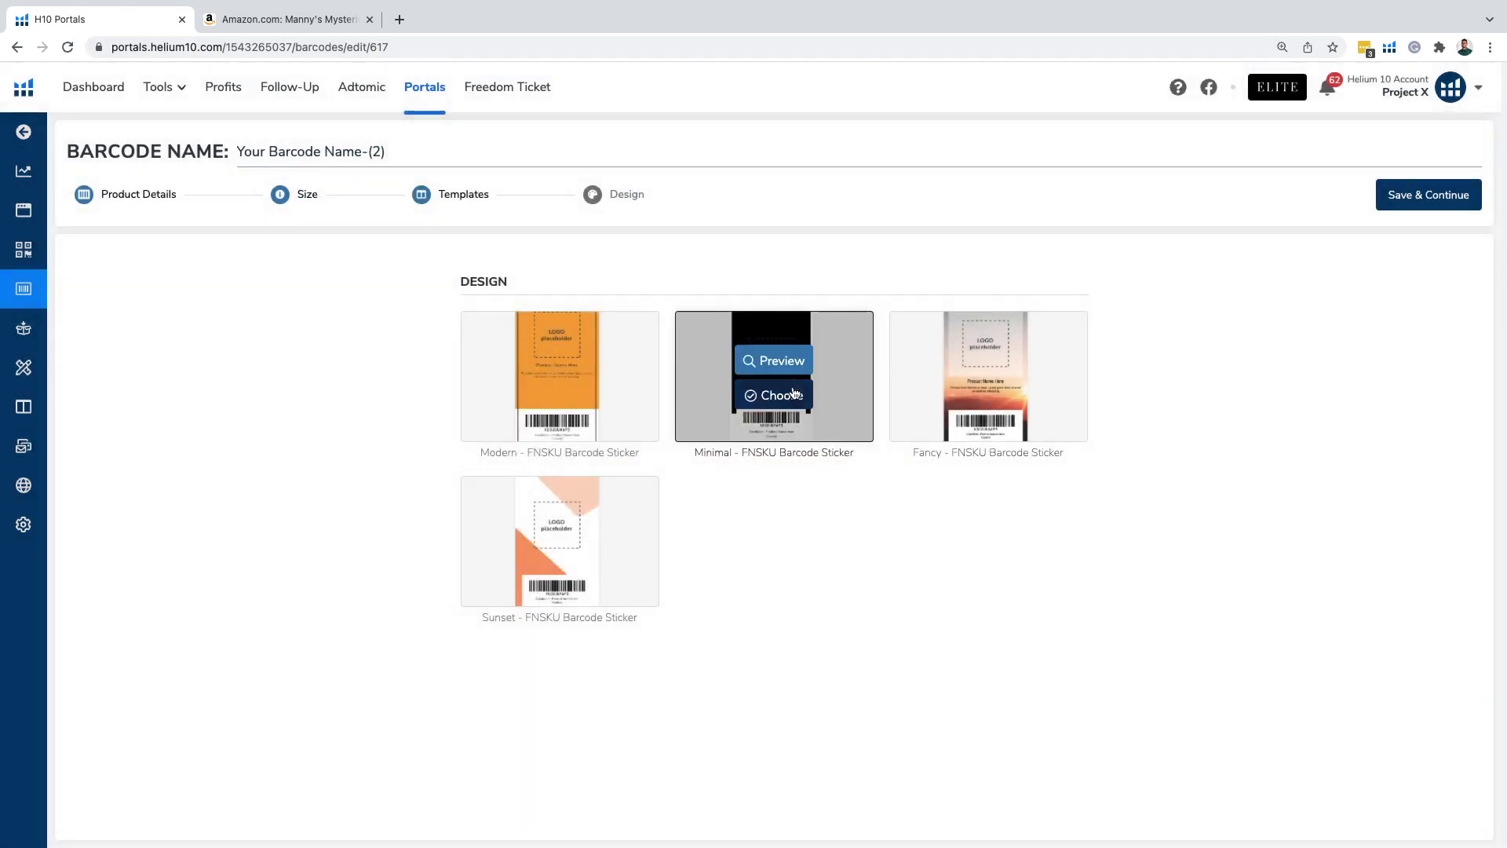
click(980, 367)
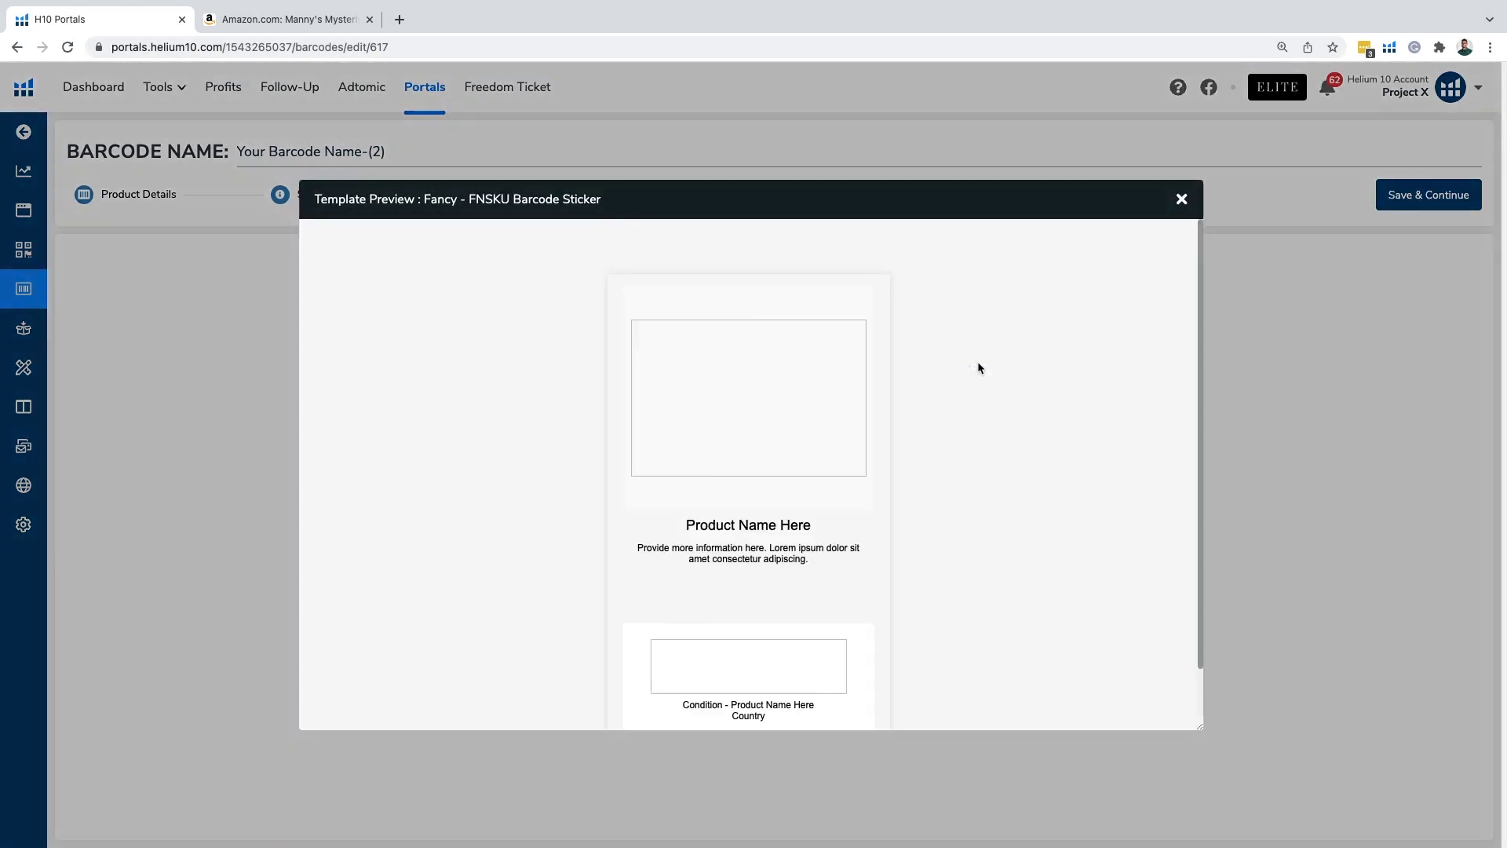
scroll(801, 389, down, 2)
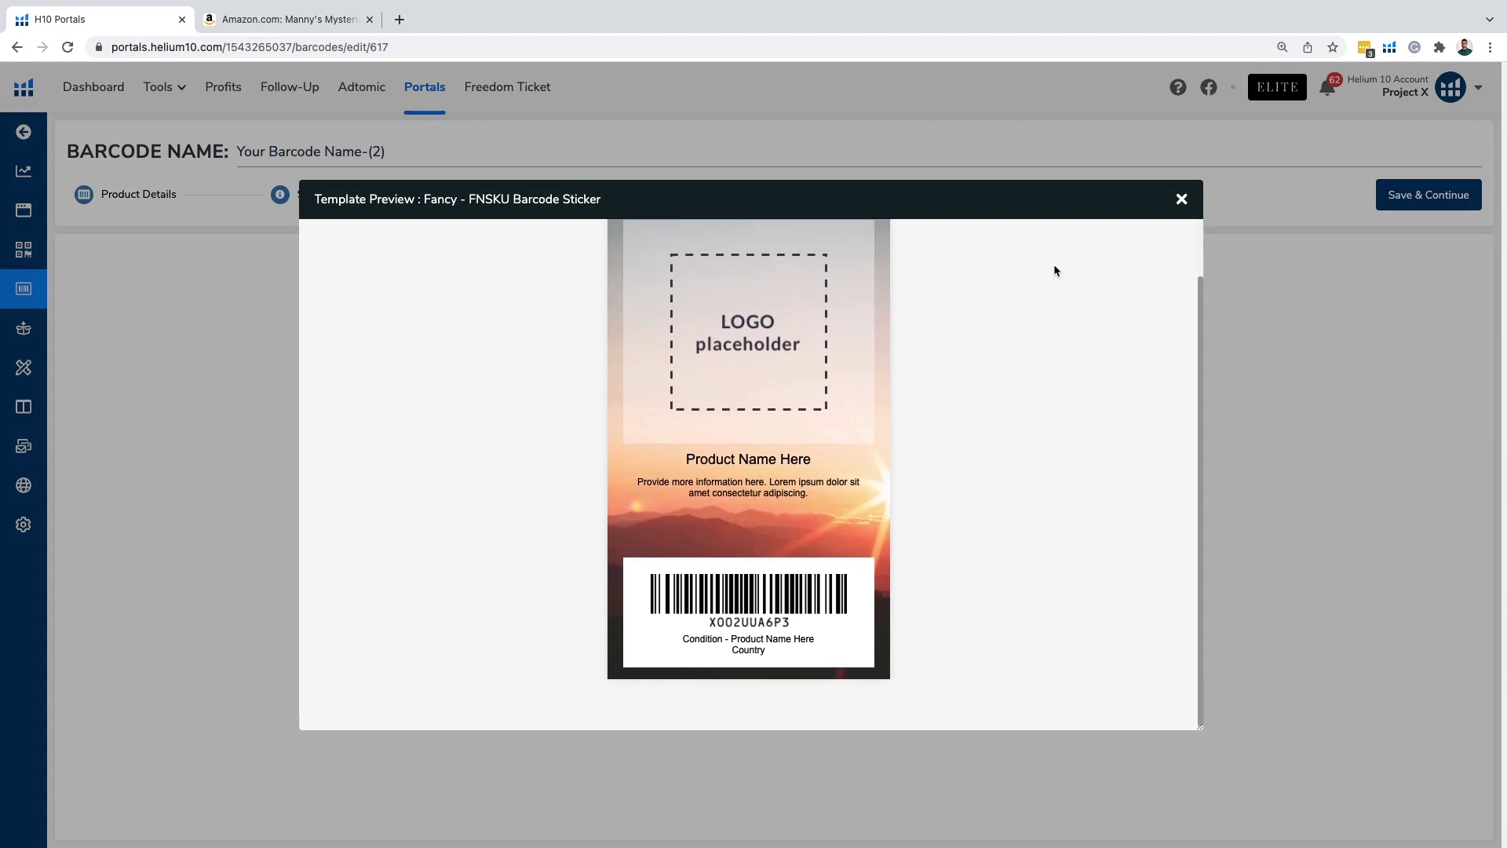
click(1182, 200)
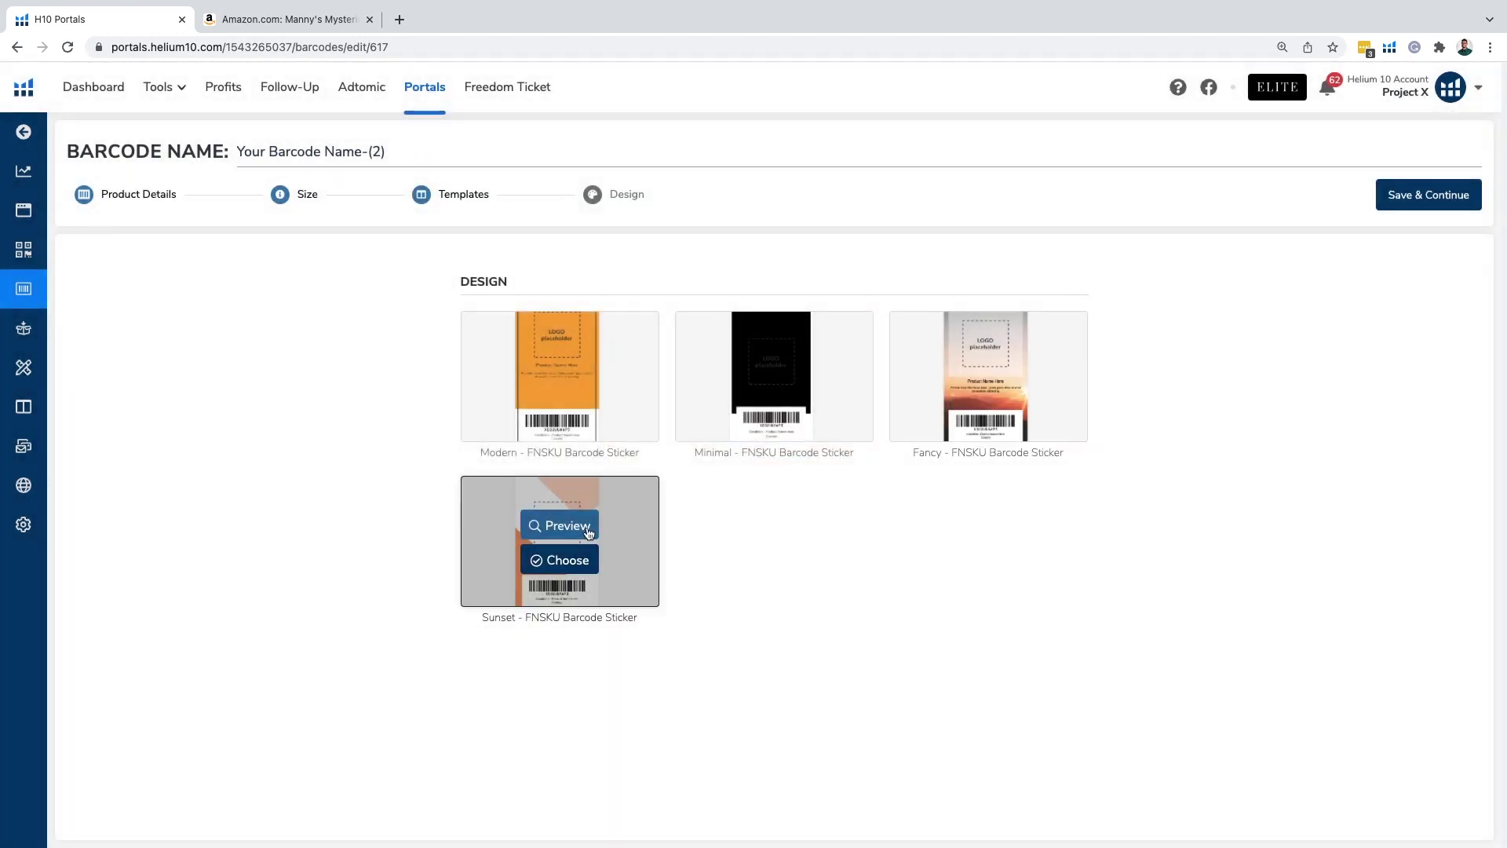
click(587, 533)
scroll(667, 530, down, 2)
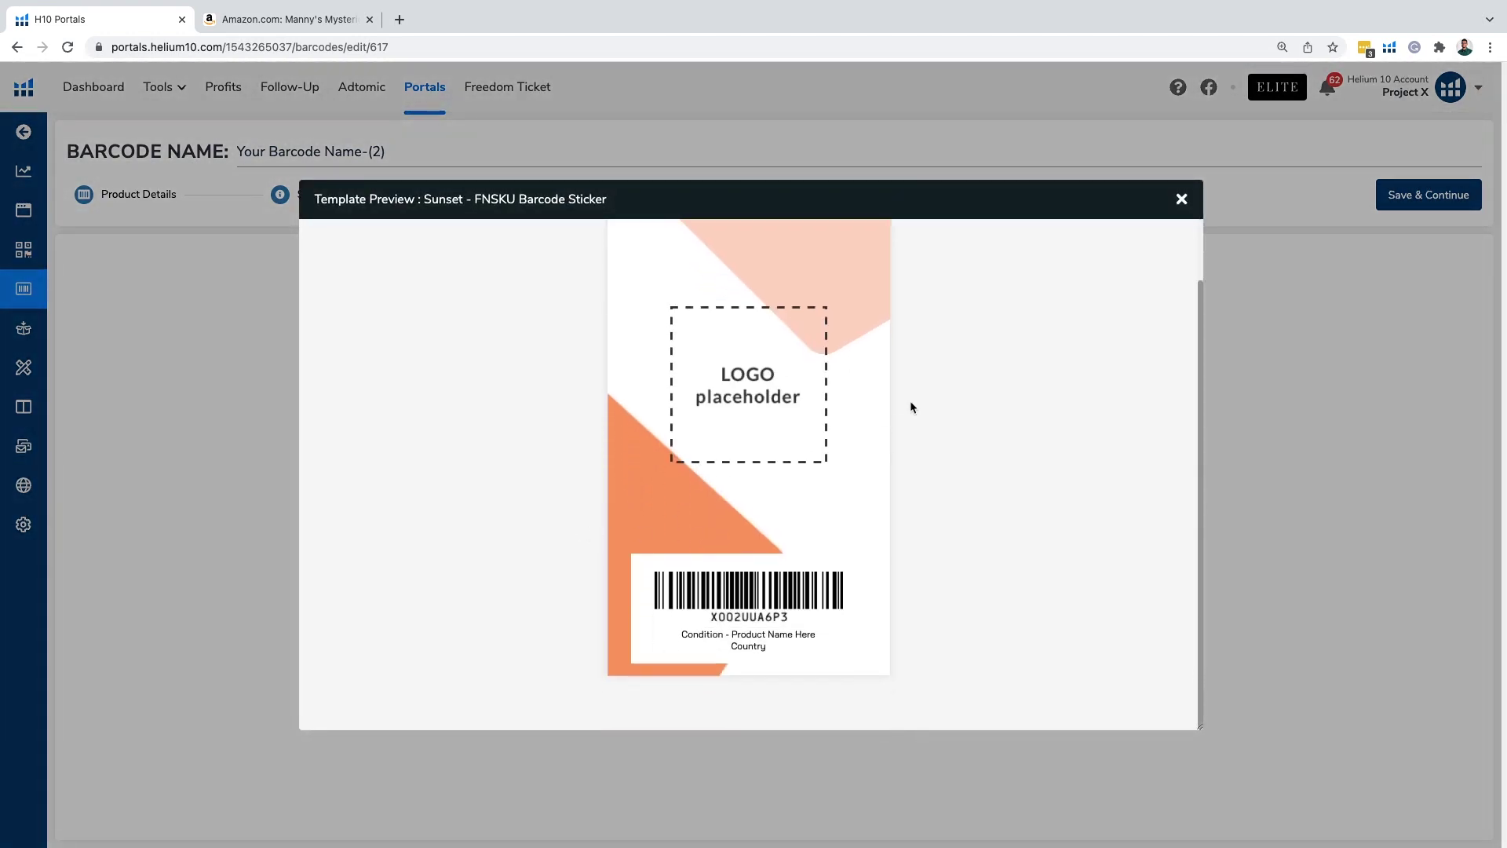
click(1183, 200)
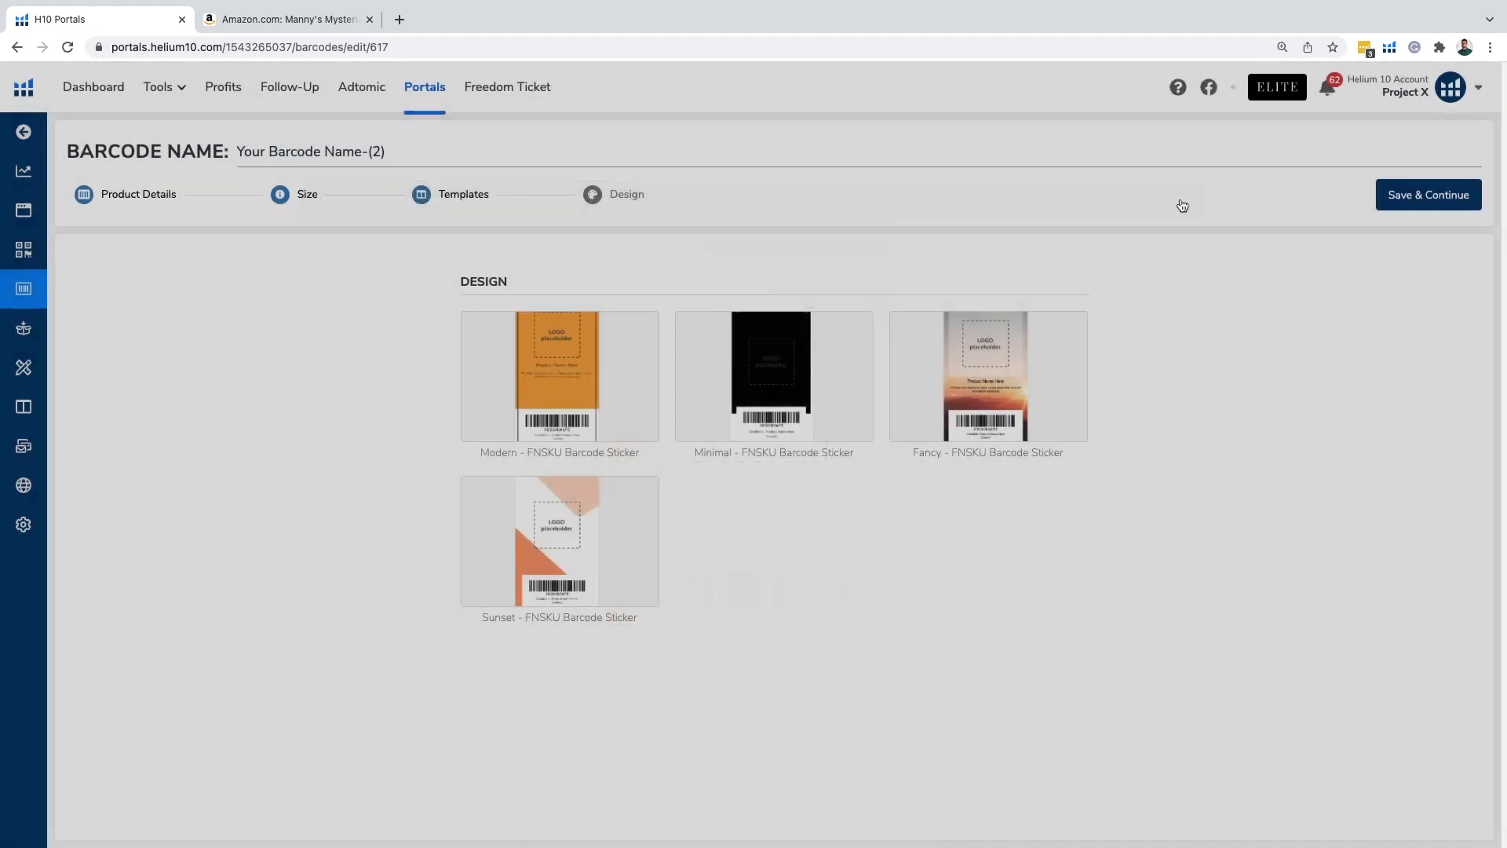
- Compare the Fancy and Sunset template previews a second time
mouse_move(570, 540)
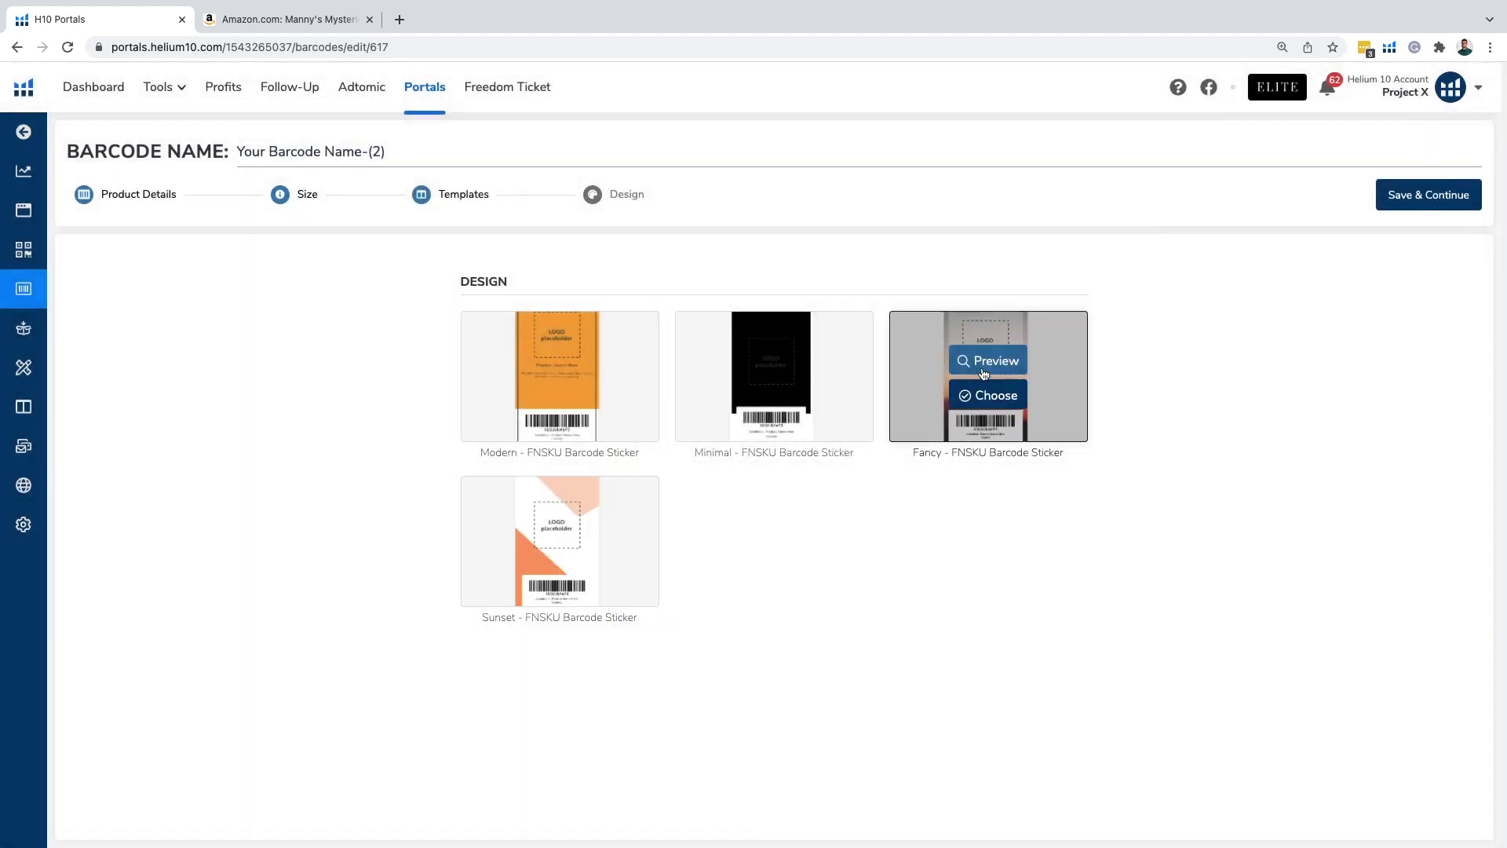
click(982, 365)
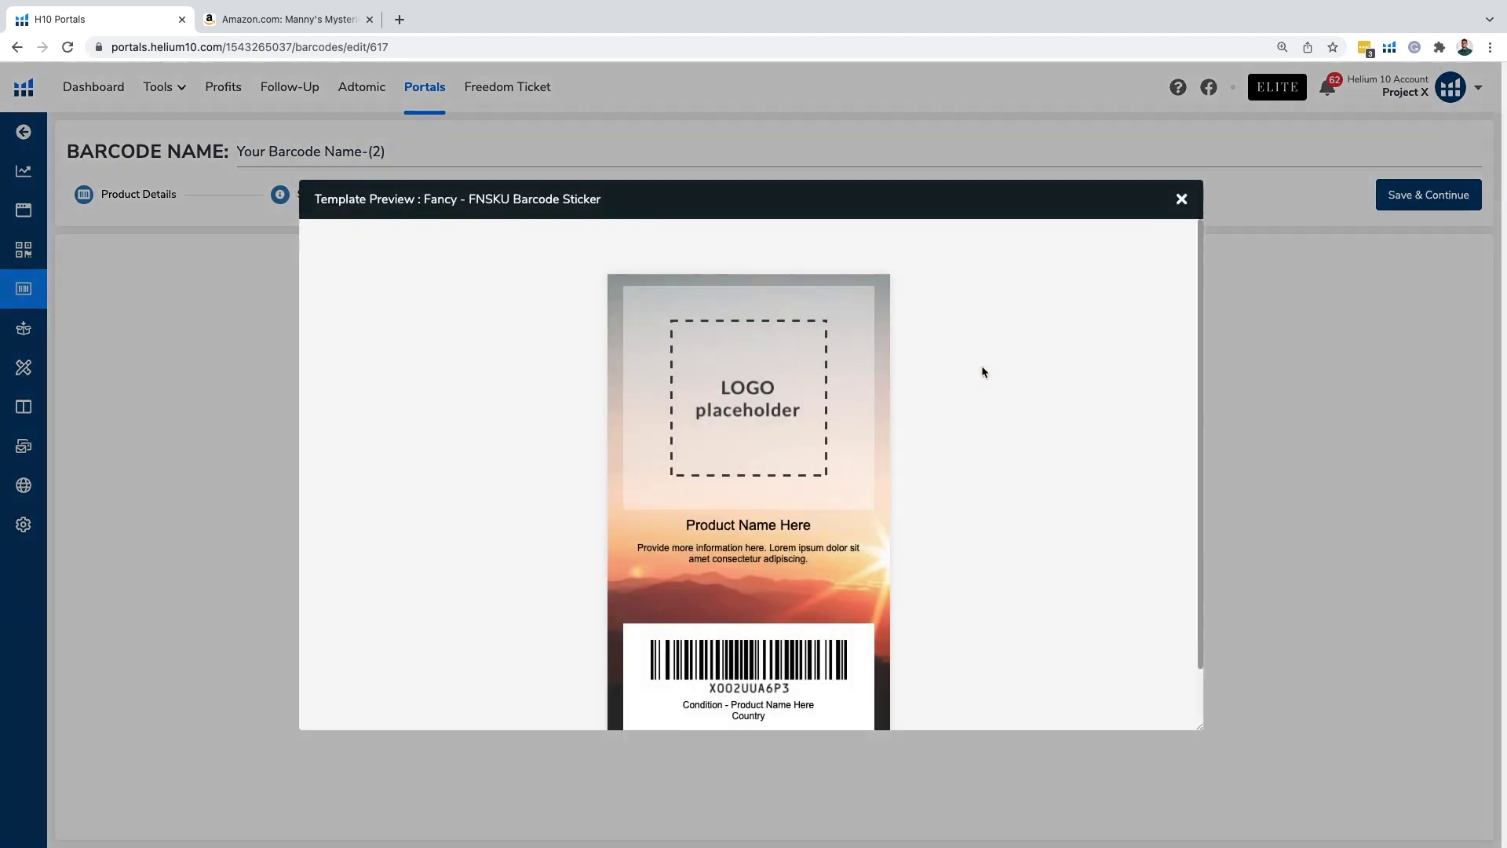
click(1181, 199)
click(531, 533)
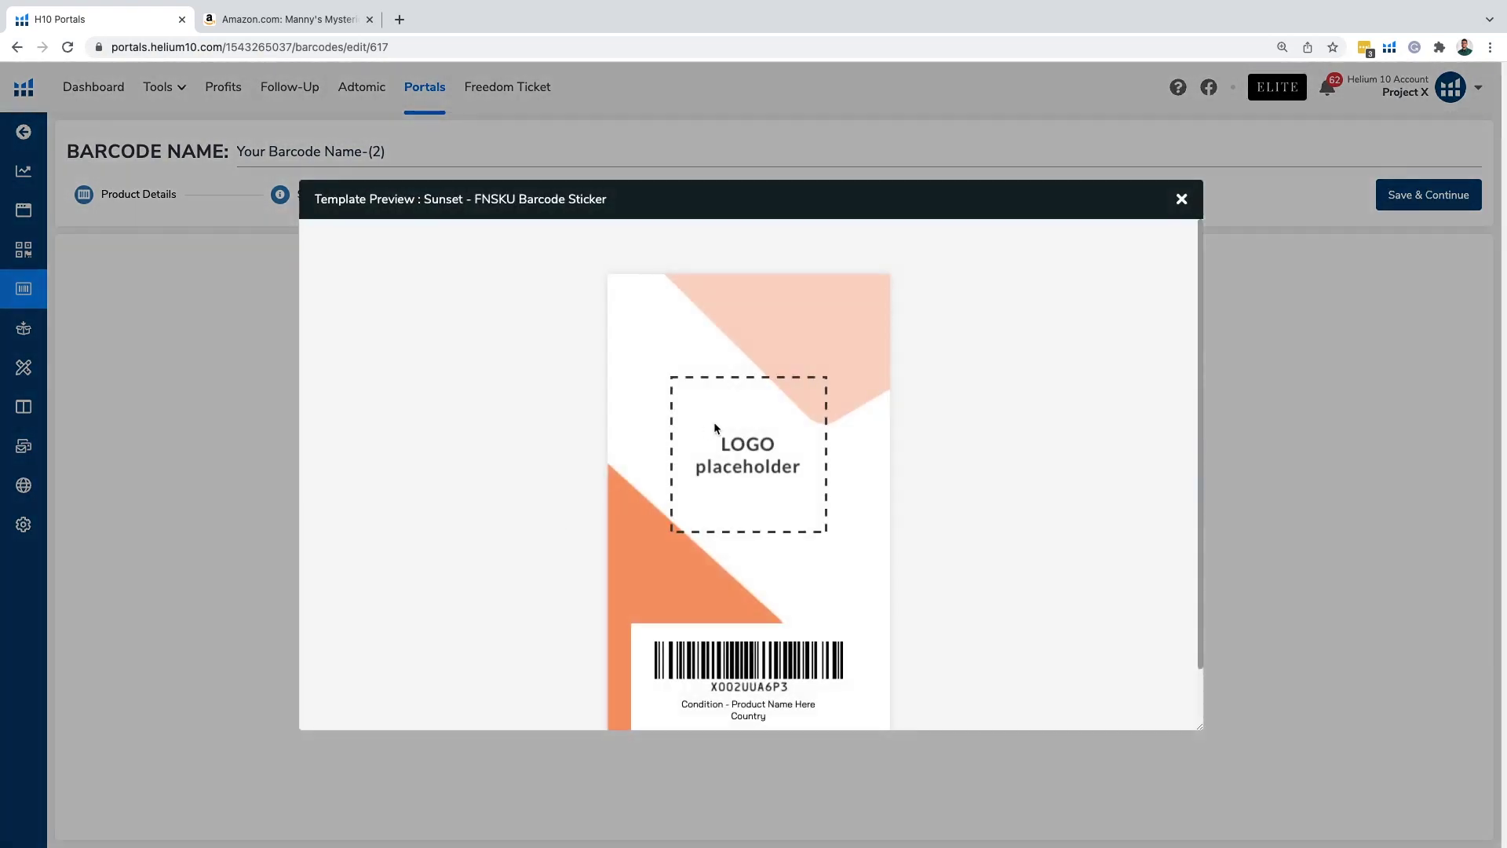
scroll(730, 436, down, 2)
click(1181, 199)
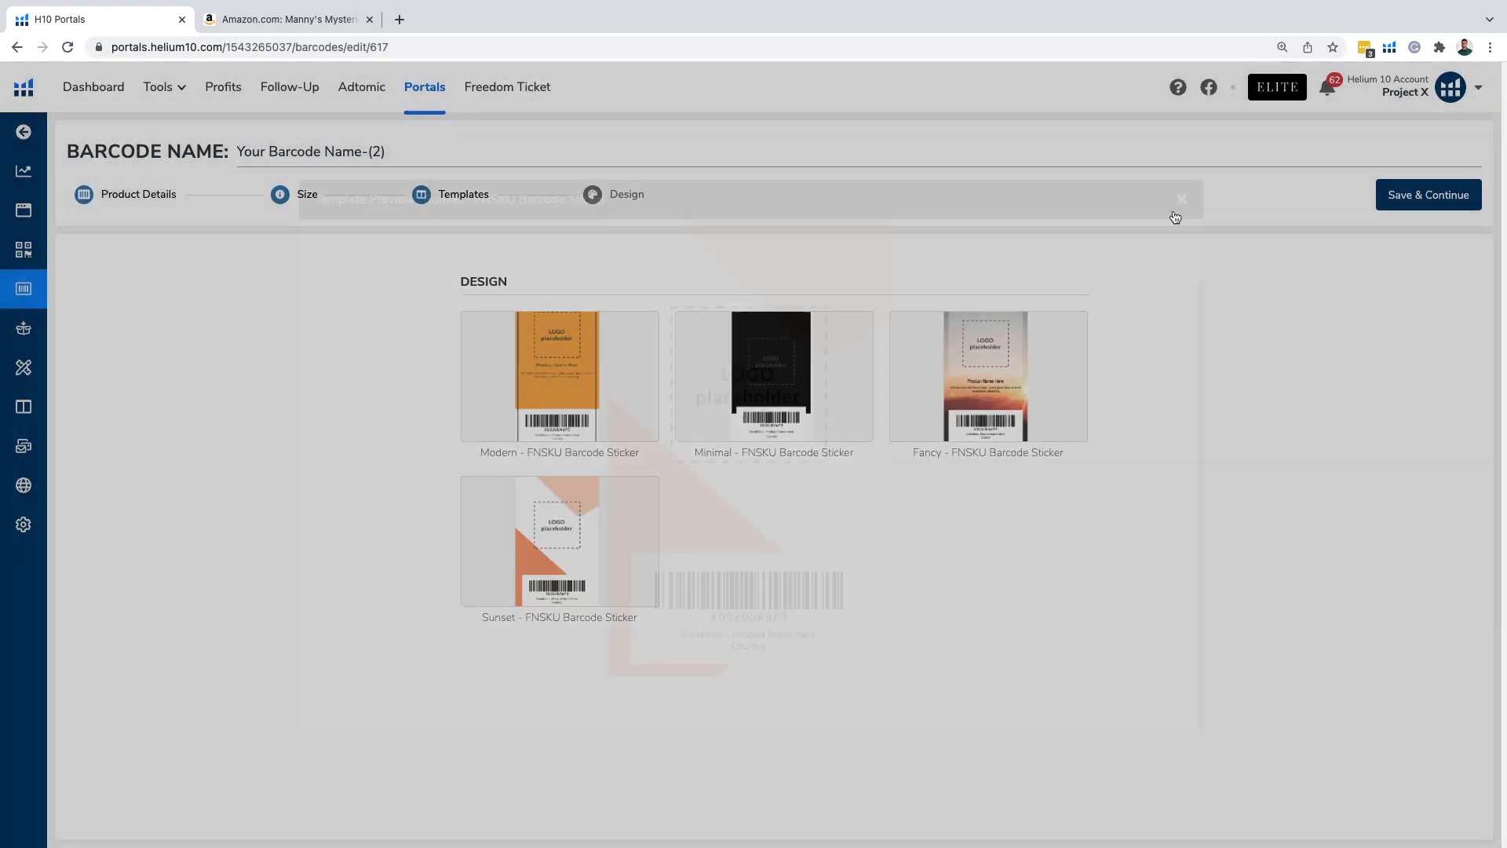
- Apply the Sunset template and start editing the product text under the barcode
click(559, 559)
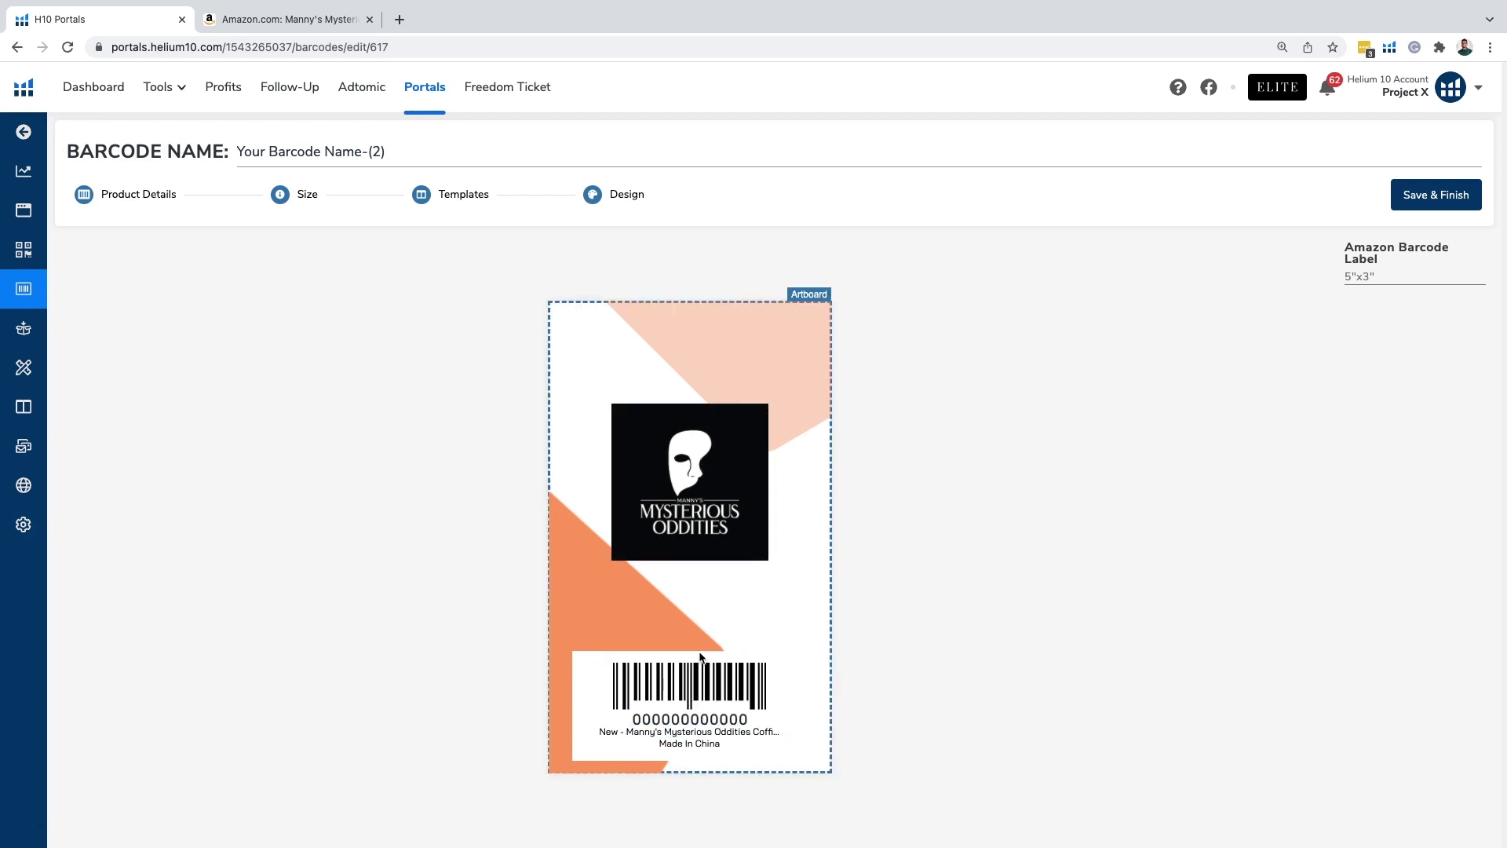
scroll(706, 668, up, 5)
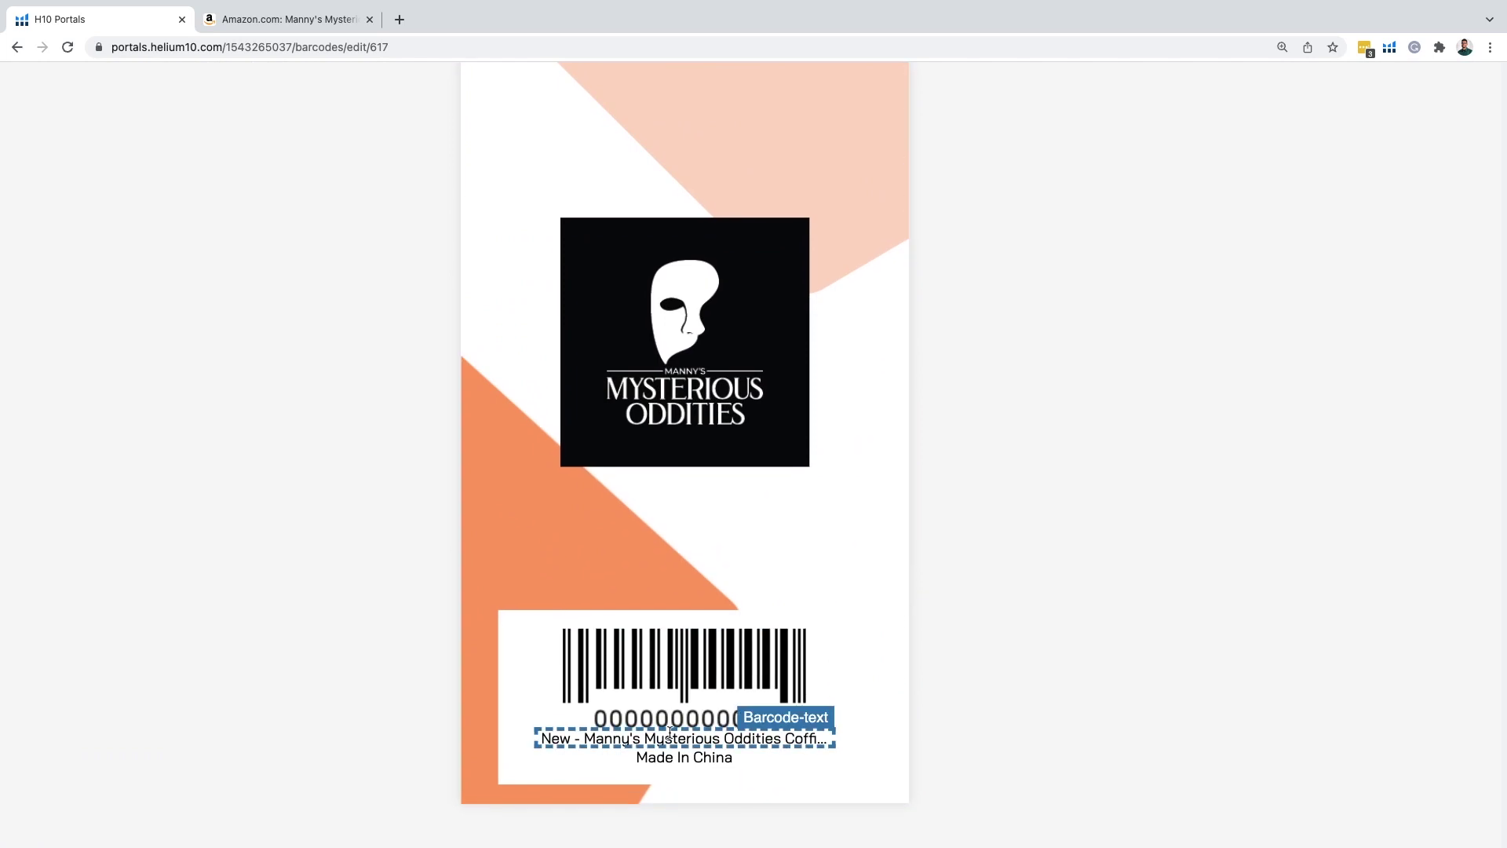
click(823, 740)
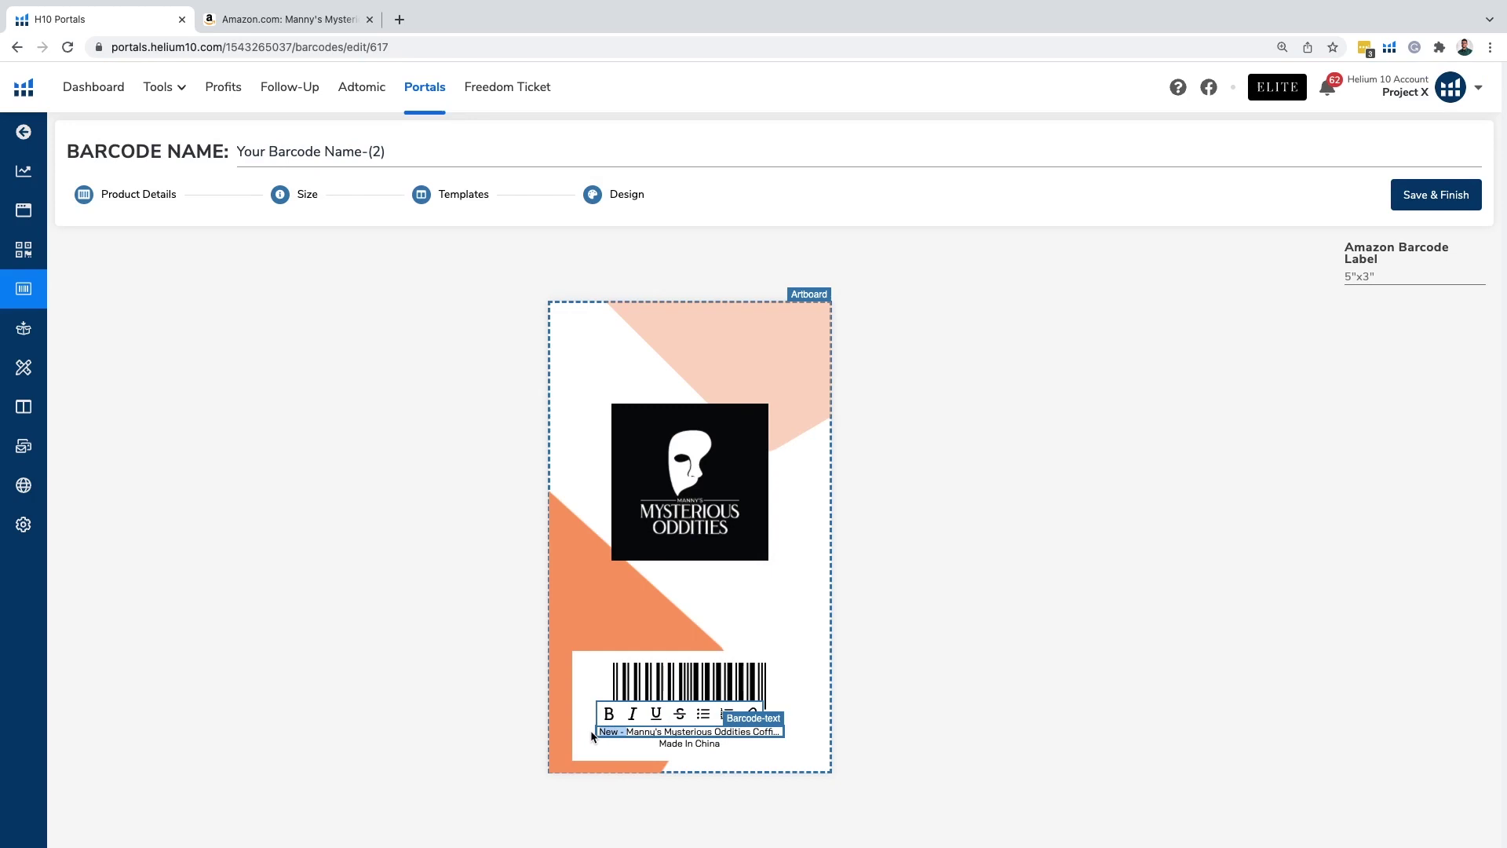
drag(599, 732, 628, 735)
click(631, 734)
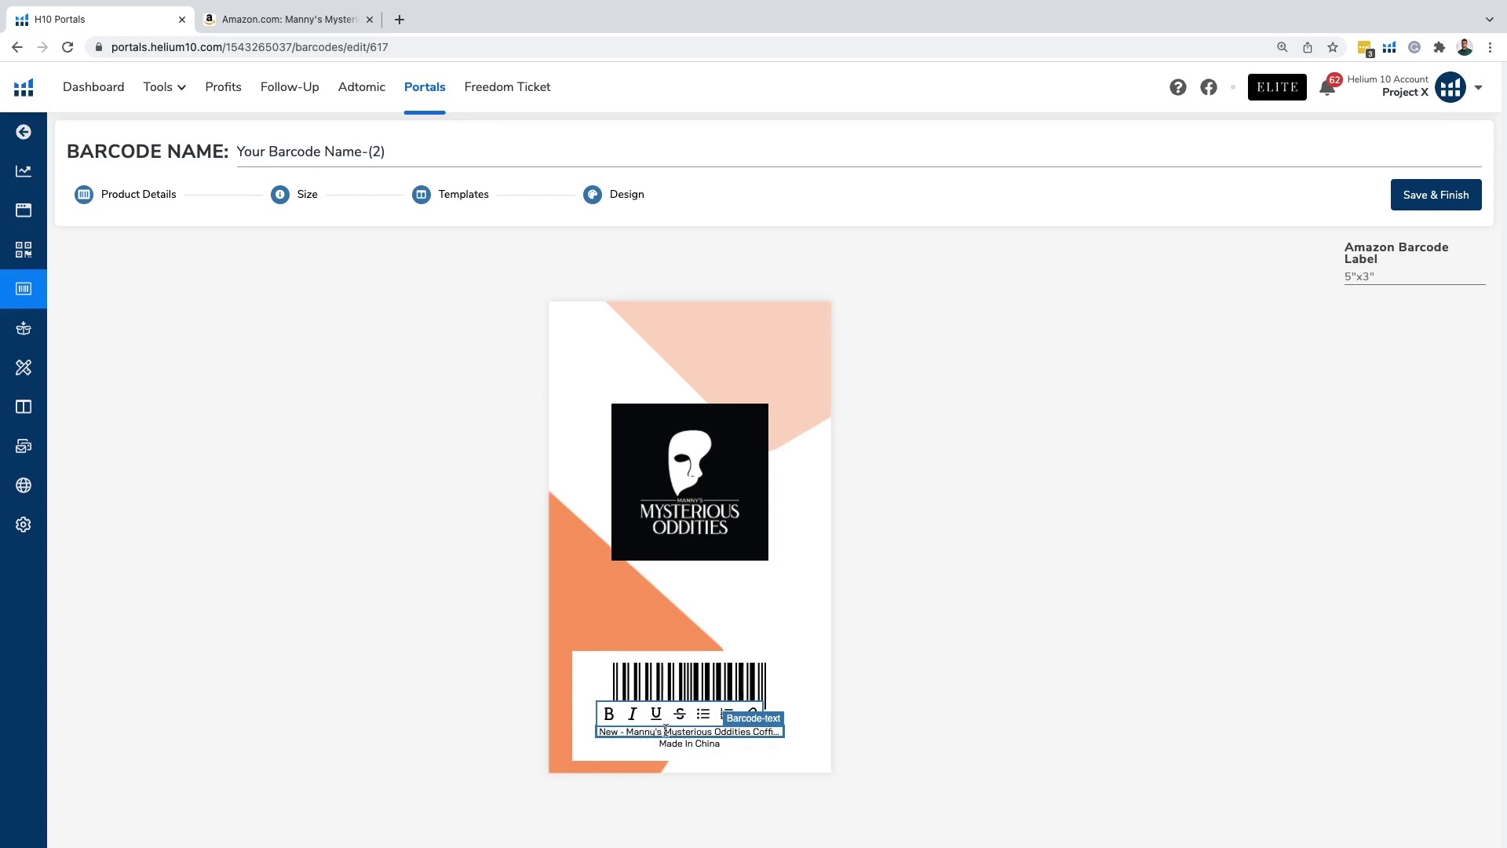
- Delete 'Mysterious Oddities' and the long description after 'Shelf' from the barcode text
drag(665, 733, 752, 732)
key(BackSpace)
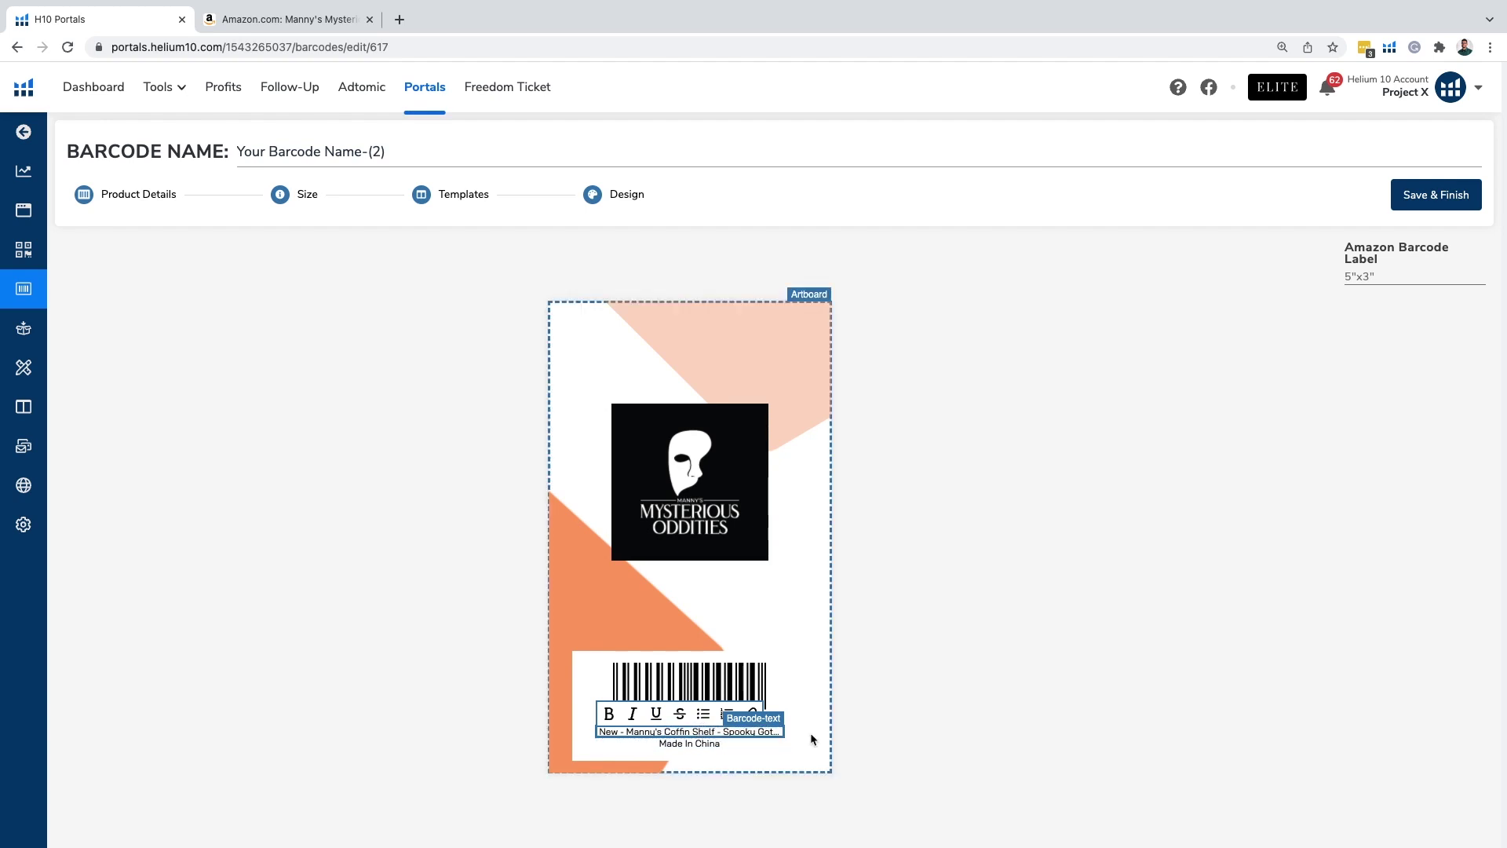
drag(717, 732, 796, 731)
key(BackSpace)
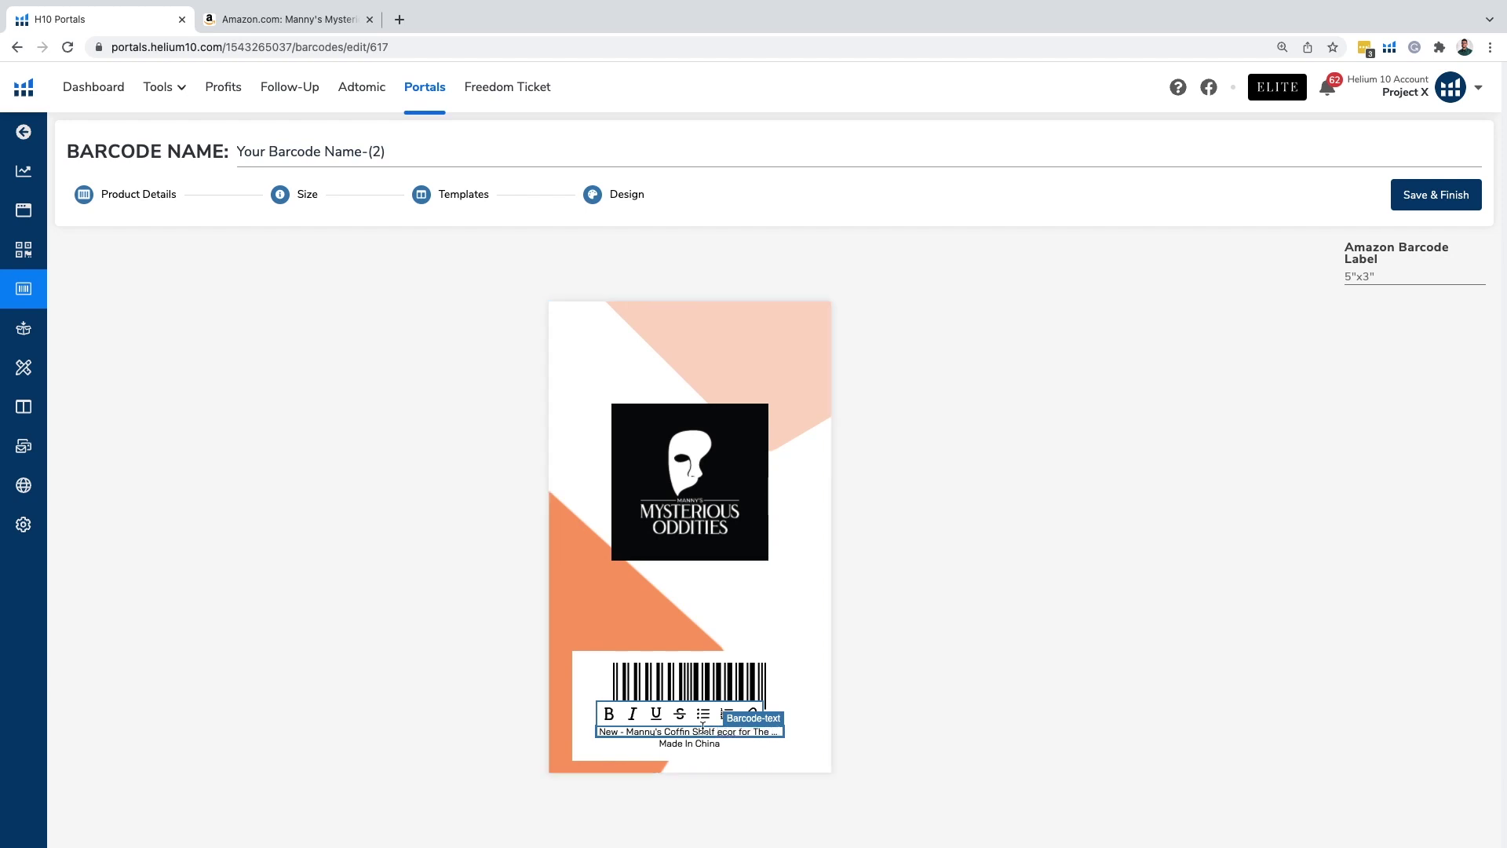
drag(720, 733, 772, 732)
key(BackSpace)
key(BackSpace)
key(BackSpace)
key(Delete)
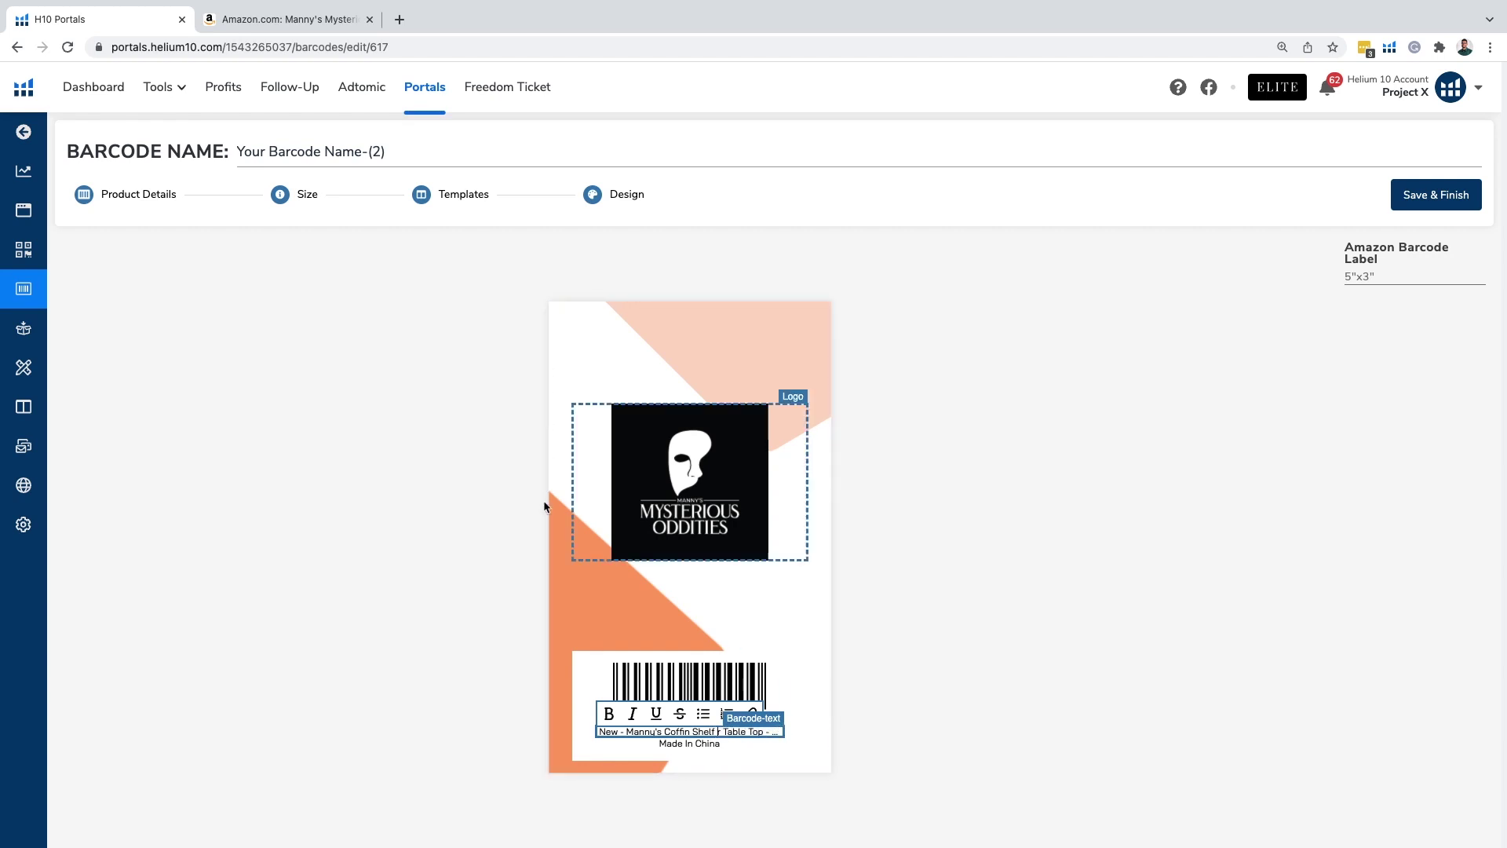
- Replace 'Mysterious Oddities' with 'Black' and drop the description, leaving 'Manny's Black Coffin Shelf', then save
click(167, 208)
click(755, 465)
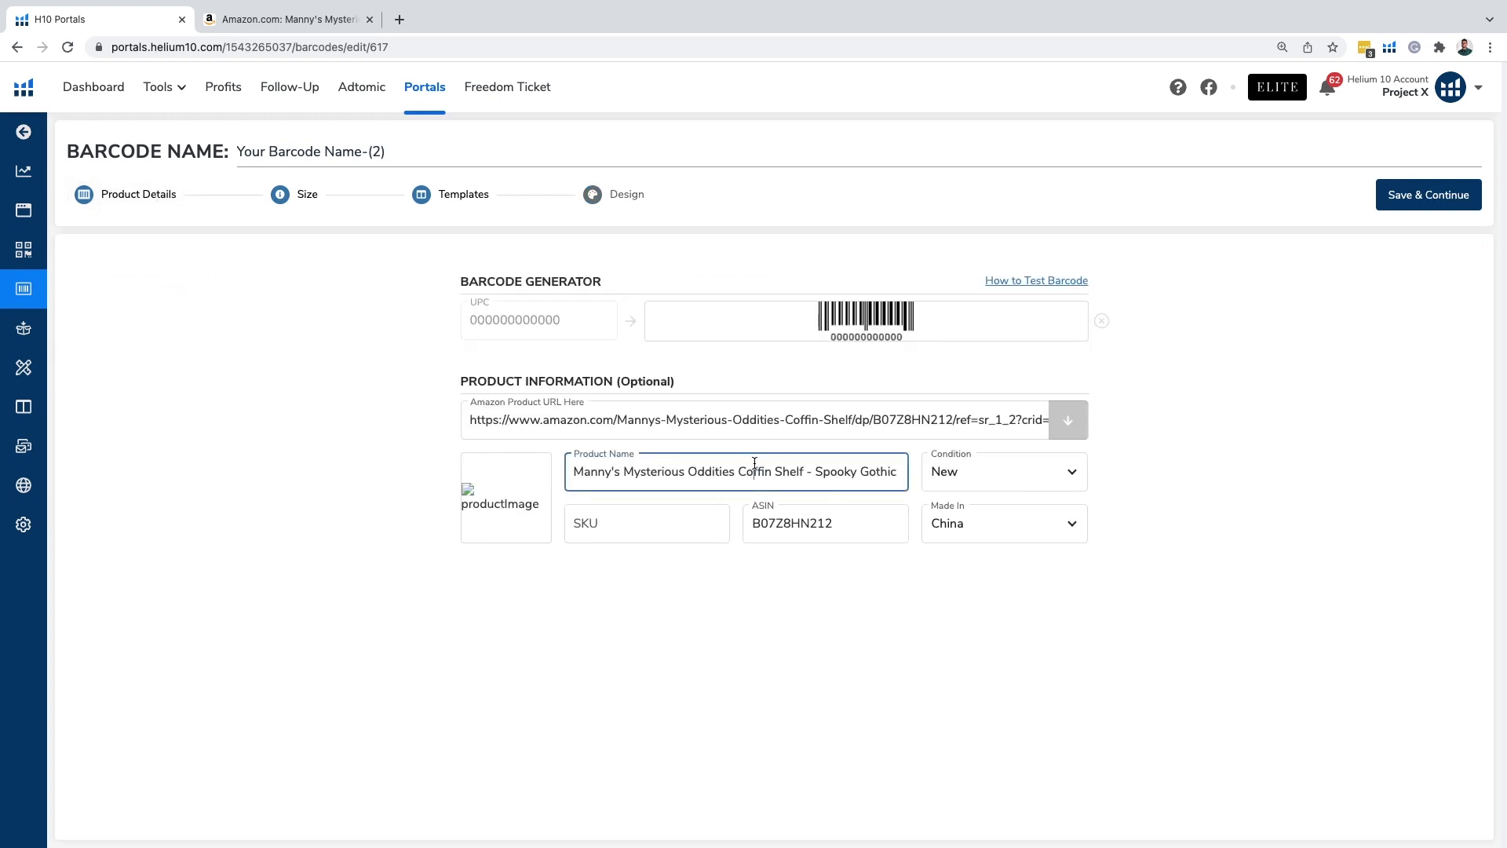
drag(626, 472, 743, 474)
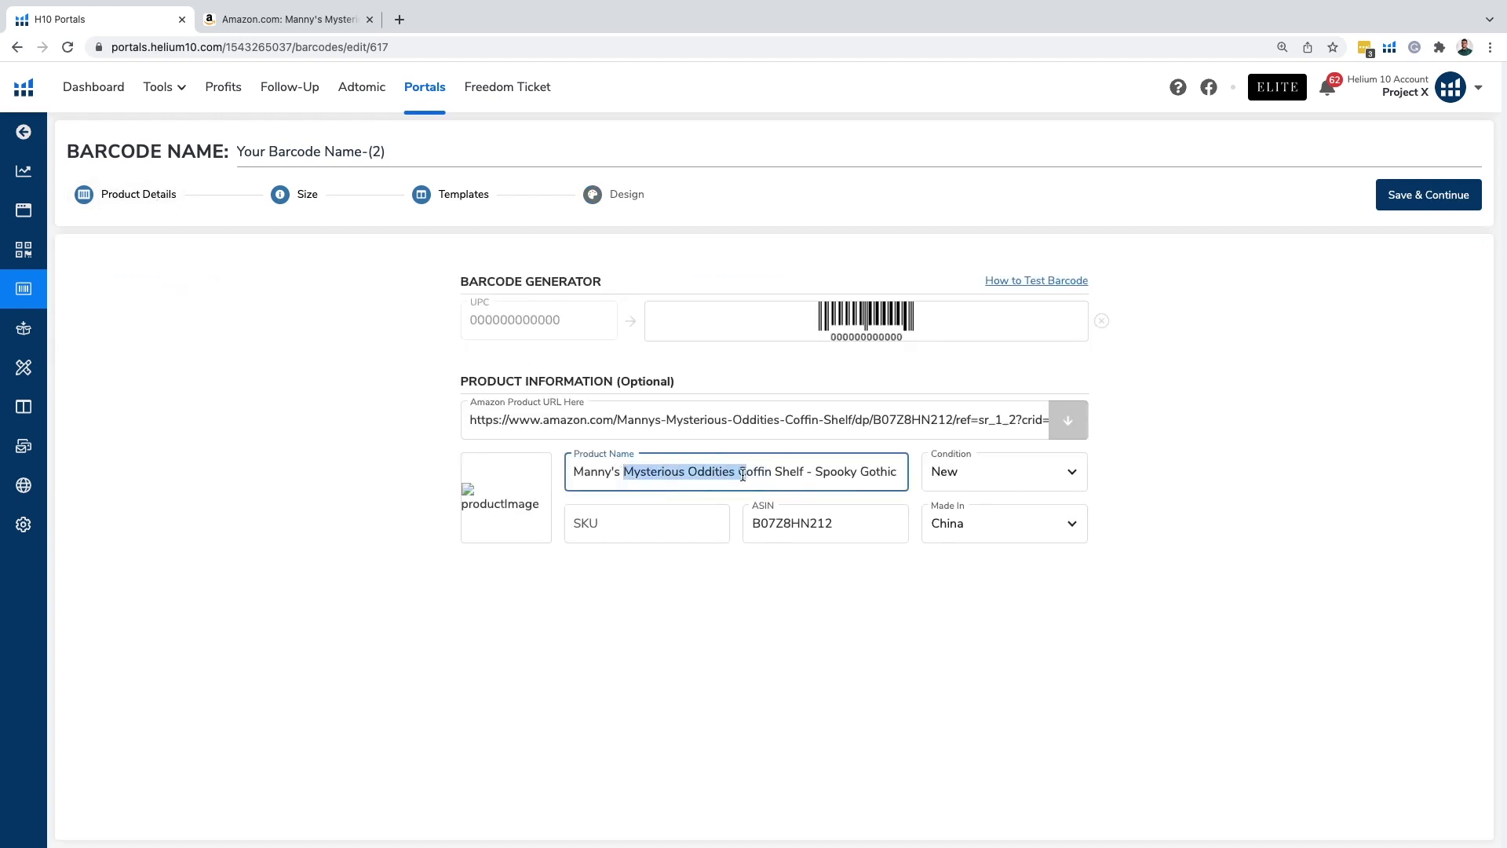
key(BackSpace)
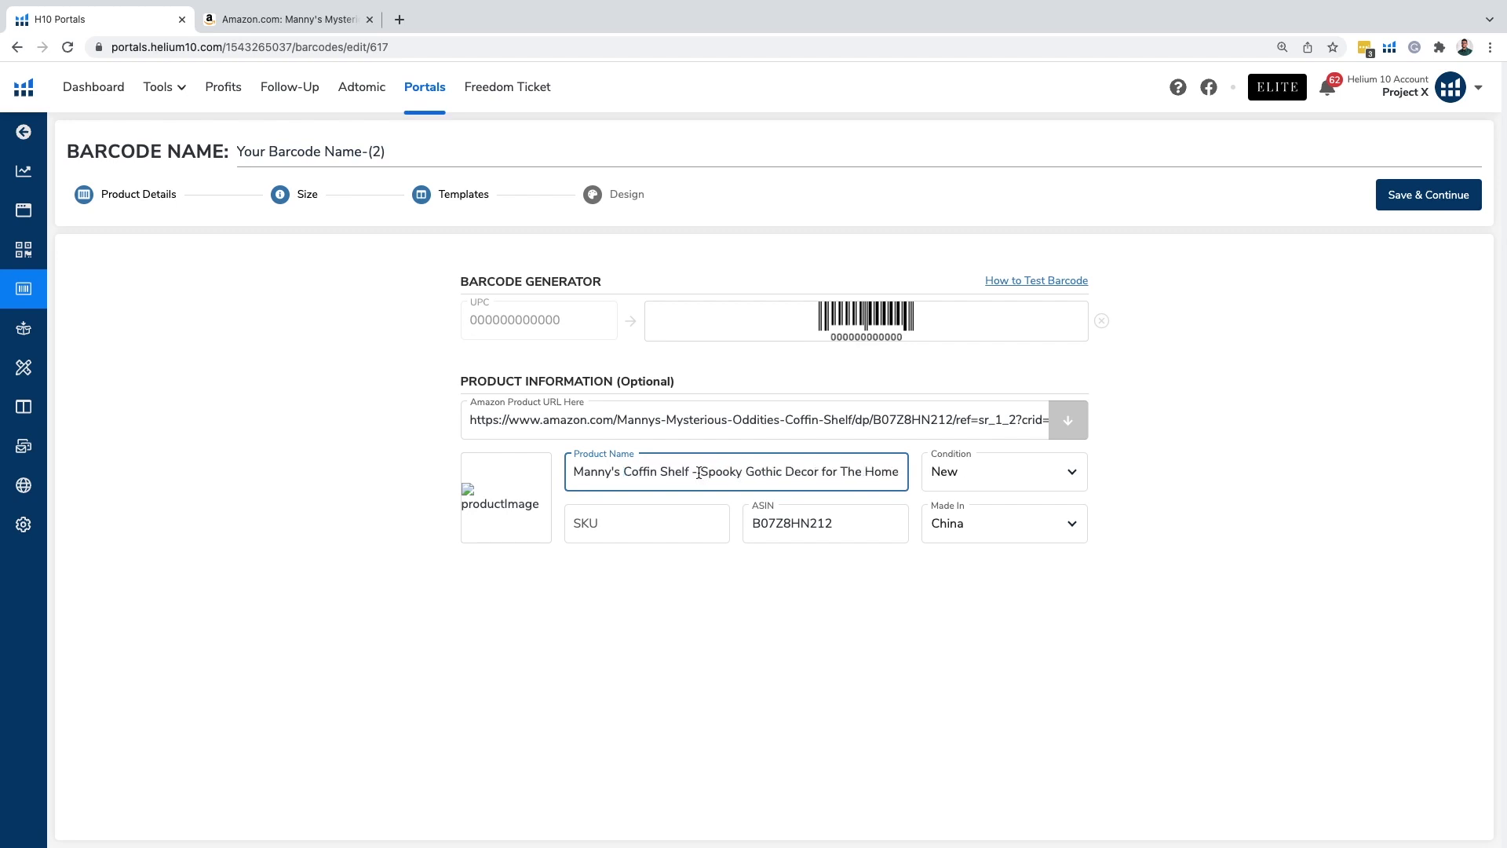
text(Black)
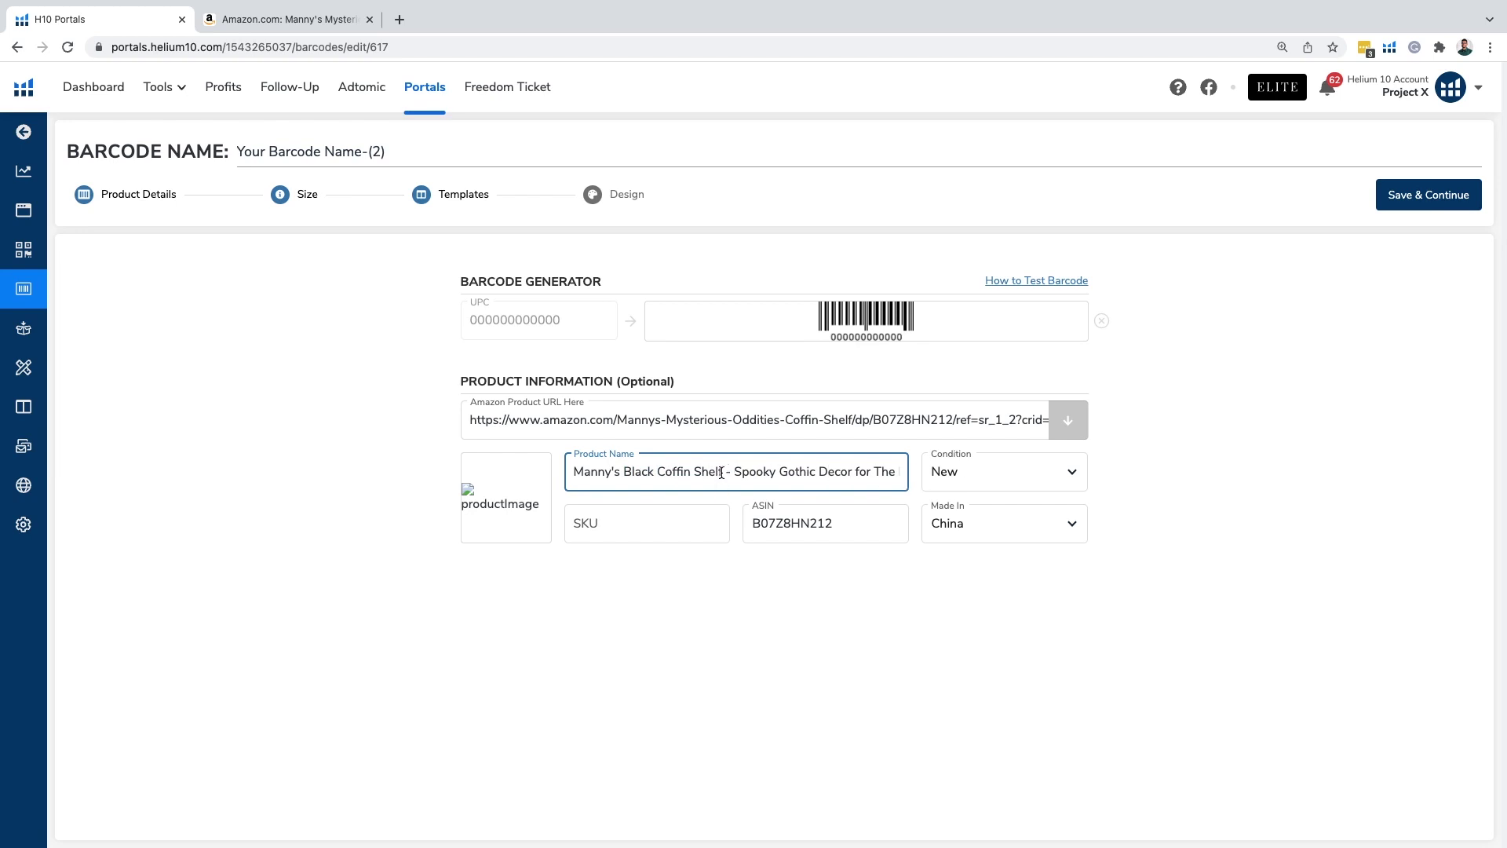
drag(723, 472, 953, 471)
key(BackSpace)
click(1412, 195)
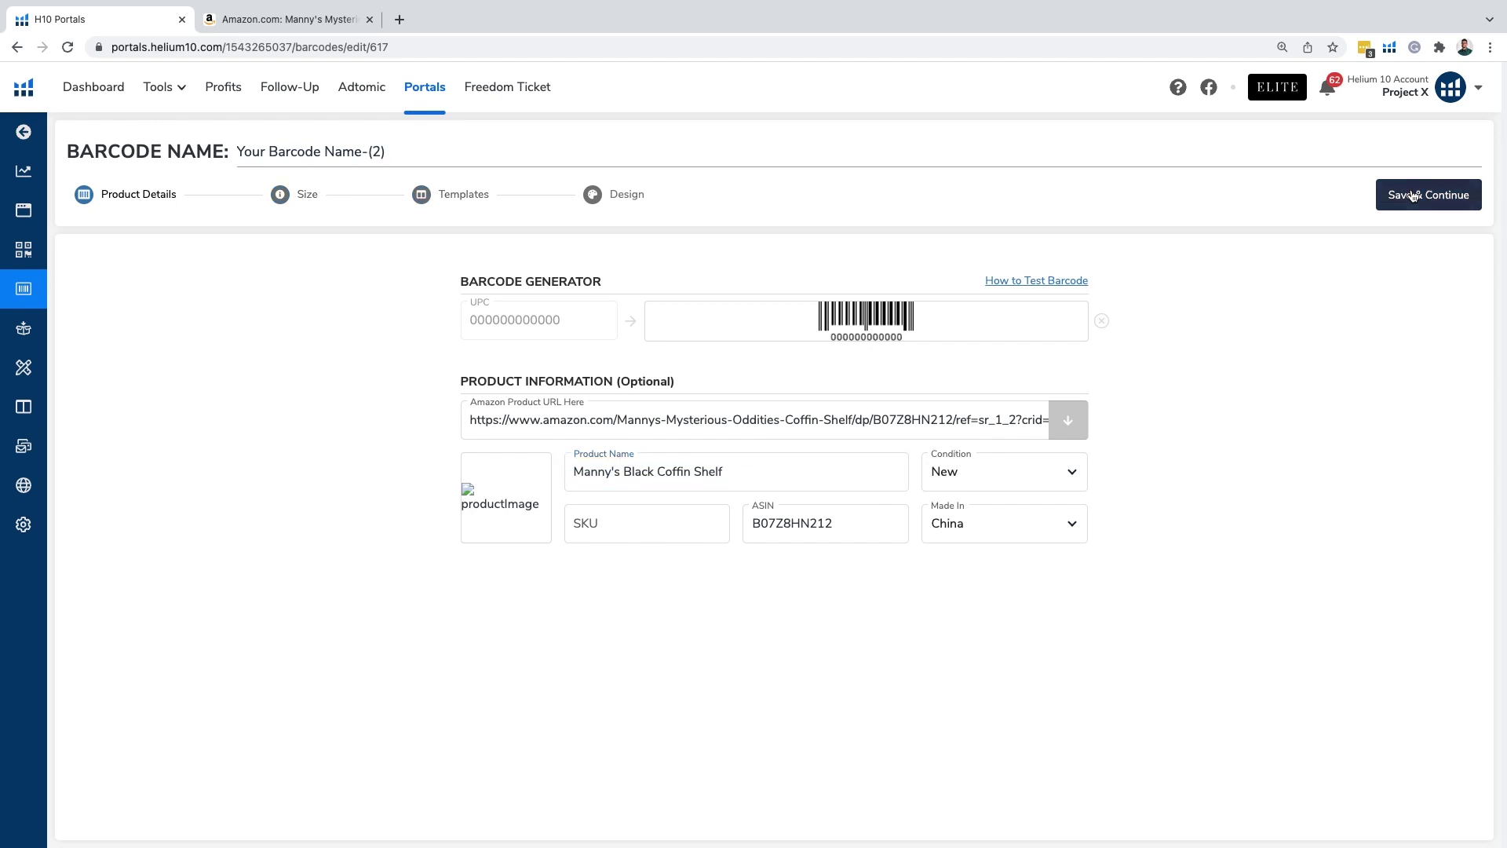
click(1395, 197)
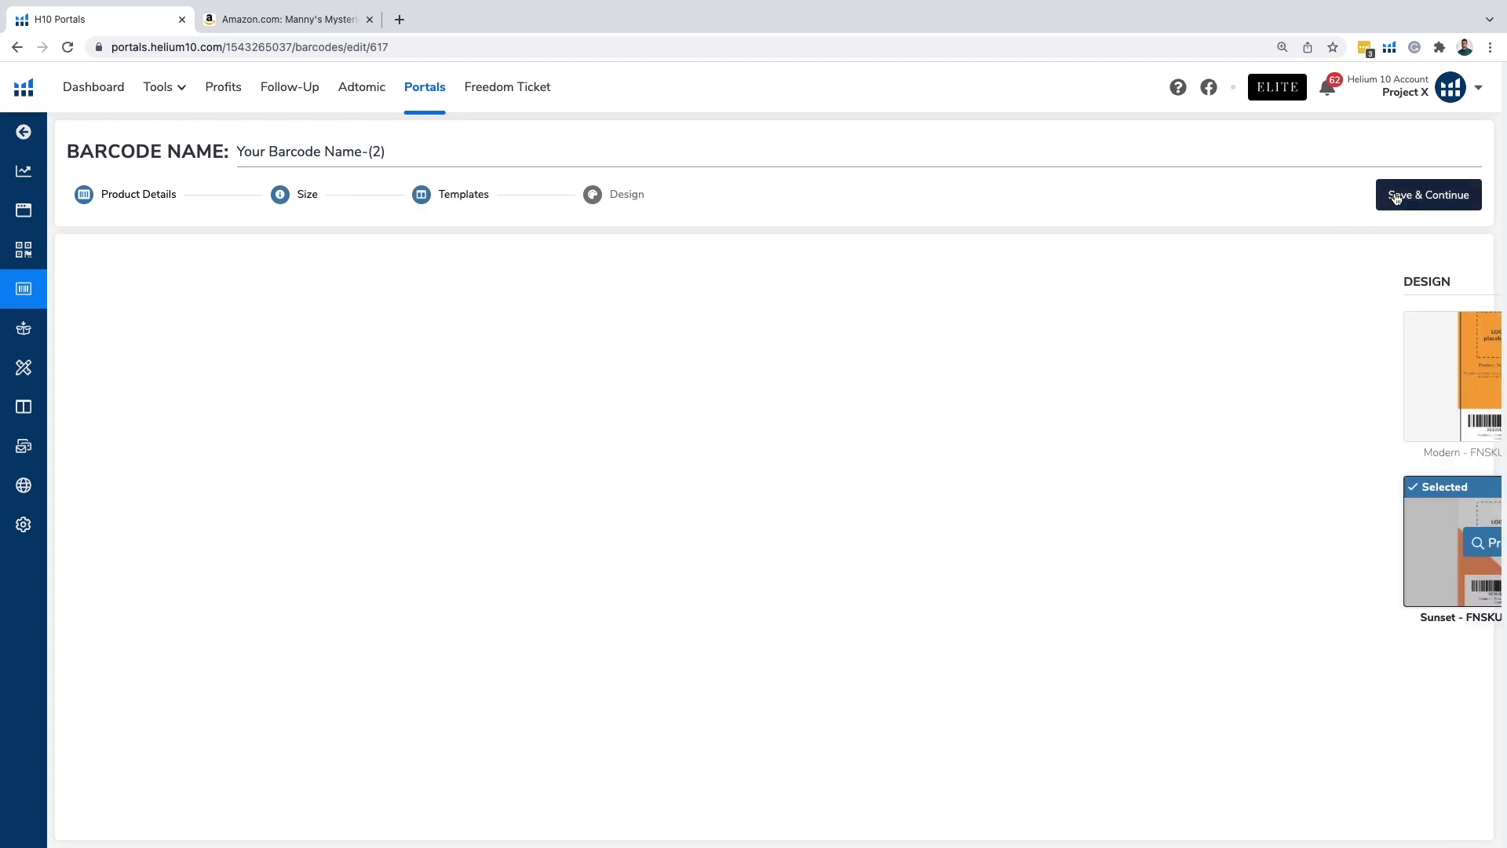
- Select the label artboard and try a light pink background colour
click(1427, 196)
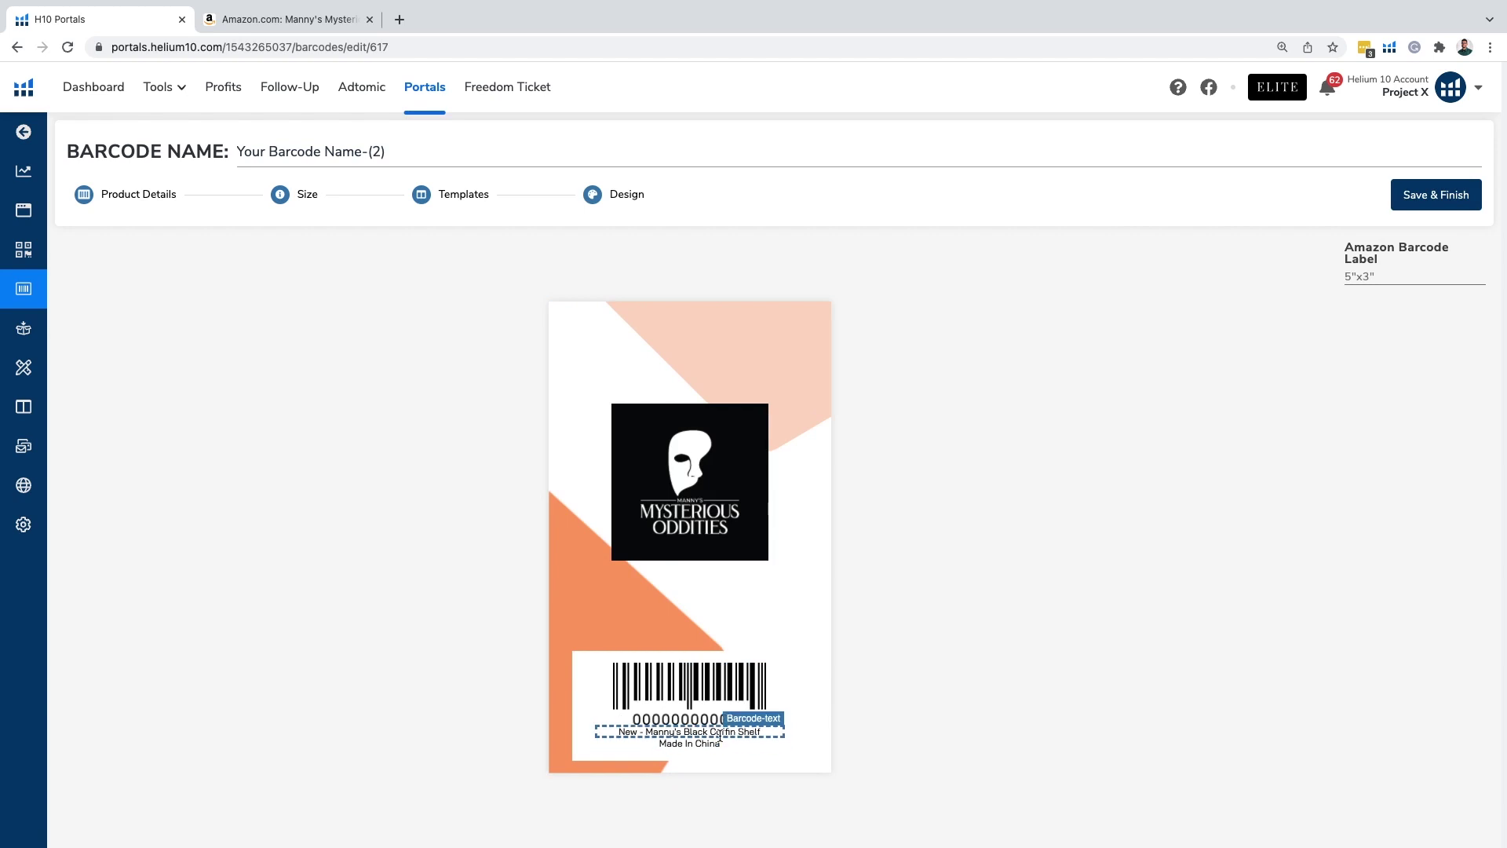
scroll(726, 726, up, 5)
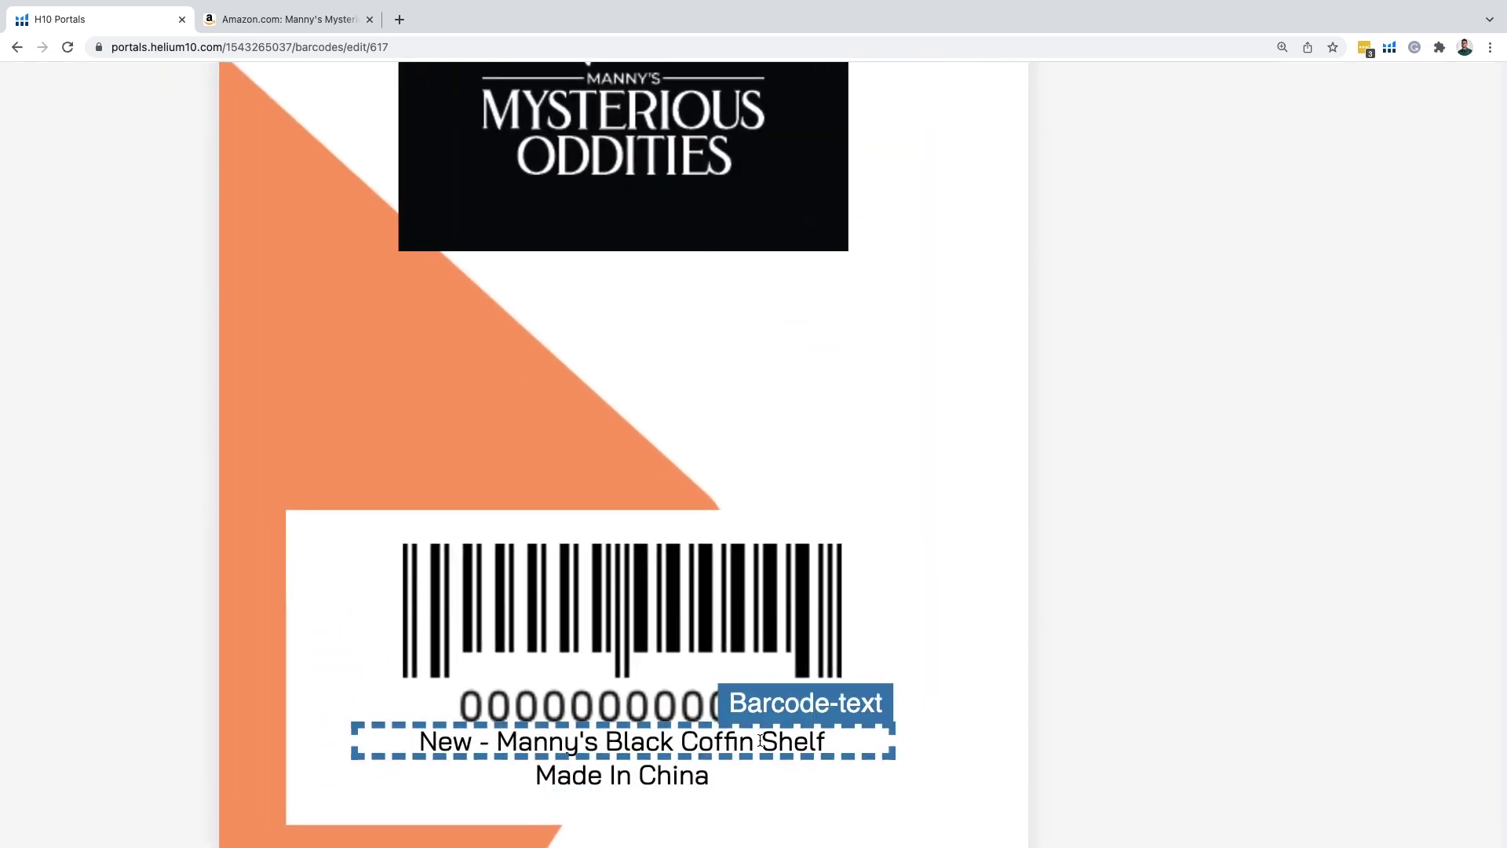
scroll(559, 570, down, 1)
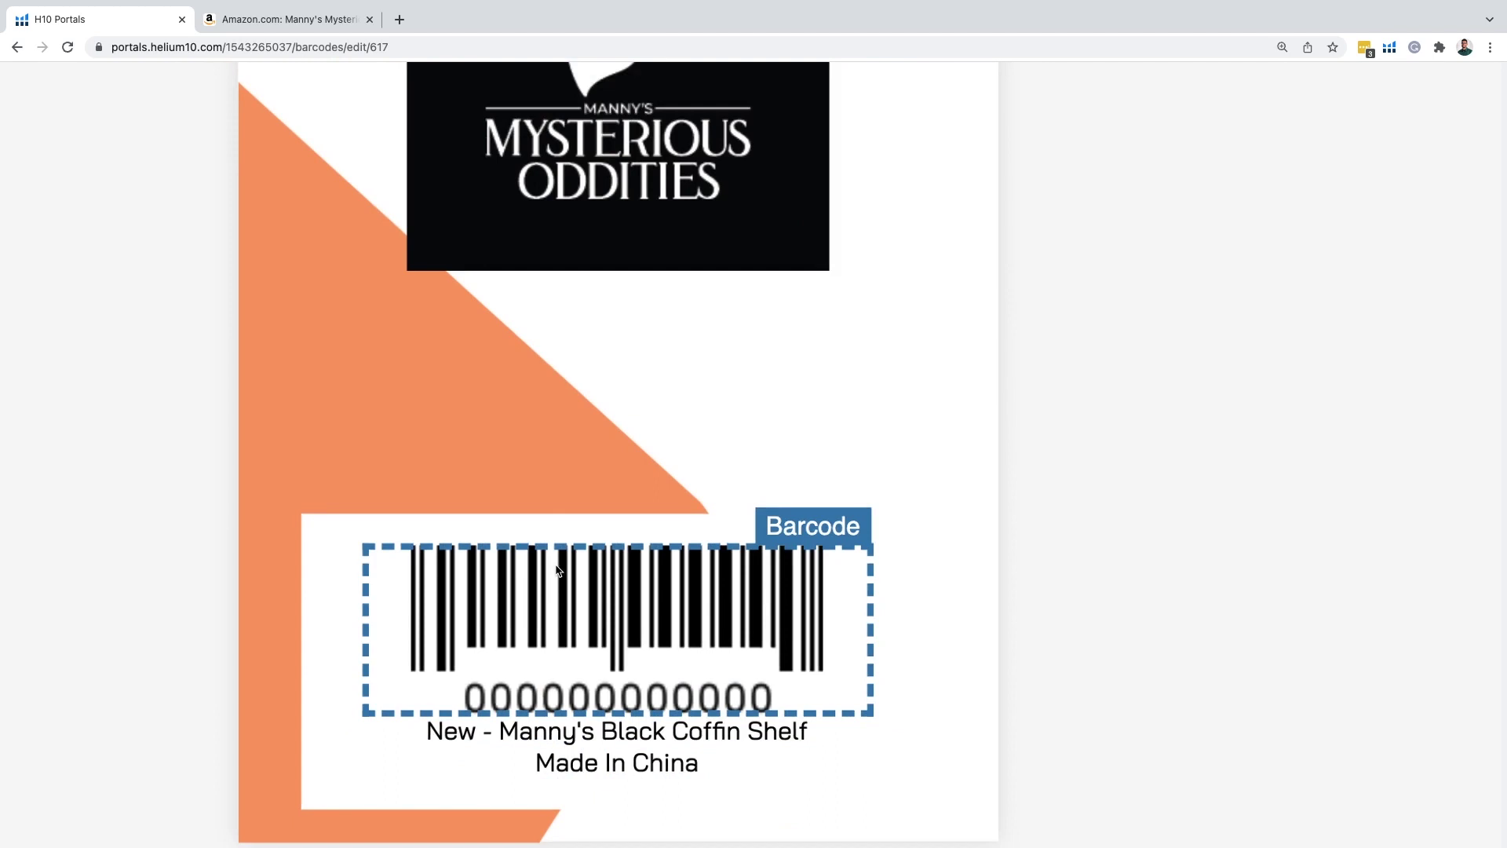
scroll(558, 571, down, 4)
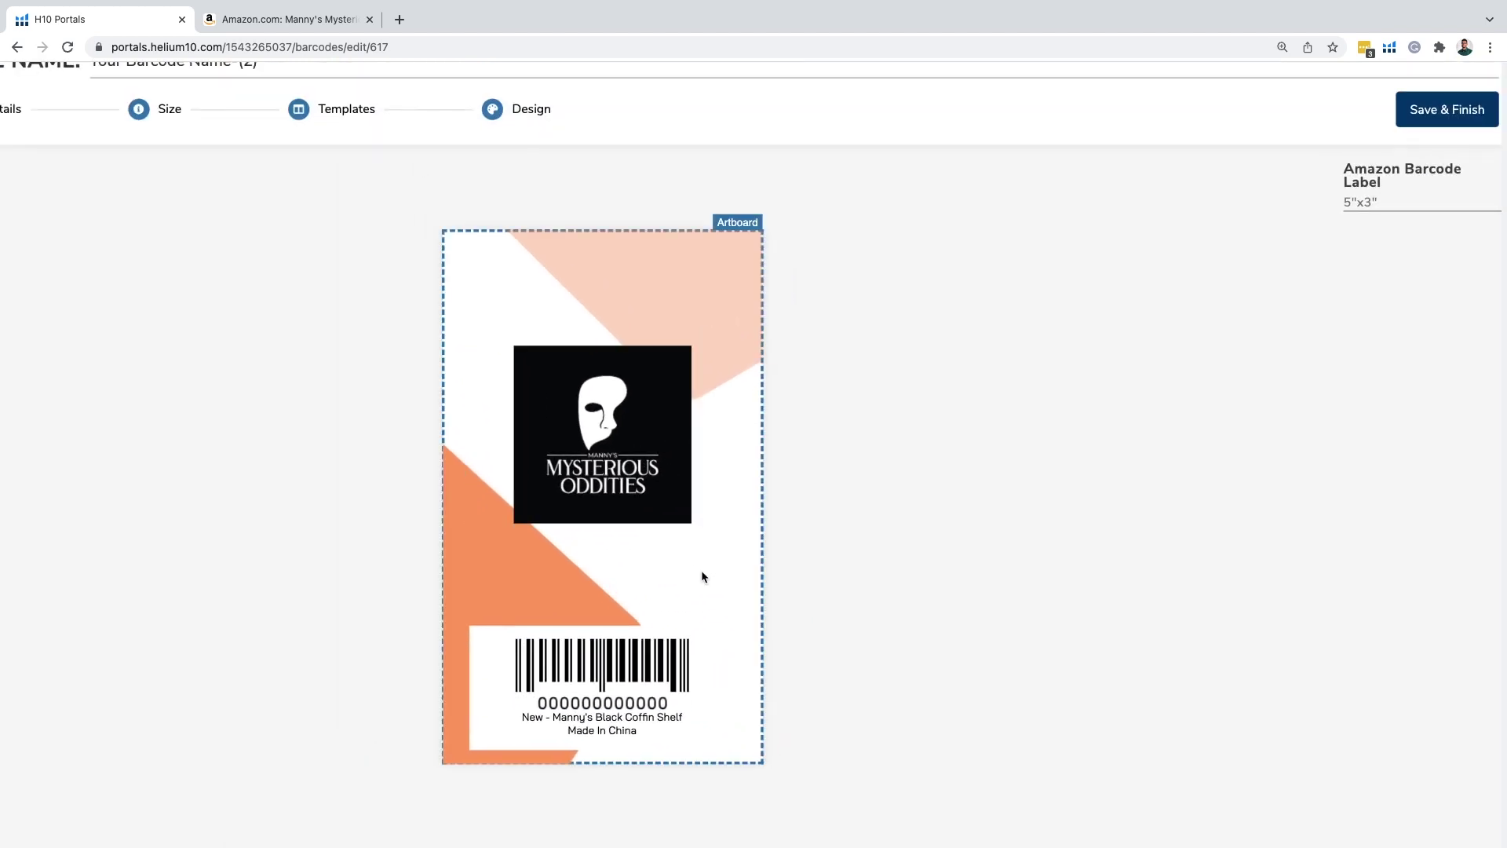
click(703, 577)
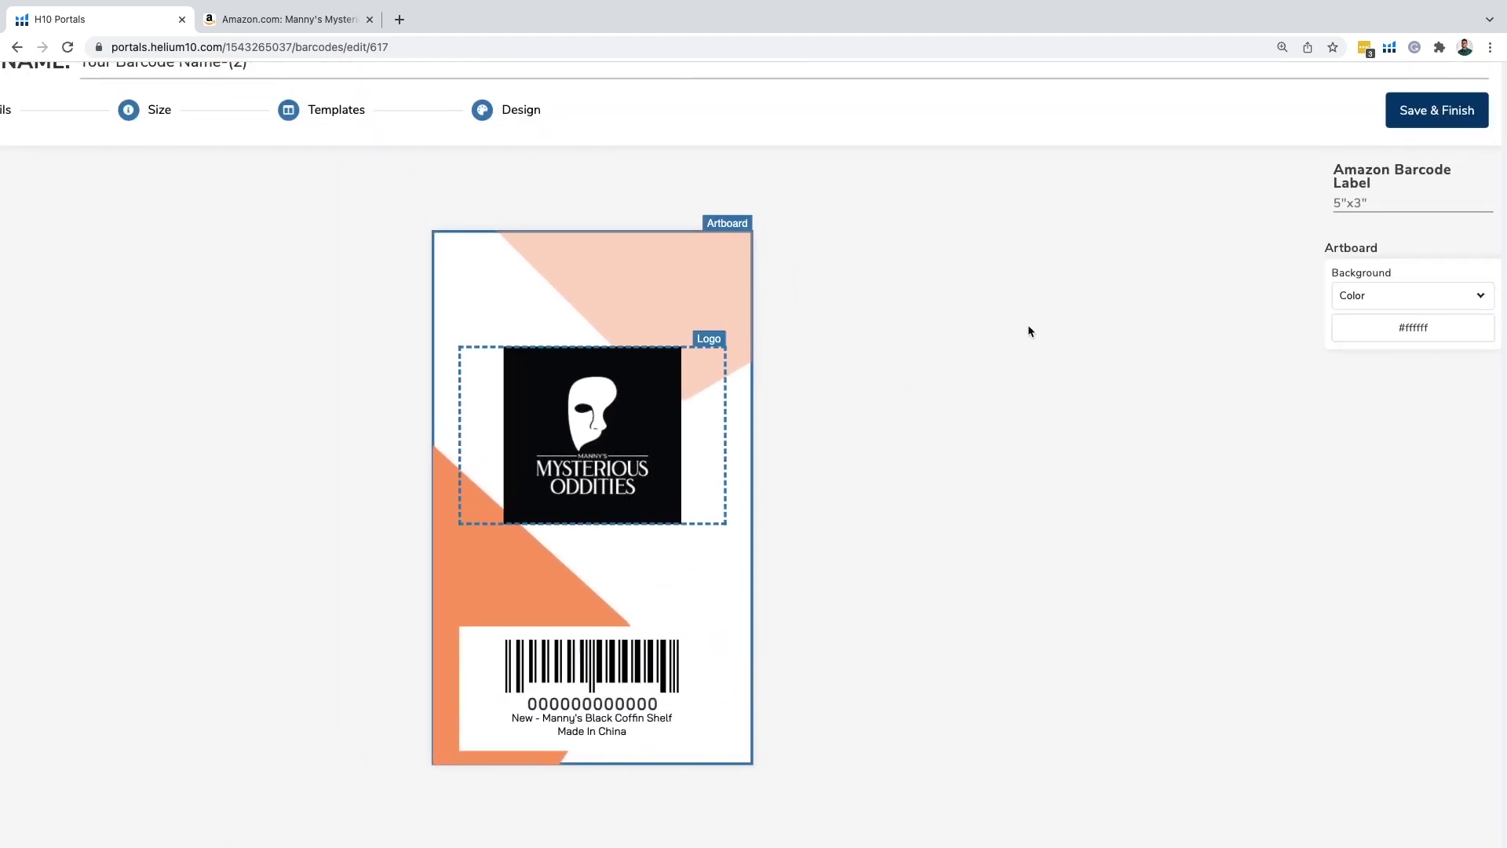
key(super+minus)
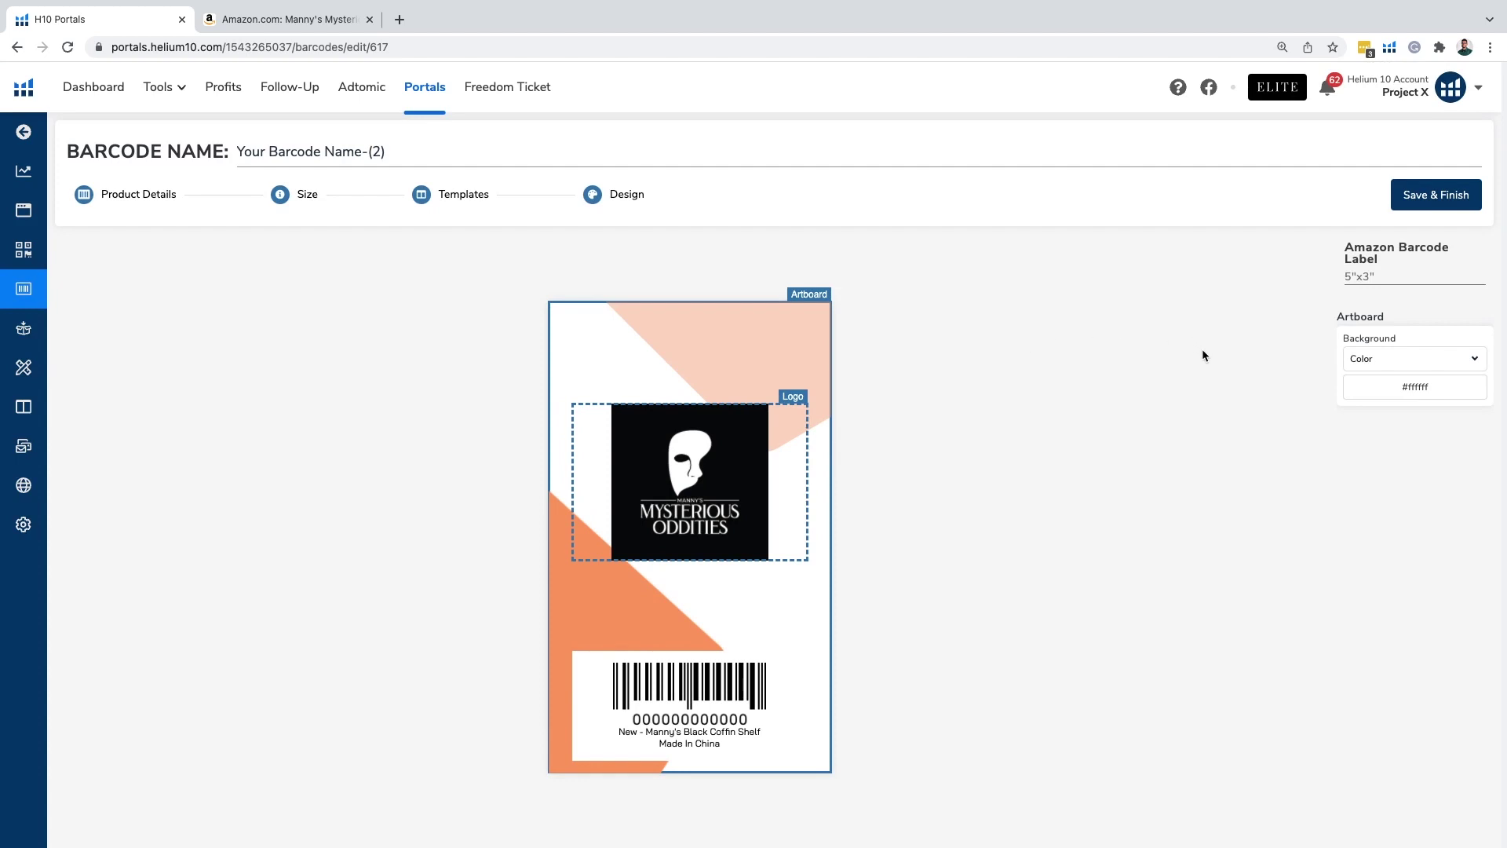
click(1460, 387)
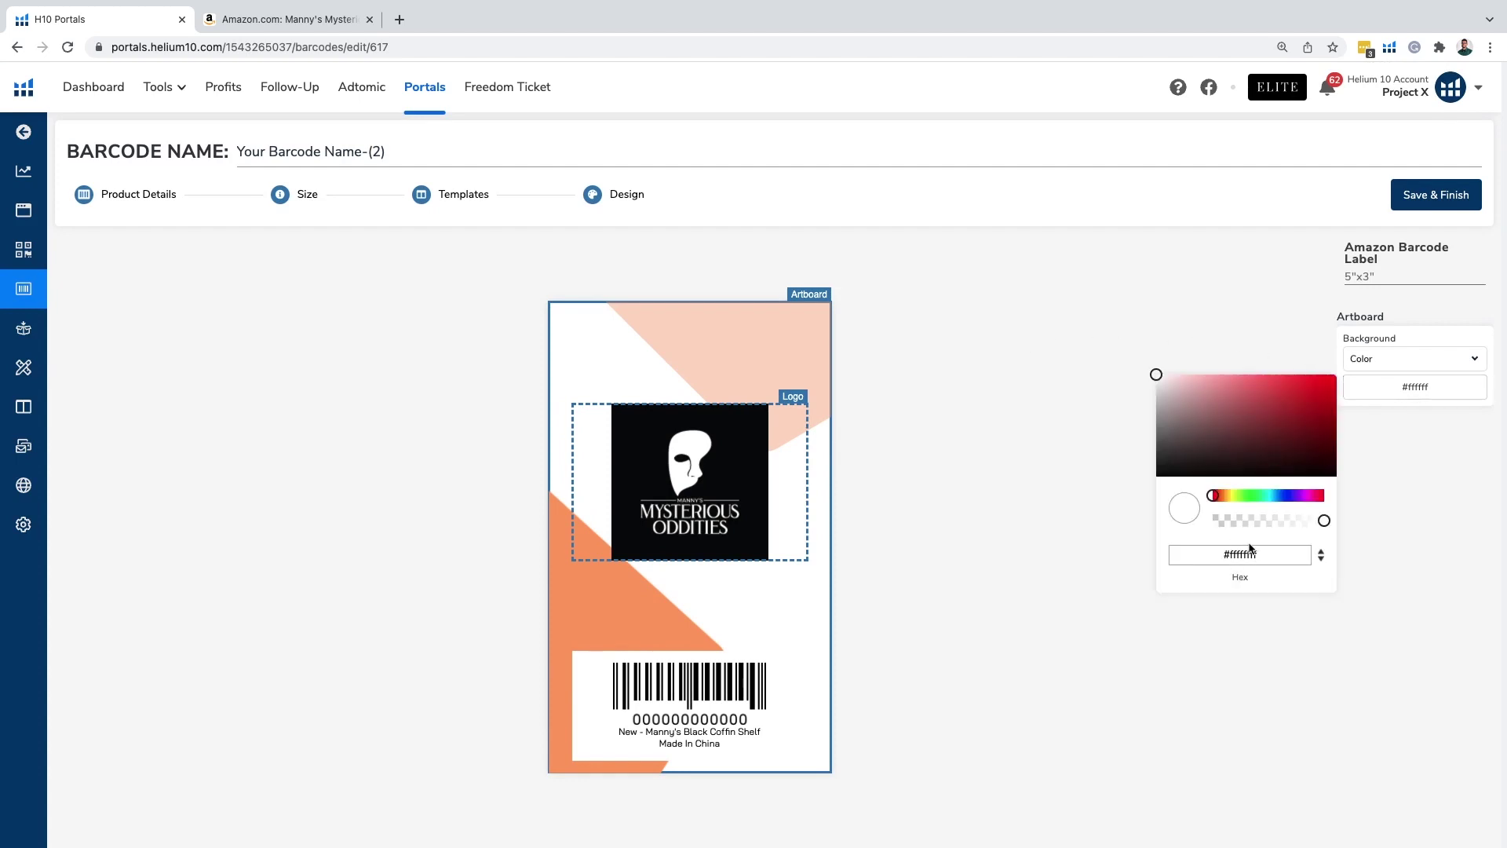
drag(1238, 414, 1231, 375)
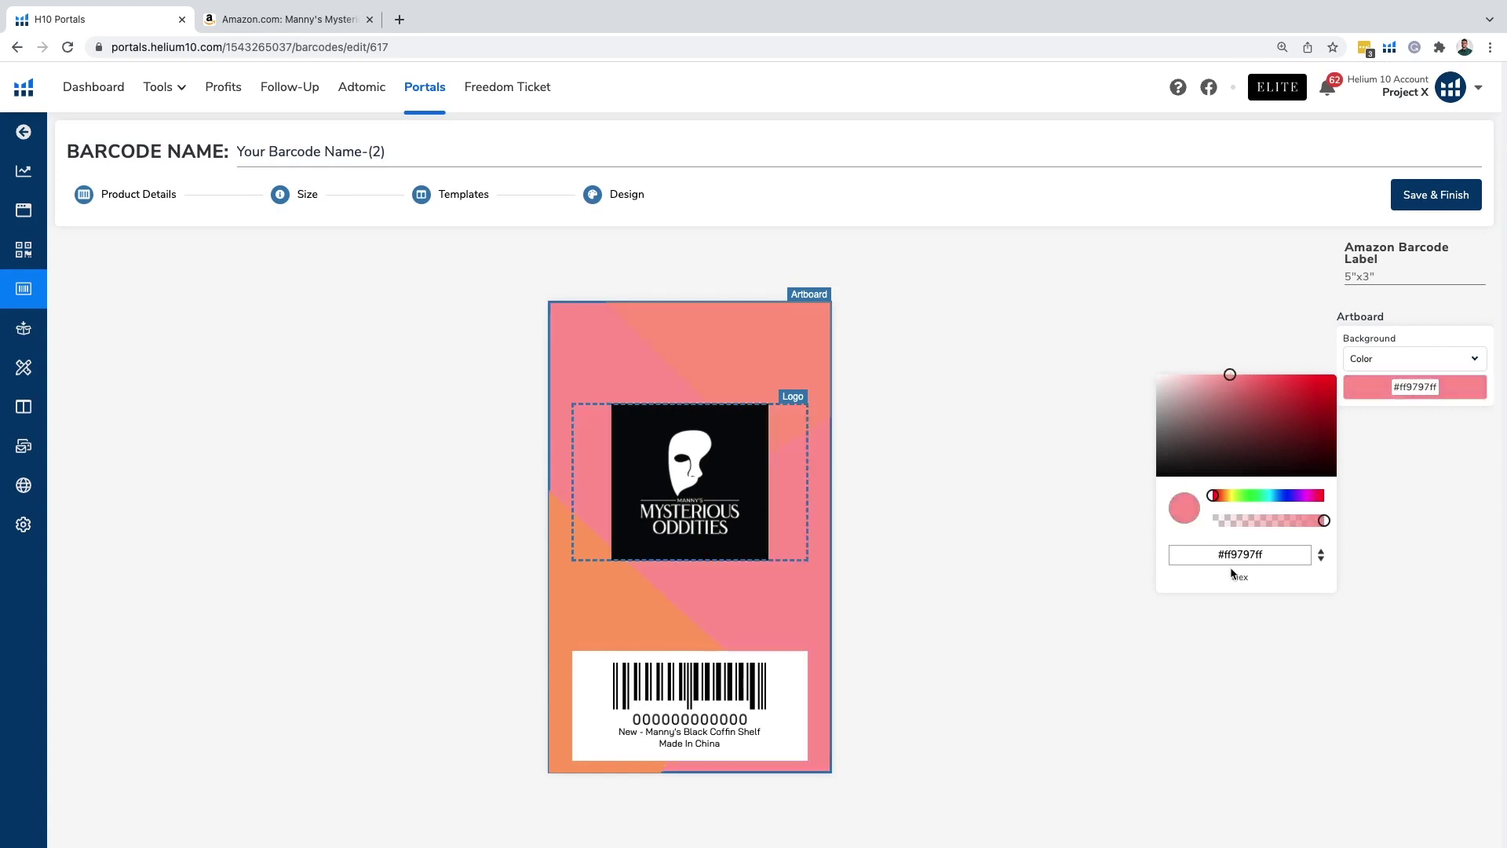
drag(1229, 555, 1275, 522)
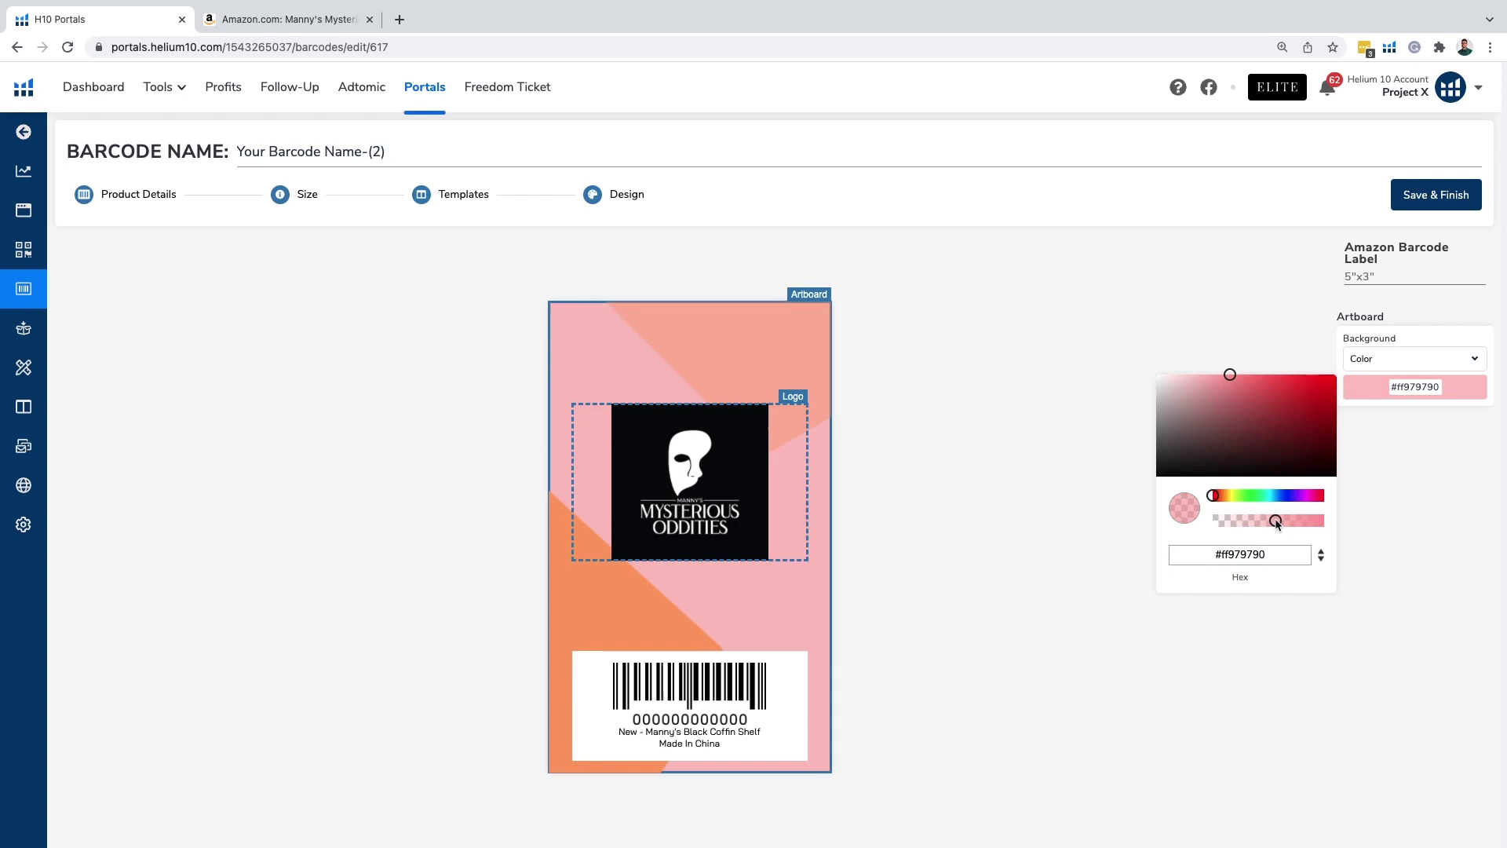
- Switch the background to a vertical gradient
click(1379, 388)
click(1377, 359)
click(1370, 391)
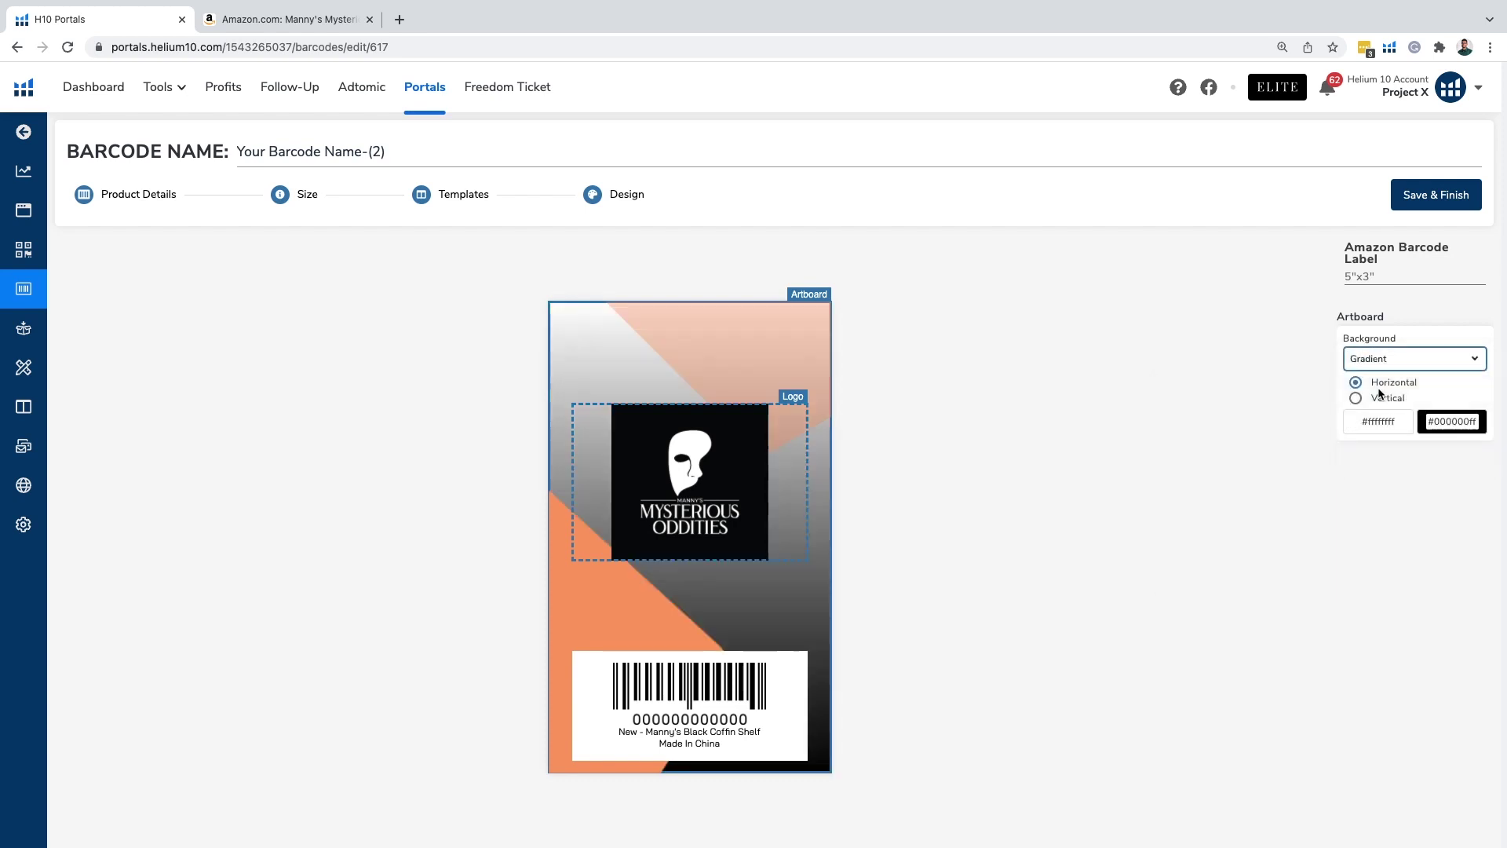
click(1371, 352)
click(1344, 361)
click(1353, 398)
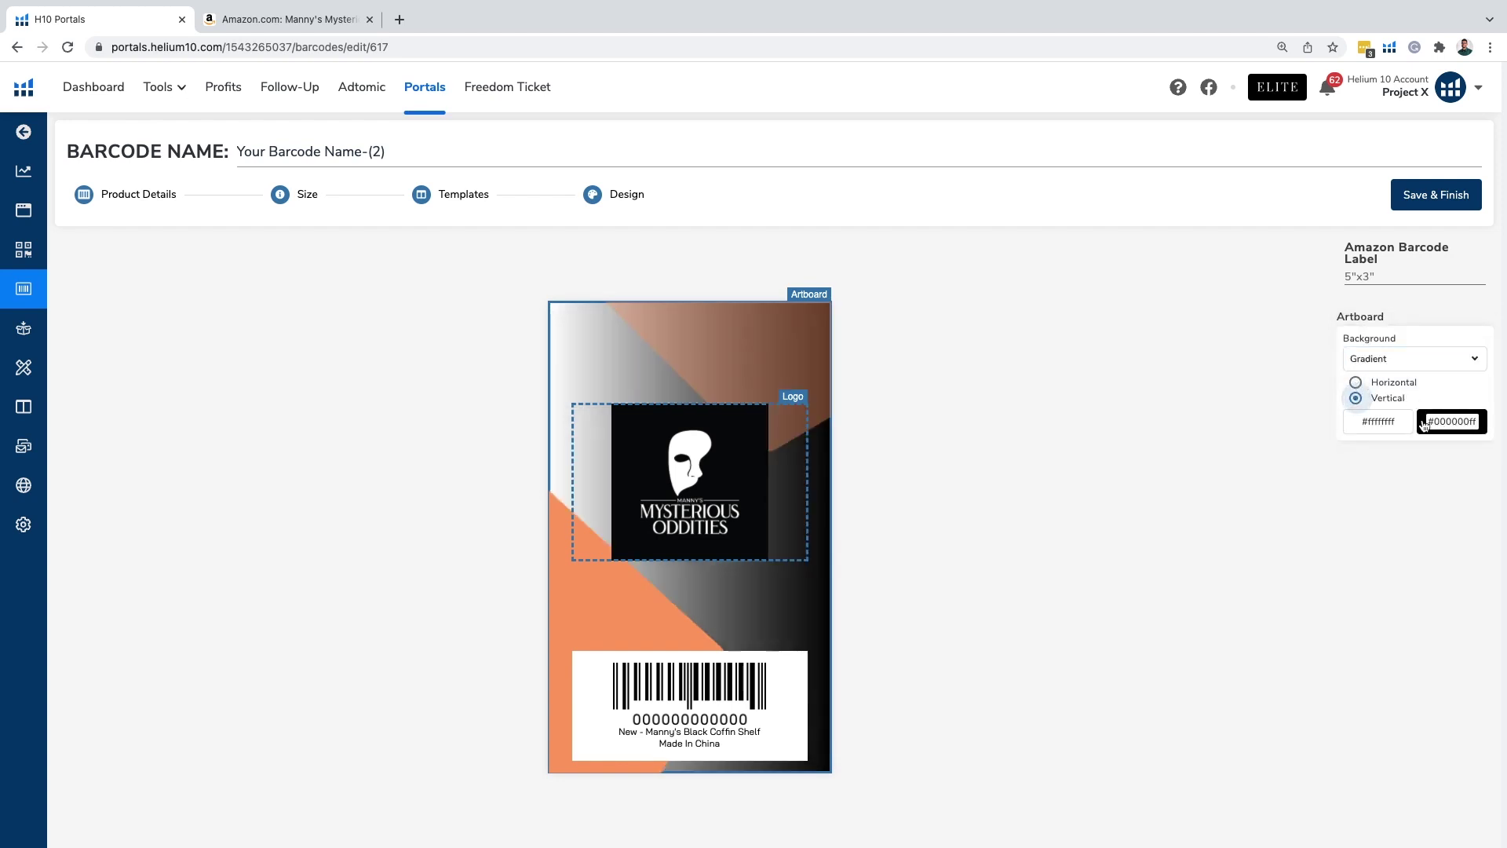
click(1428, 358)
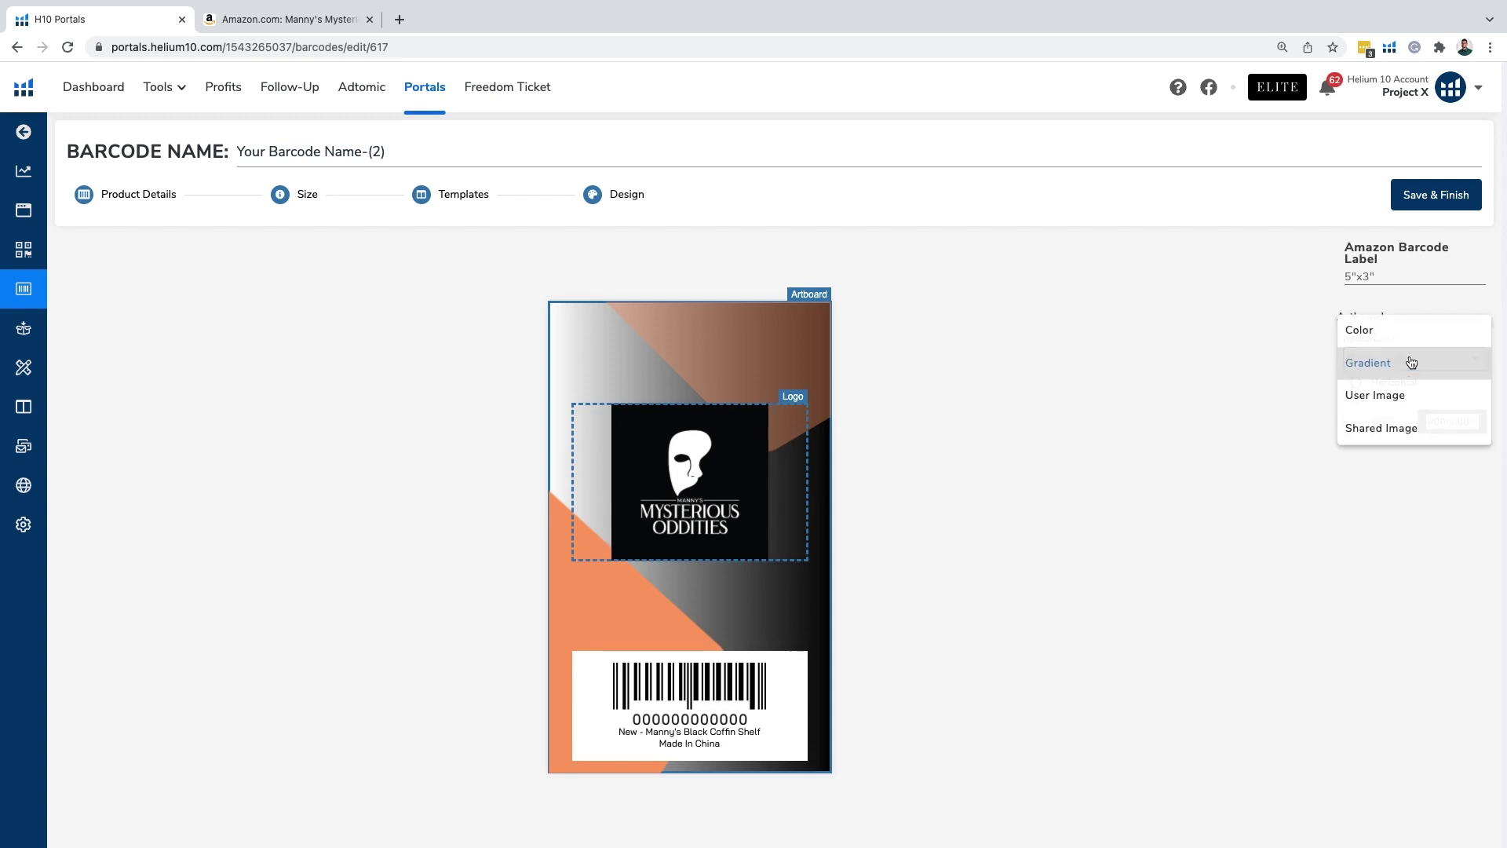
- Set the background type to a product image after checking the Amazon photos
click(1386, 401)
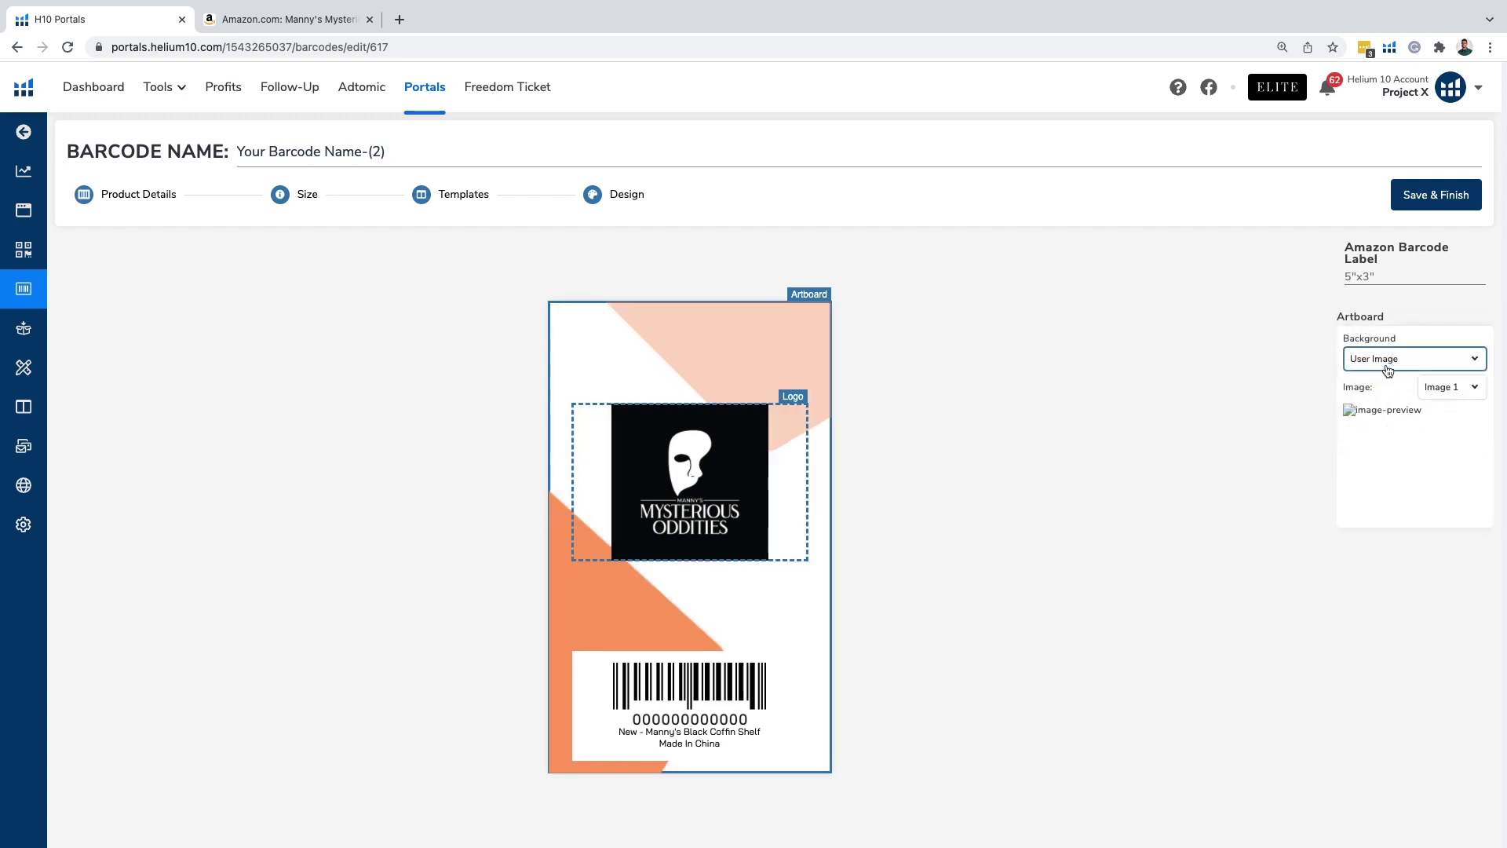
click(1388, 365)
click(1403, 360)
click(1455, 389)
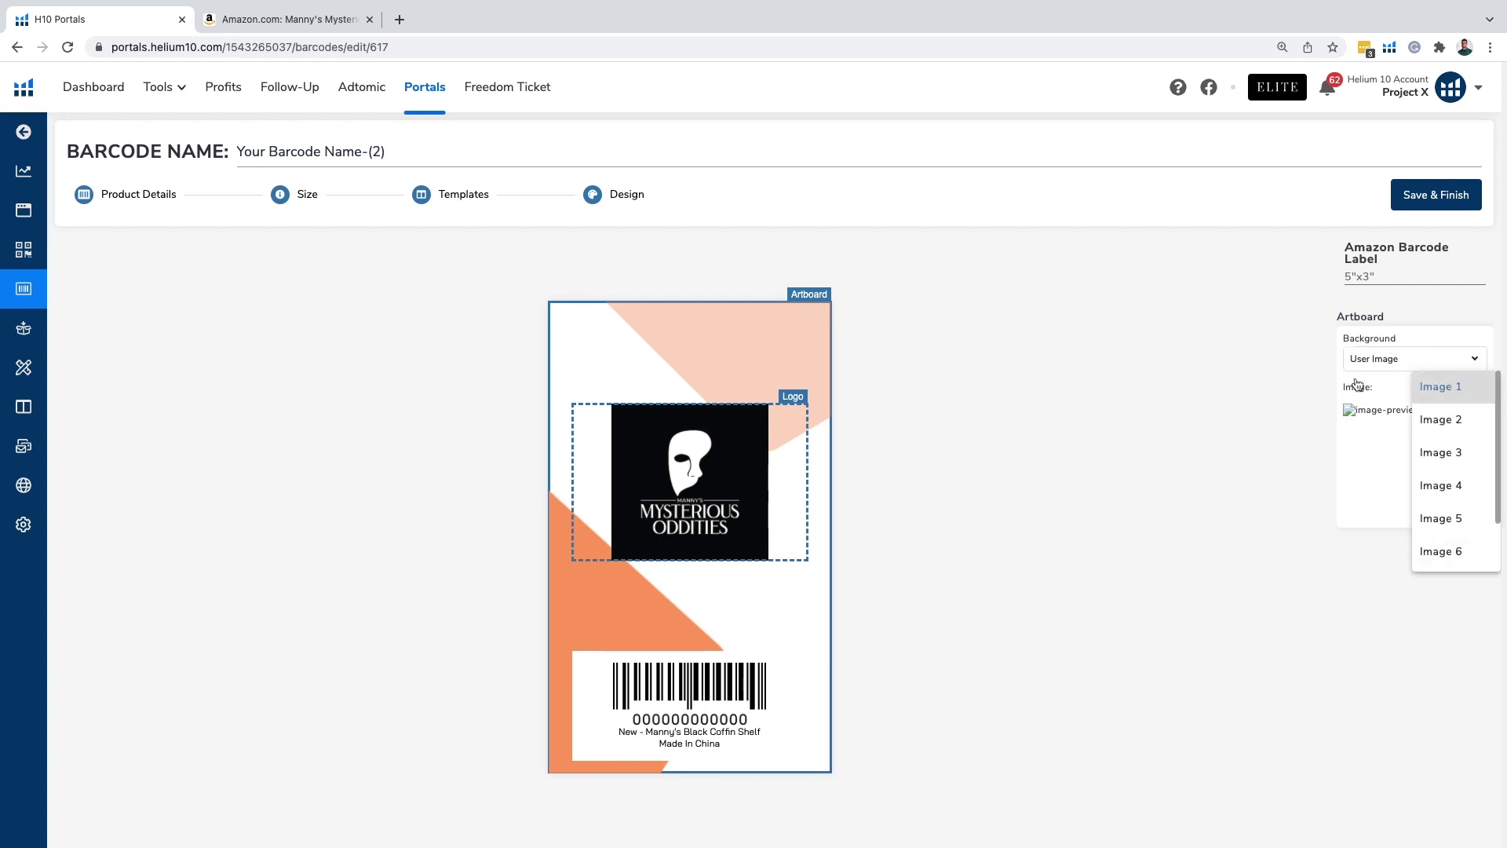
click(286, 18)
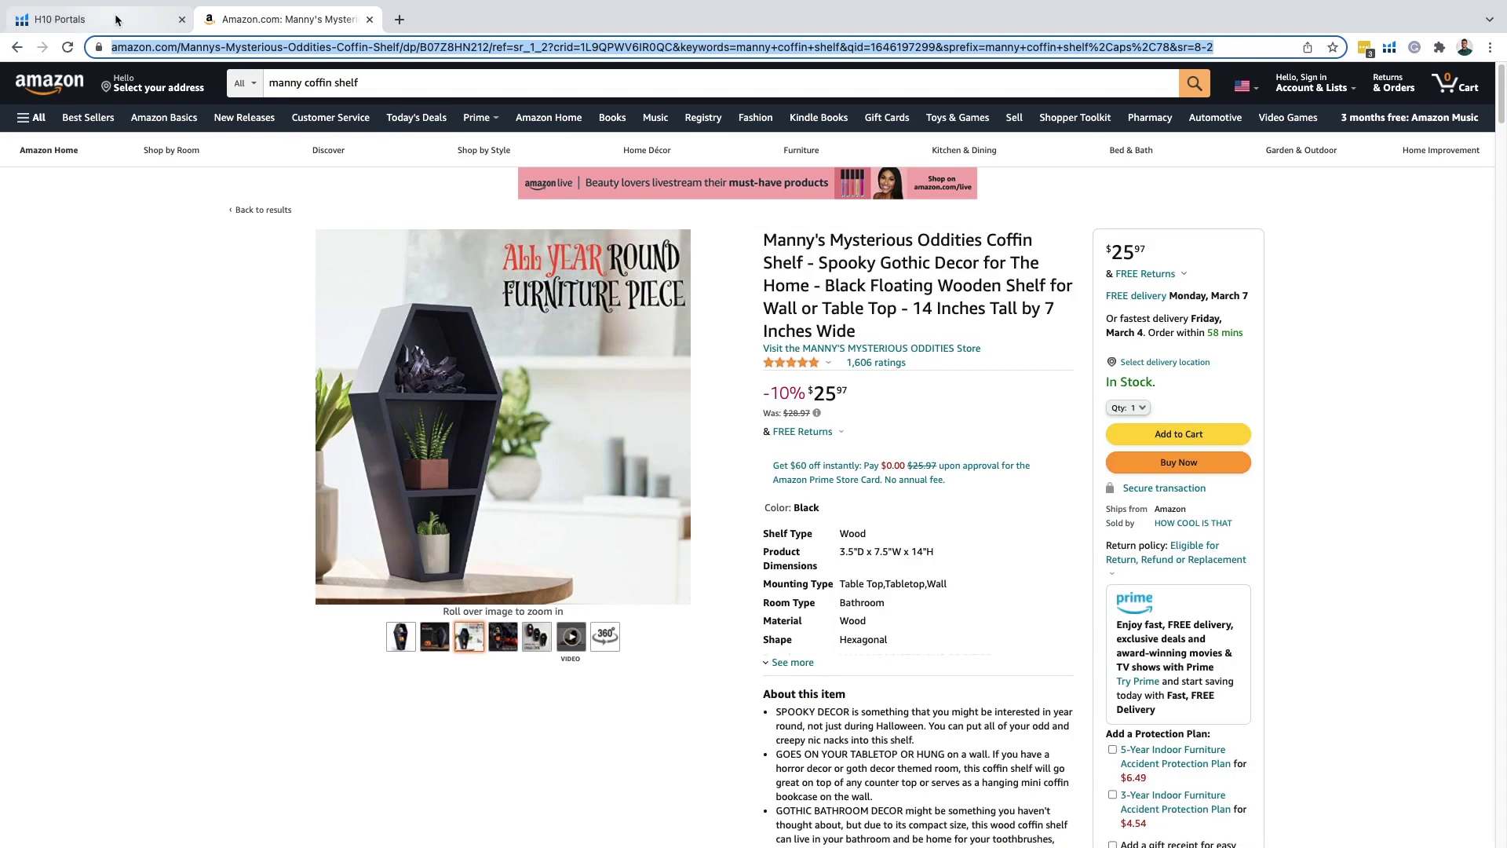
click(117, 20)
- Try product Image 3 as the background, then switch to Image 1
click(1453, 387)
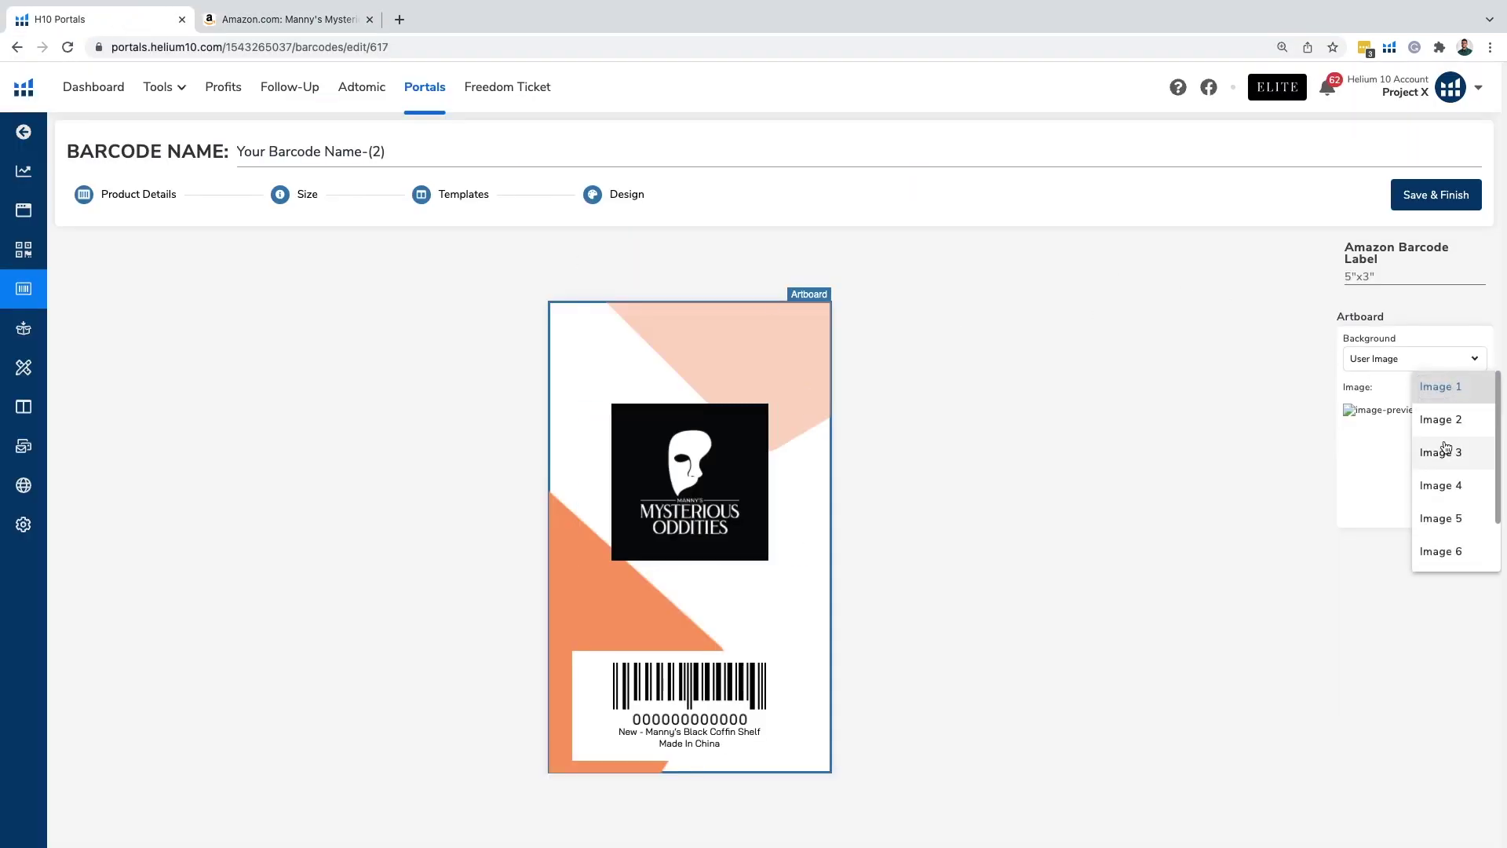
click(1445, 448)
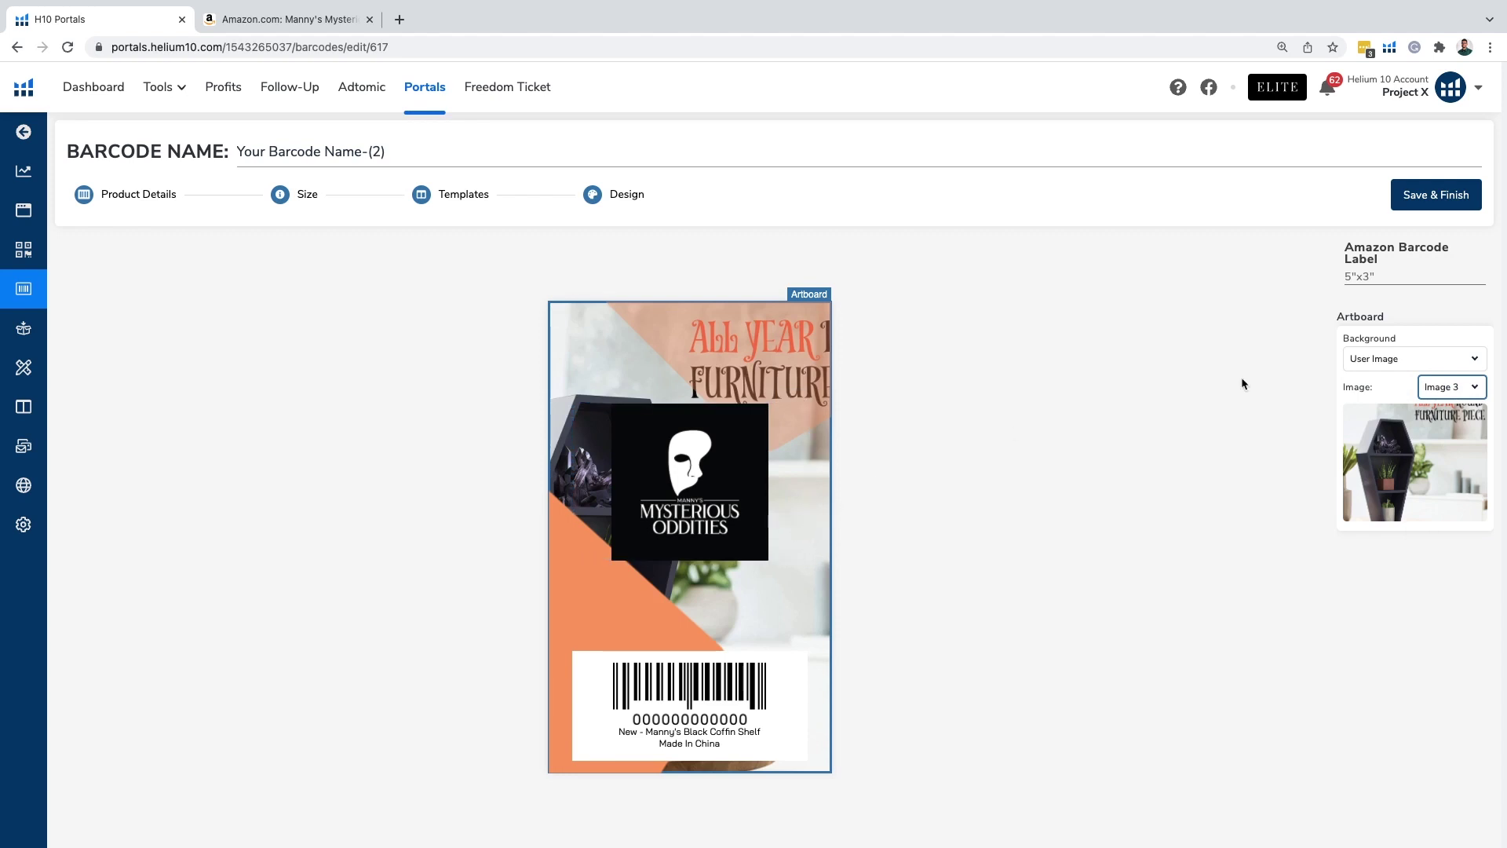
click(1456, 393)
click(1446, 326)
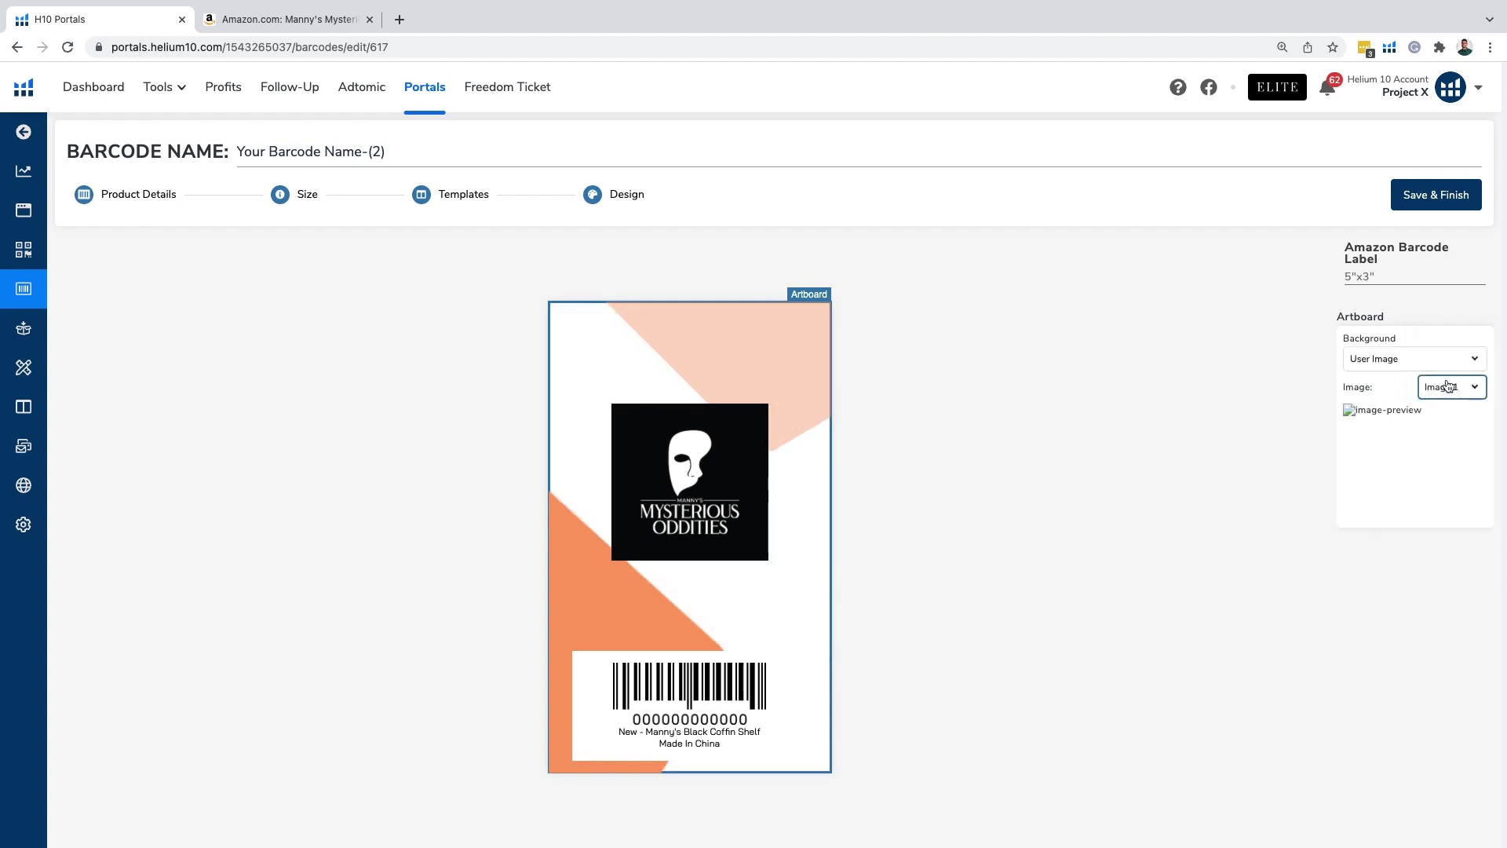
click(1462, 359)
- Preview the lamp Shared Image 5 and then the marble Image 7 as the label background
click(1389, 402)
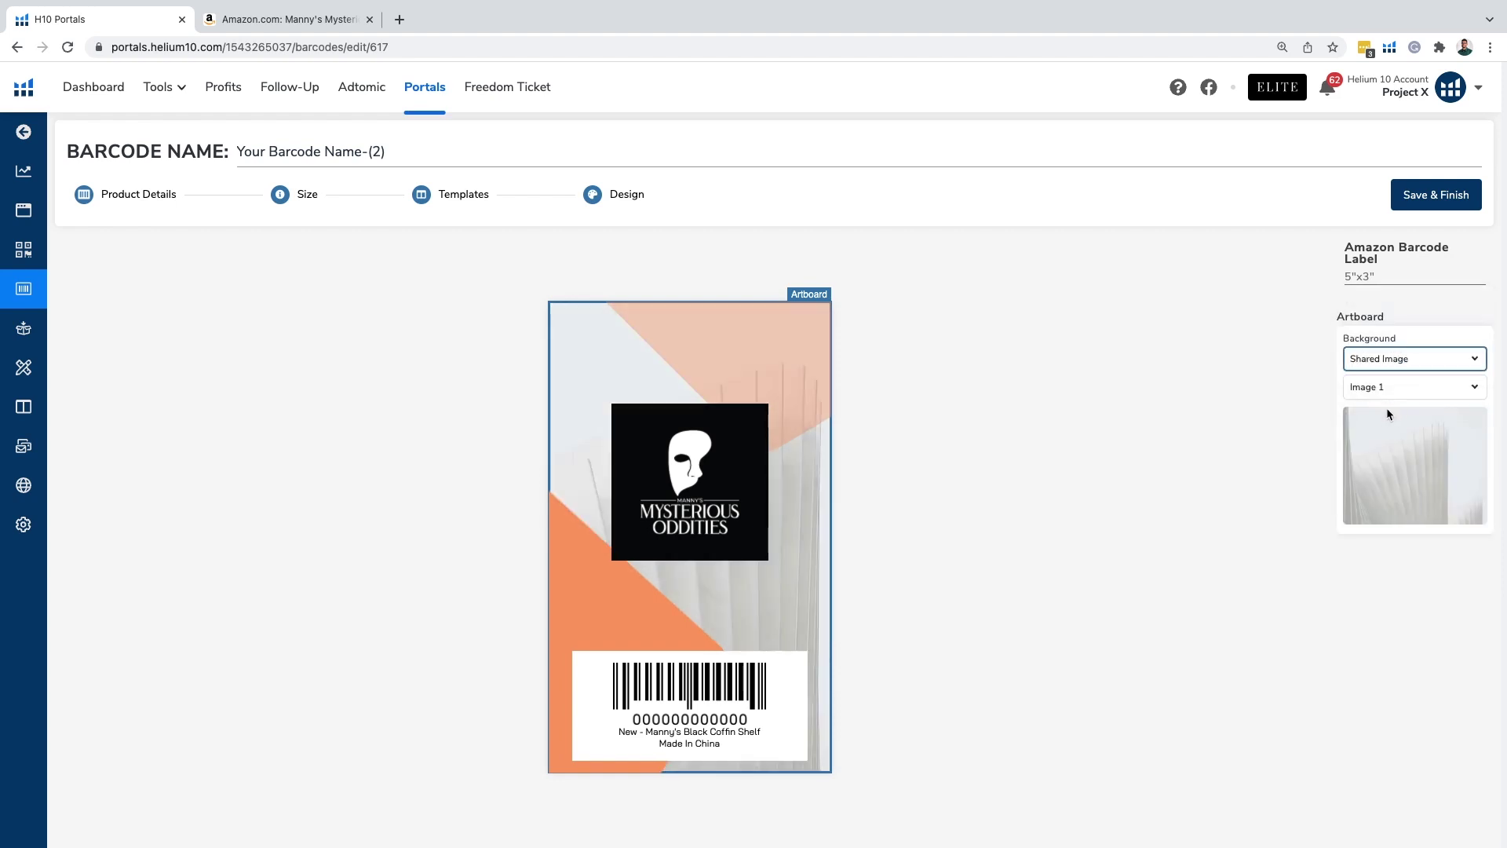
click(1422, 388)
click(1385, 513)
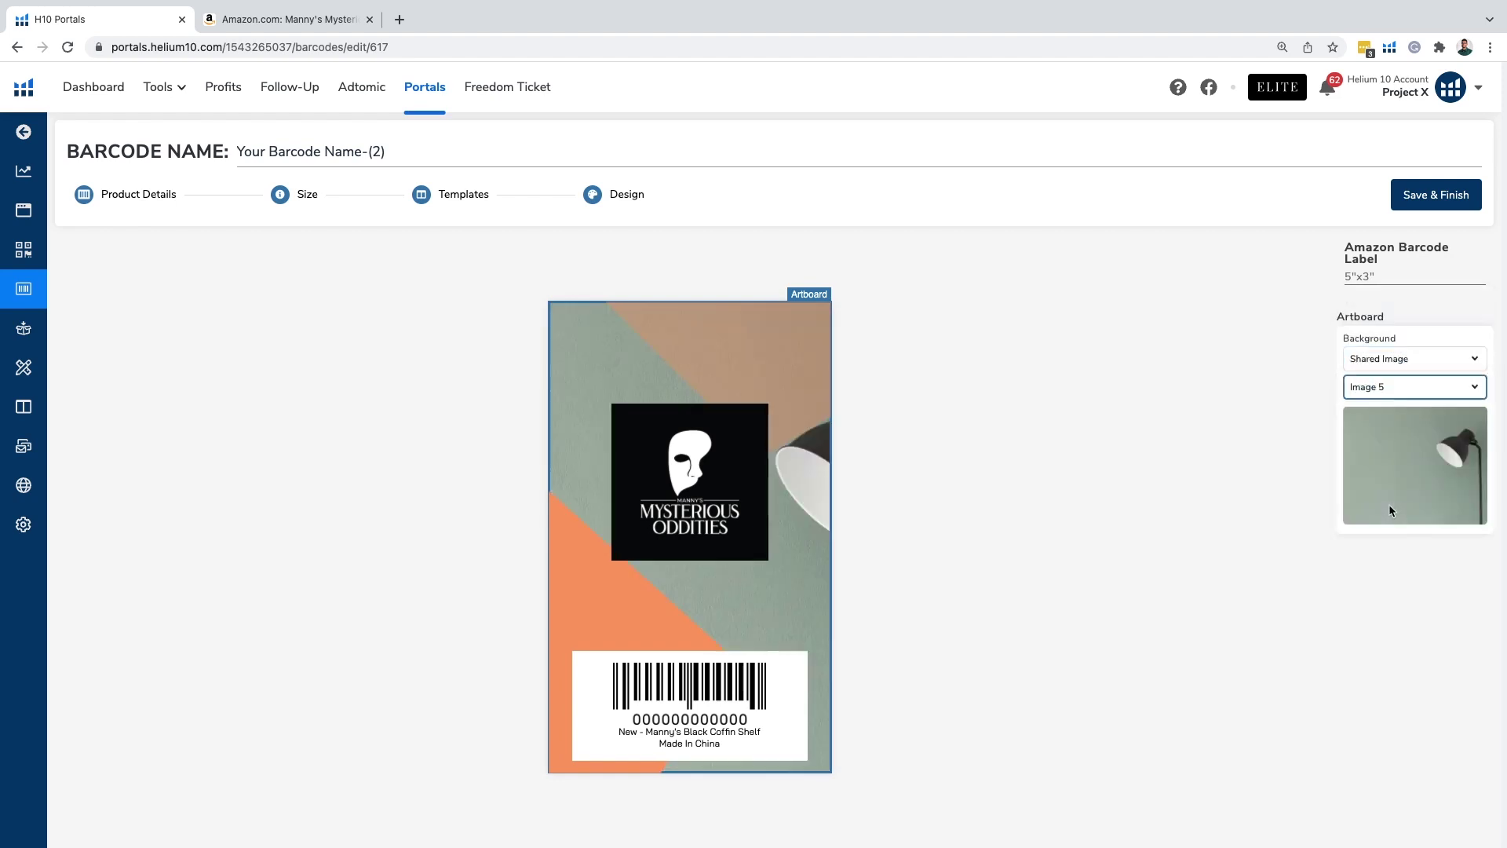
click(1413, 394)
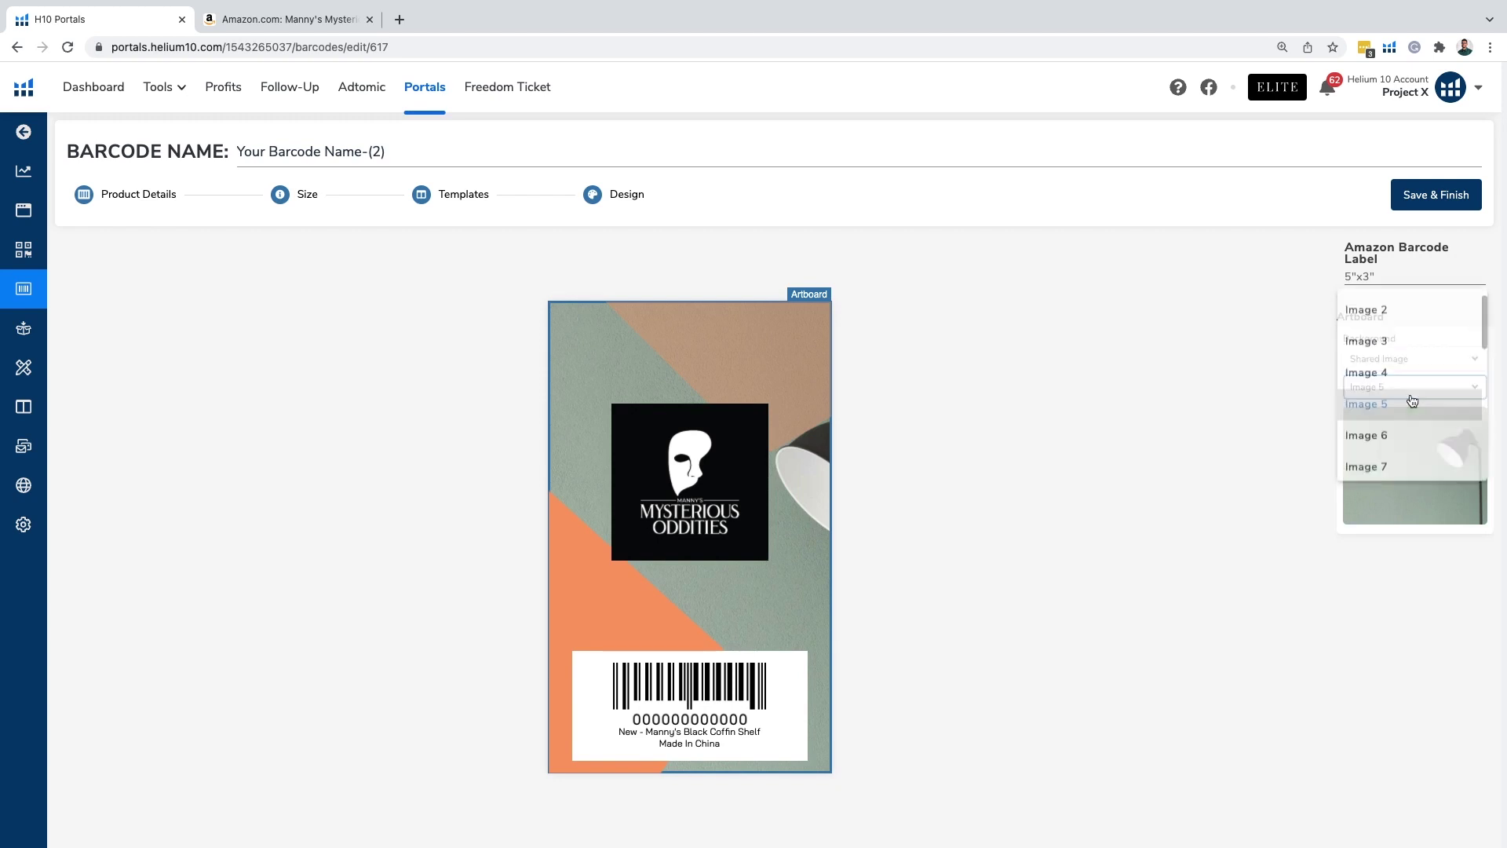
click(1401, 469)
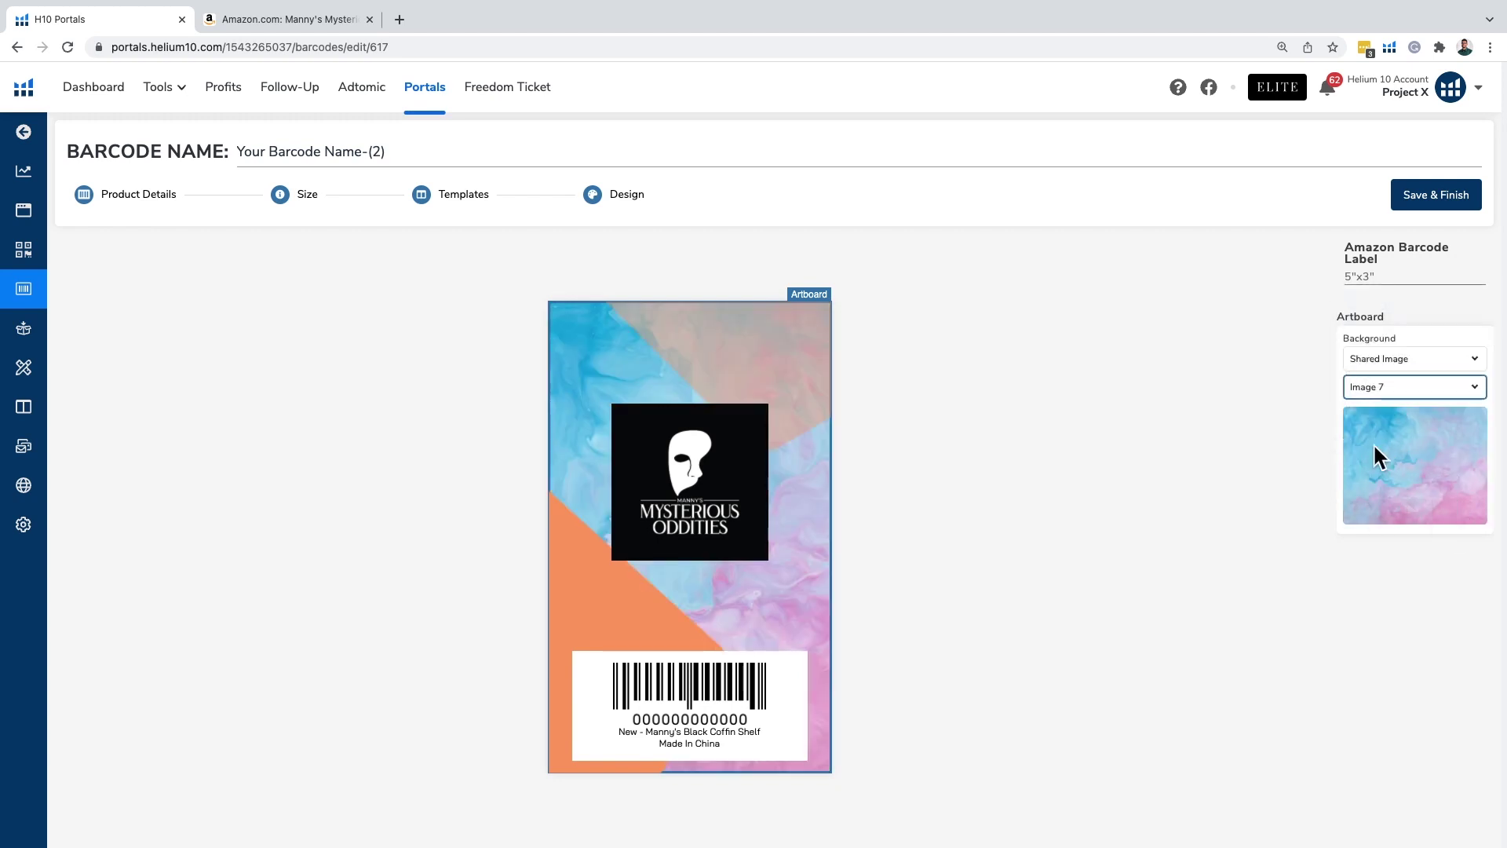
- Switch the background type back to Color and choose light grey #f1f1f190
click(1440, 360)
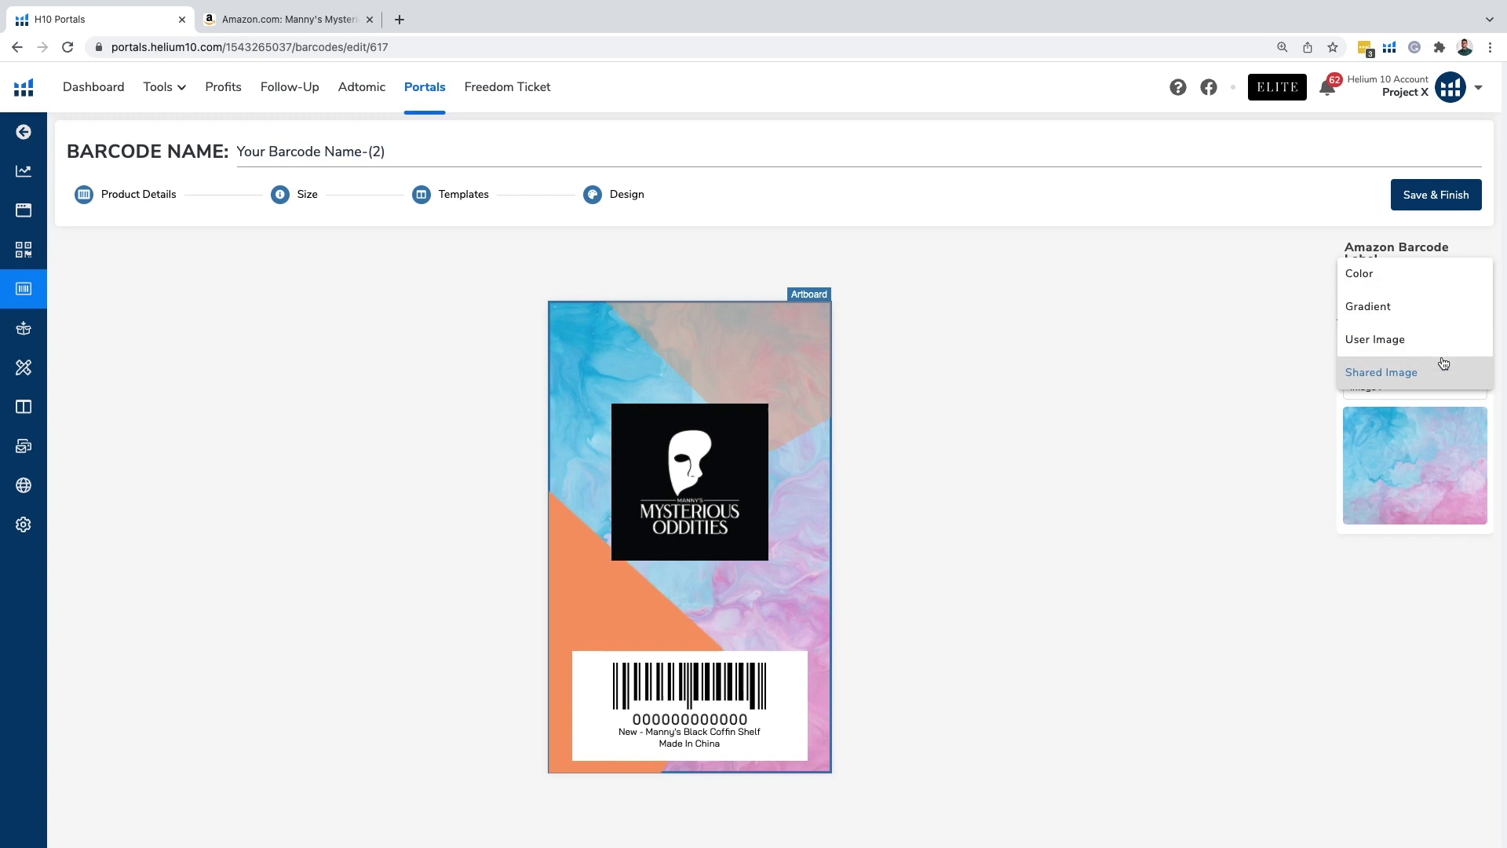
click(1403, 282)
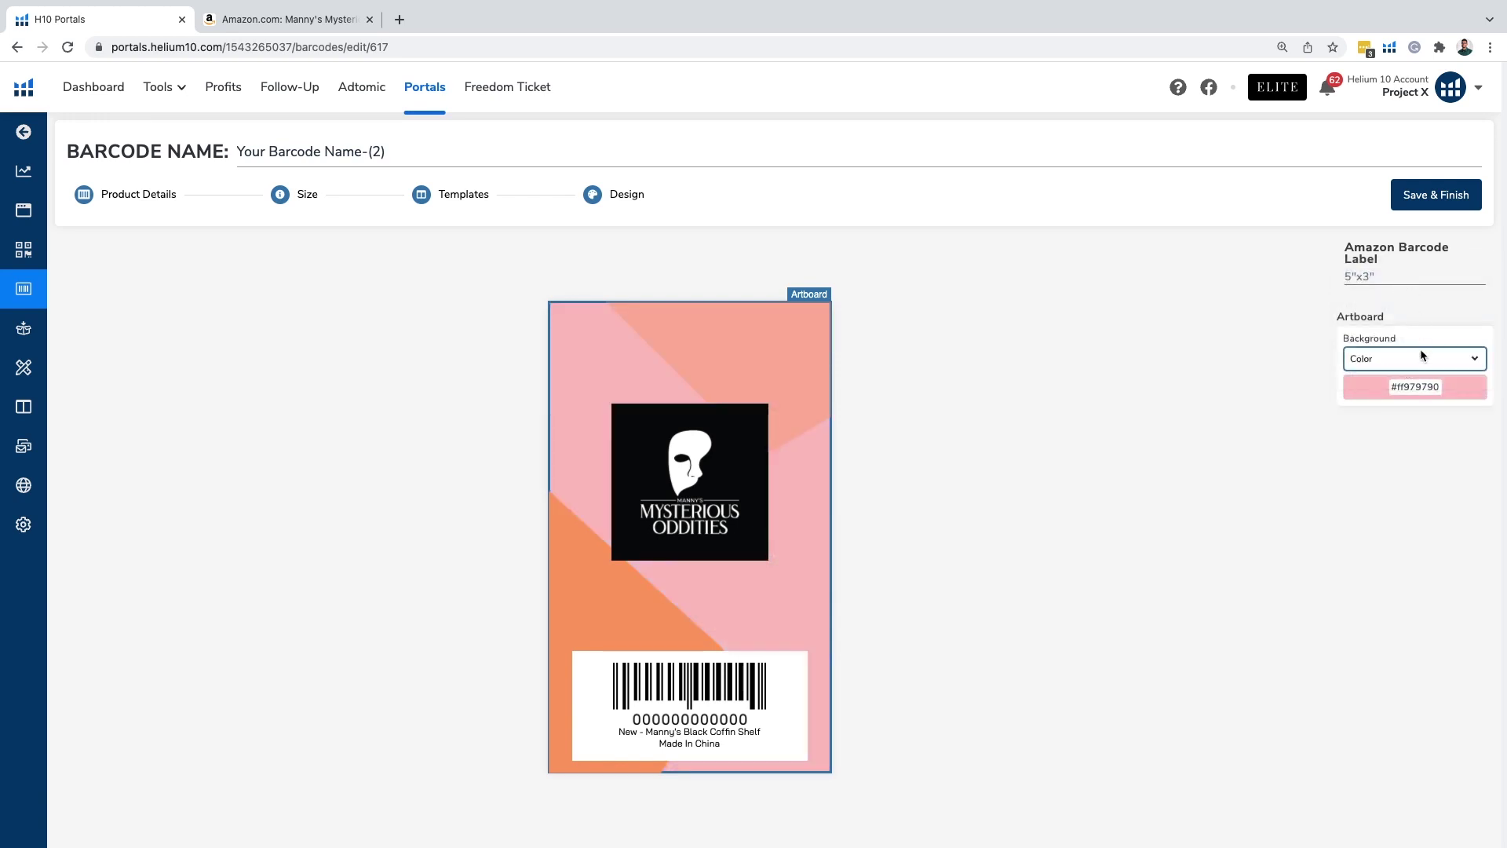
click(1391, 393)
click(817, 562)
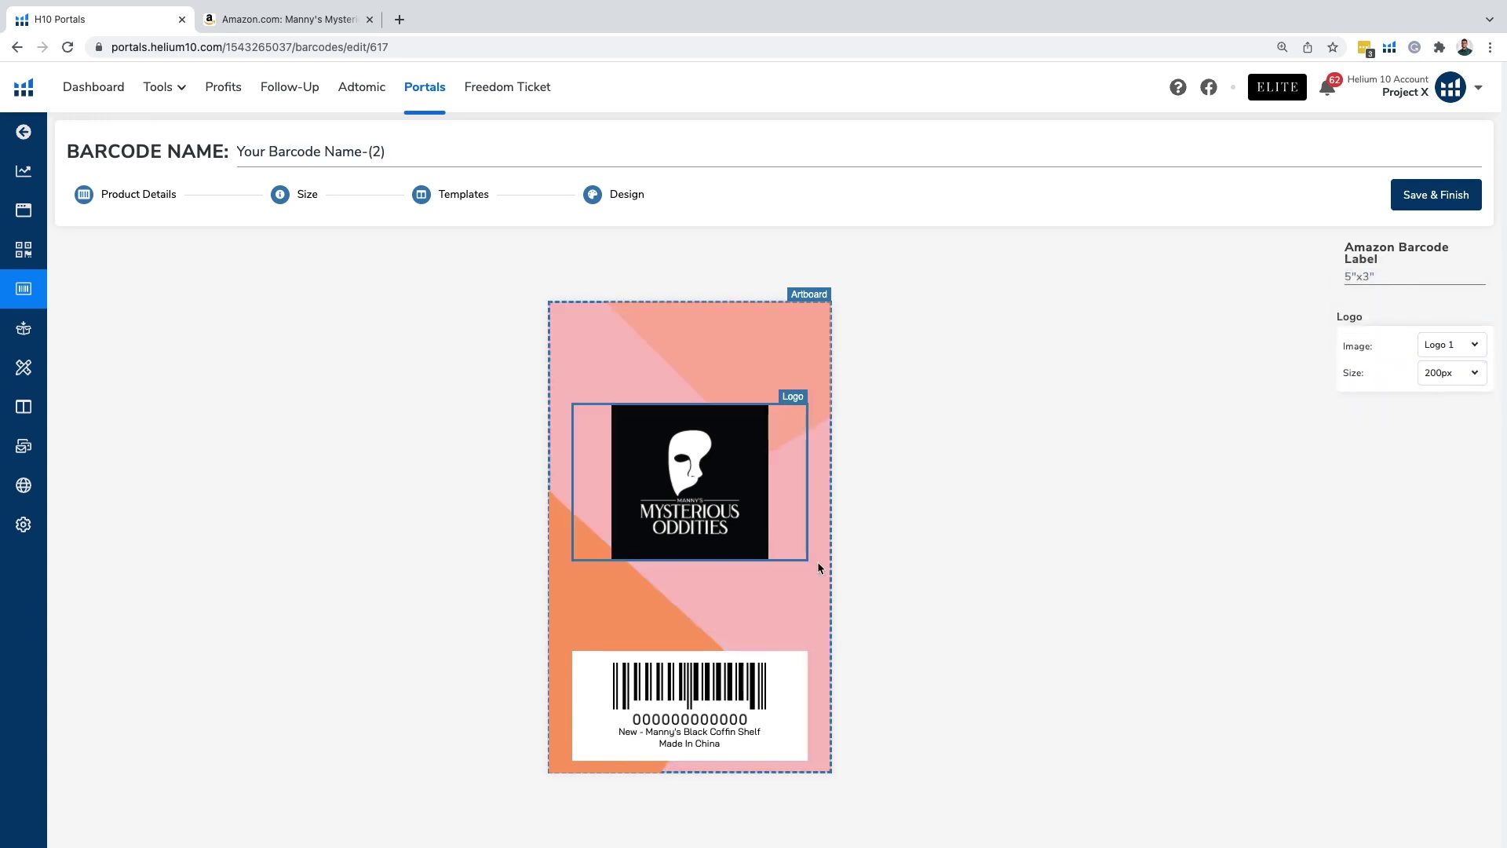
click(866, 538)
click(1397, 390)
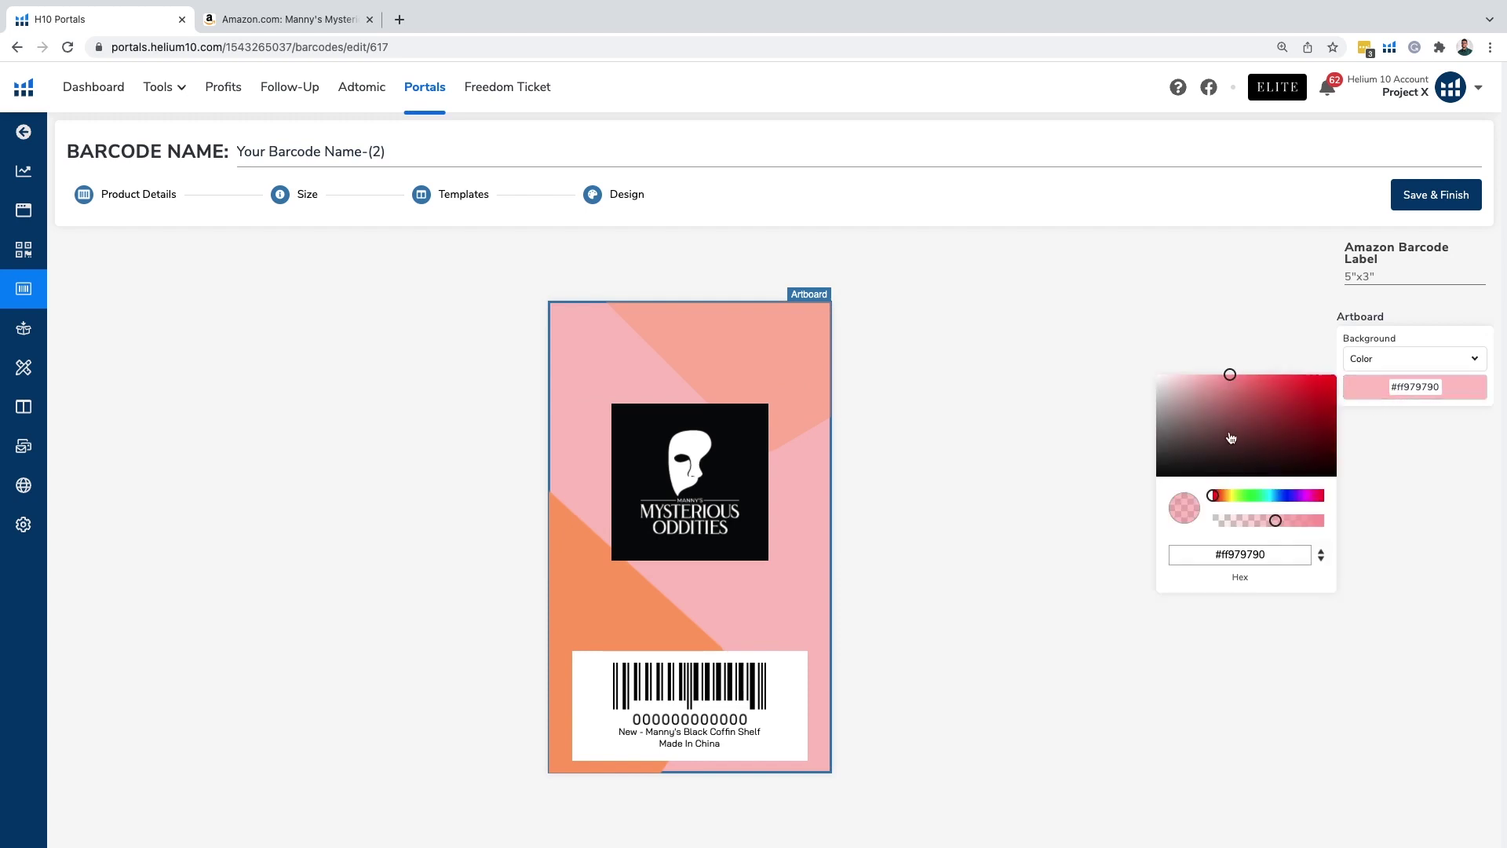
drag(1232, 435, 1157, 381)
click(1154, 322)
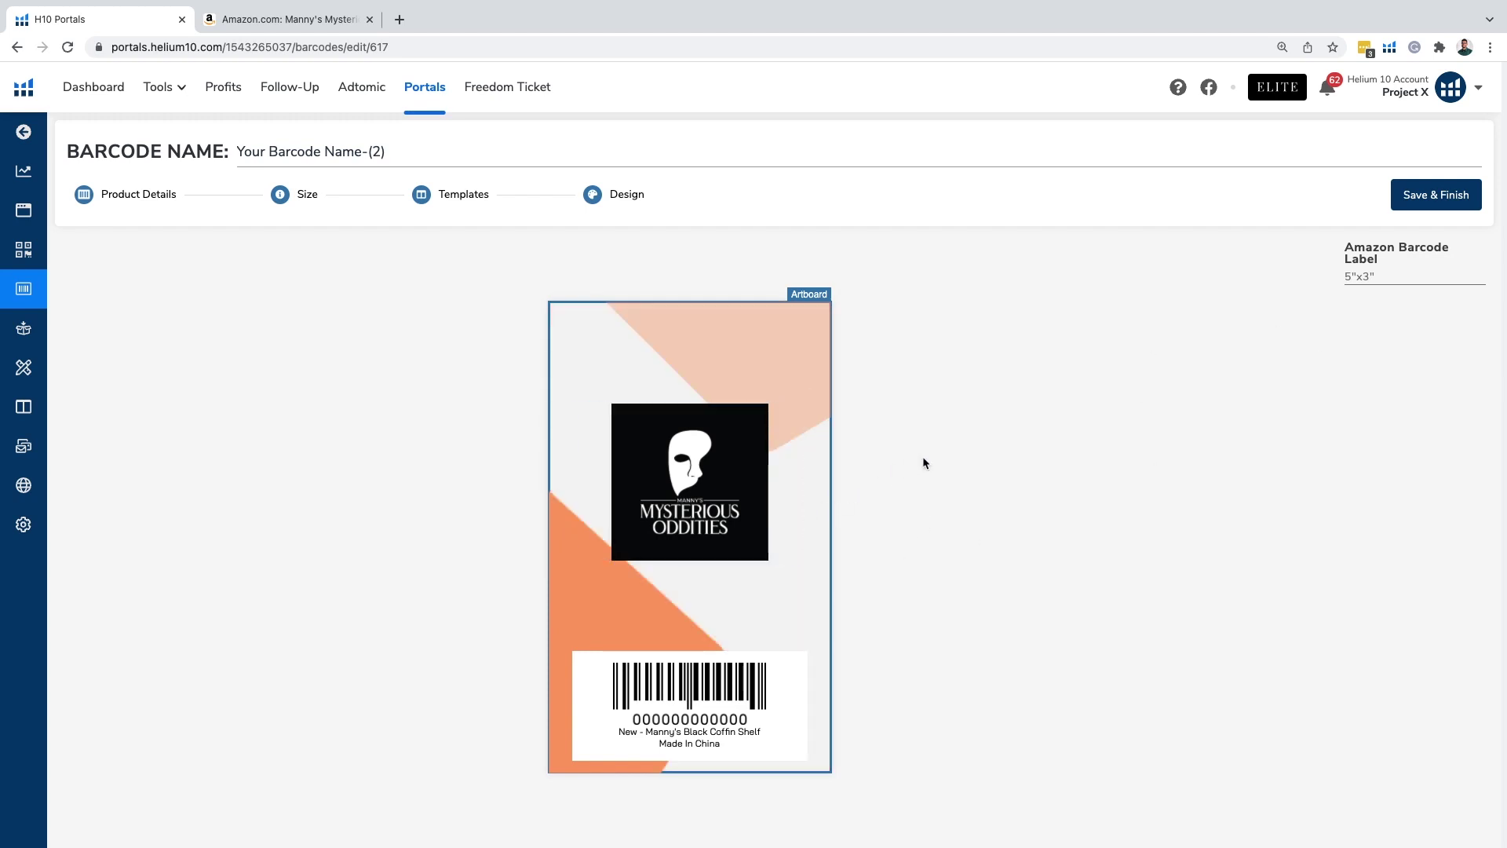
- Save & Finish the label, then download the new UPC label as a PDF
click(1425, 193)
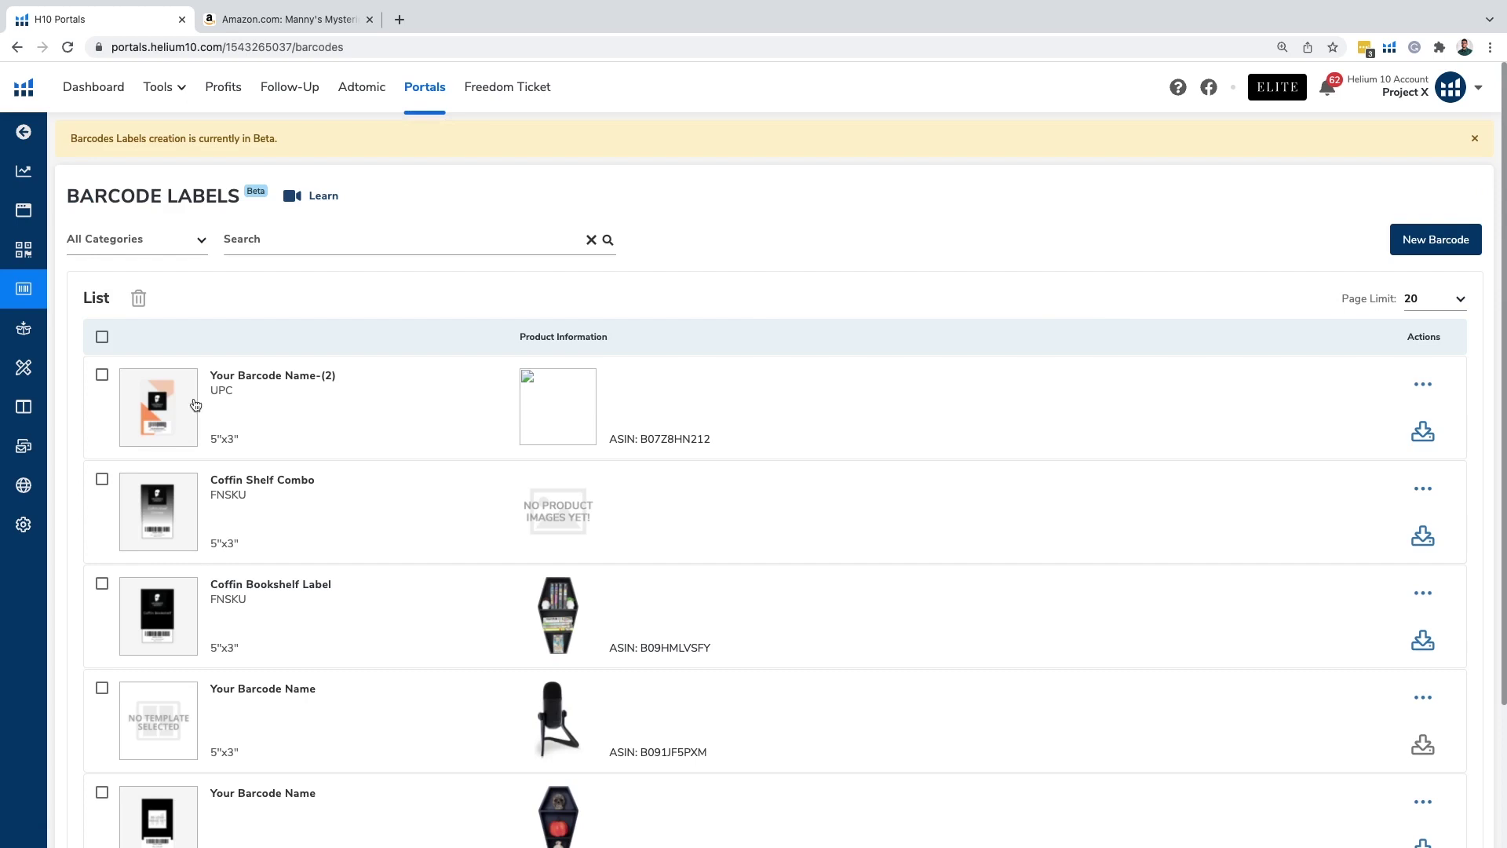
click(1425, 436)
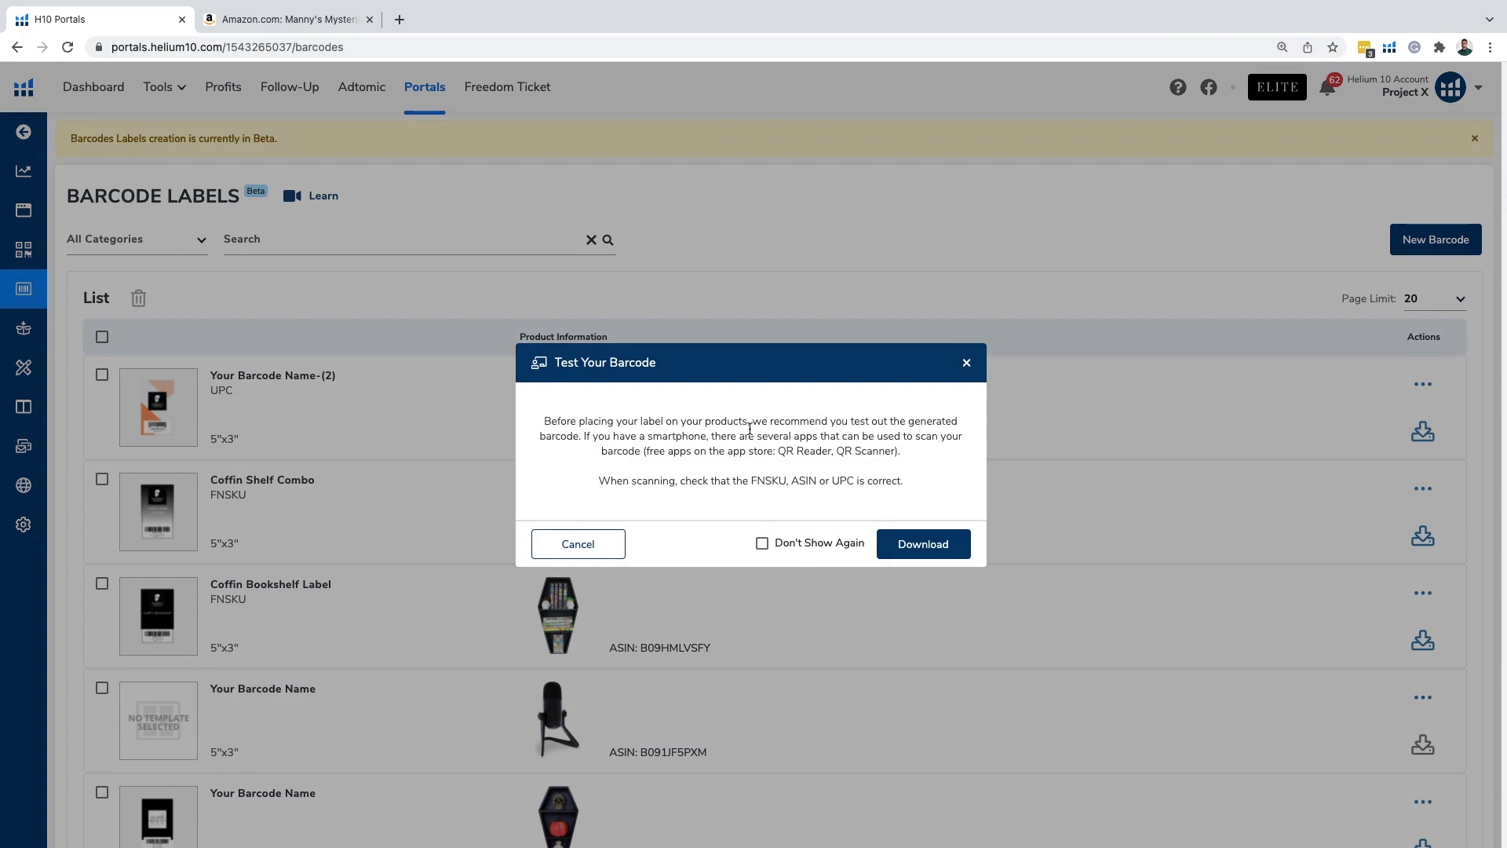
click(923, 544)
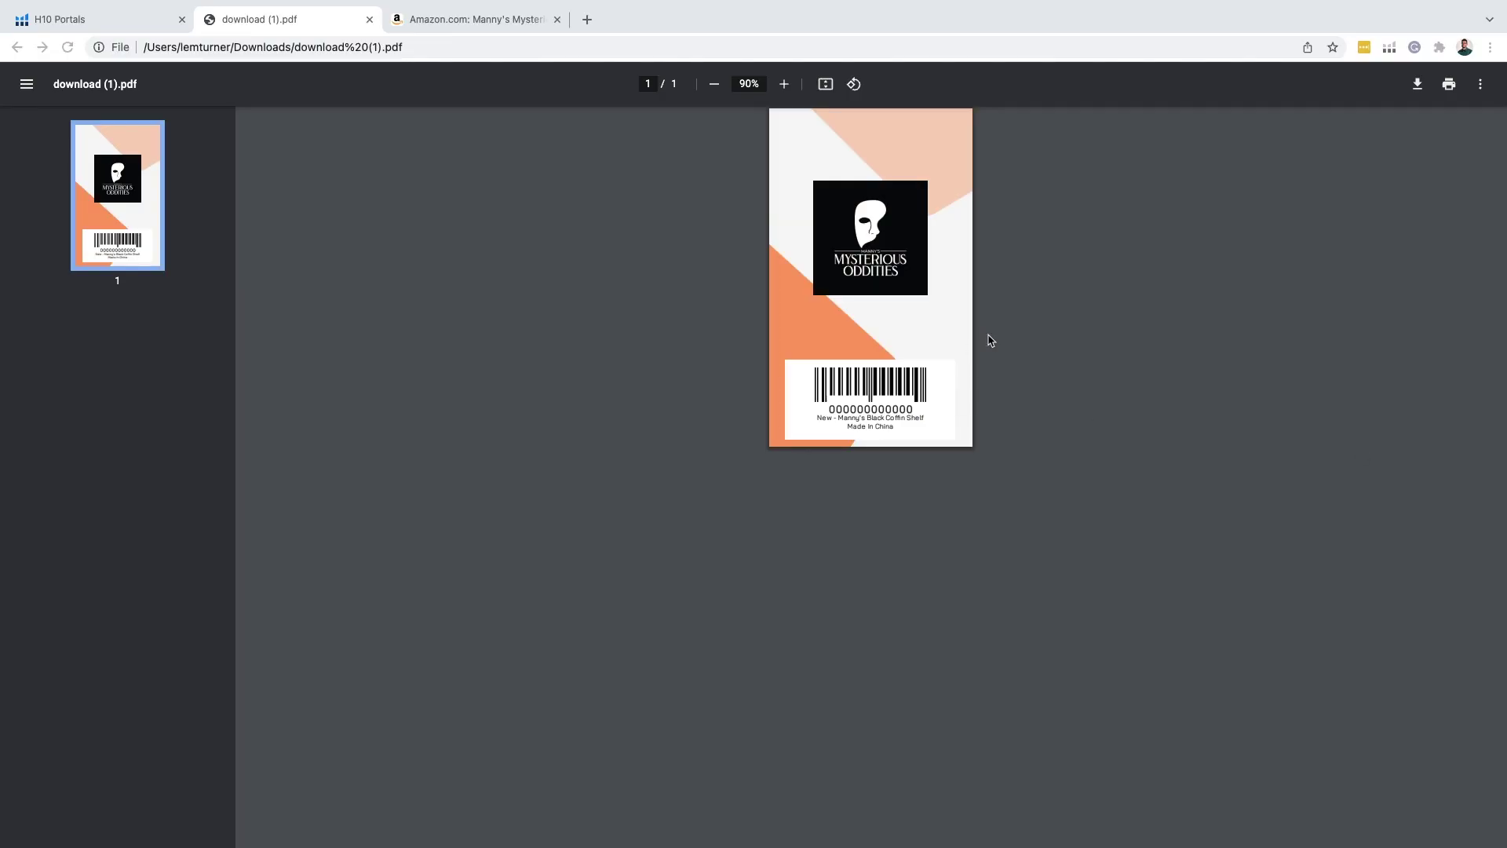
click(785, 85)
click(786, 86)
click(785, 85)
click(787, 86)
click(785, 86)
click(785, 85)
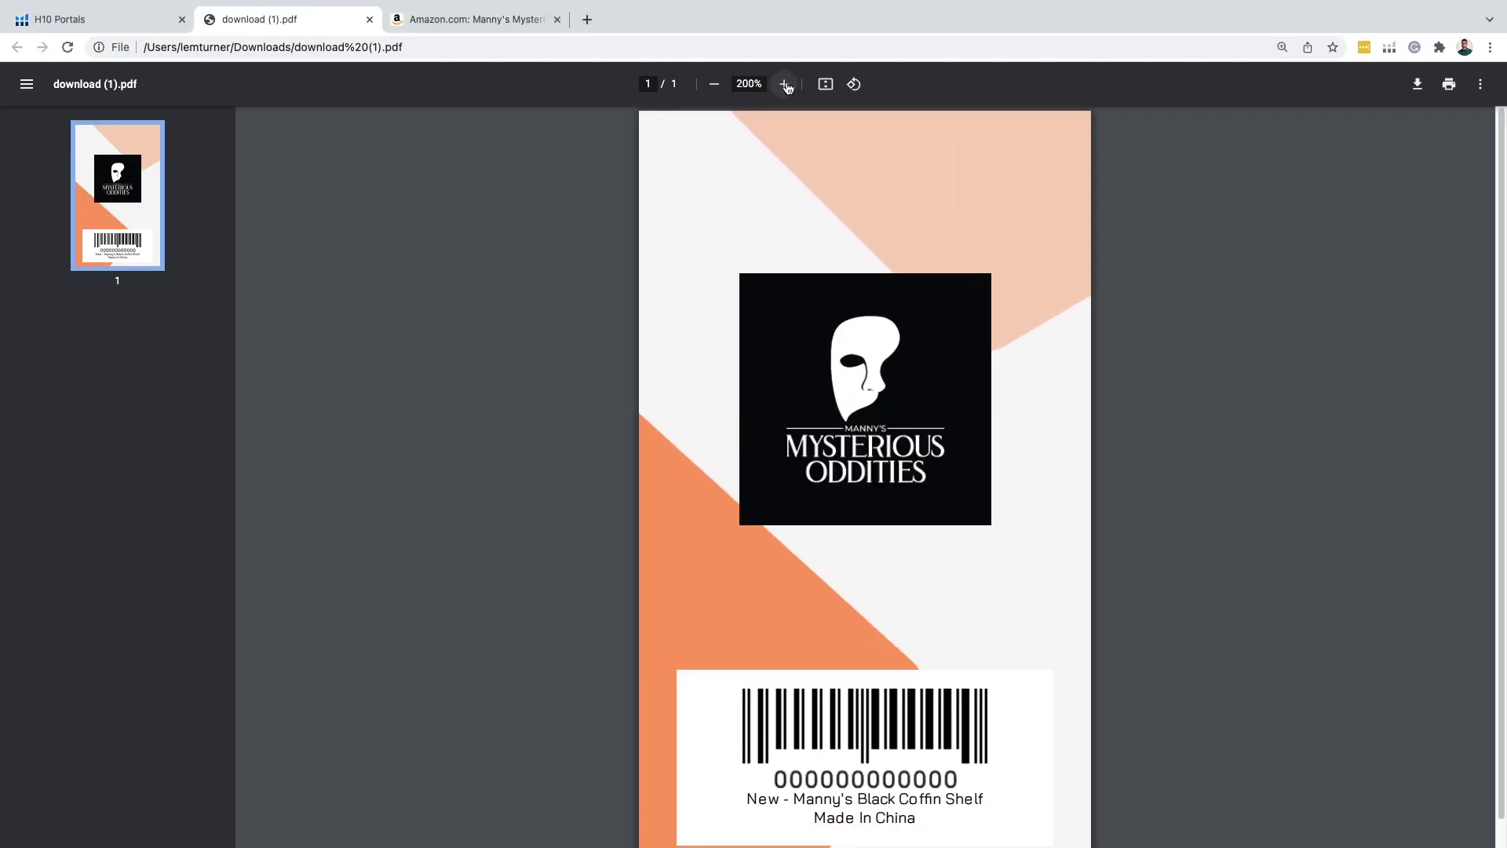
scroll(847, 195, down, 1)
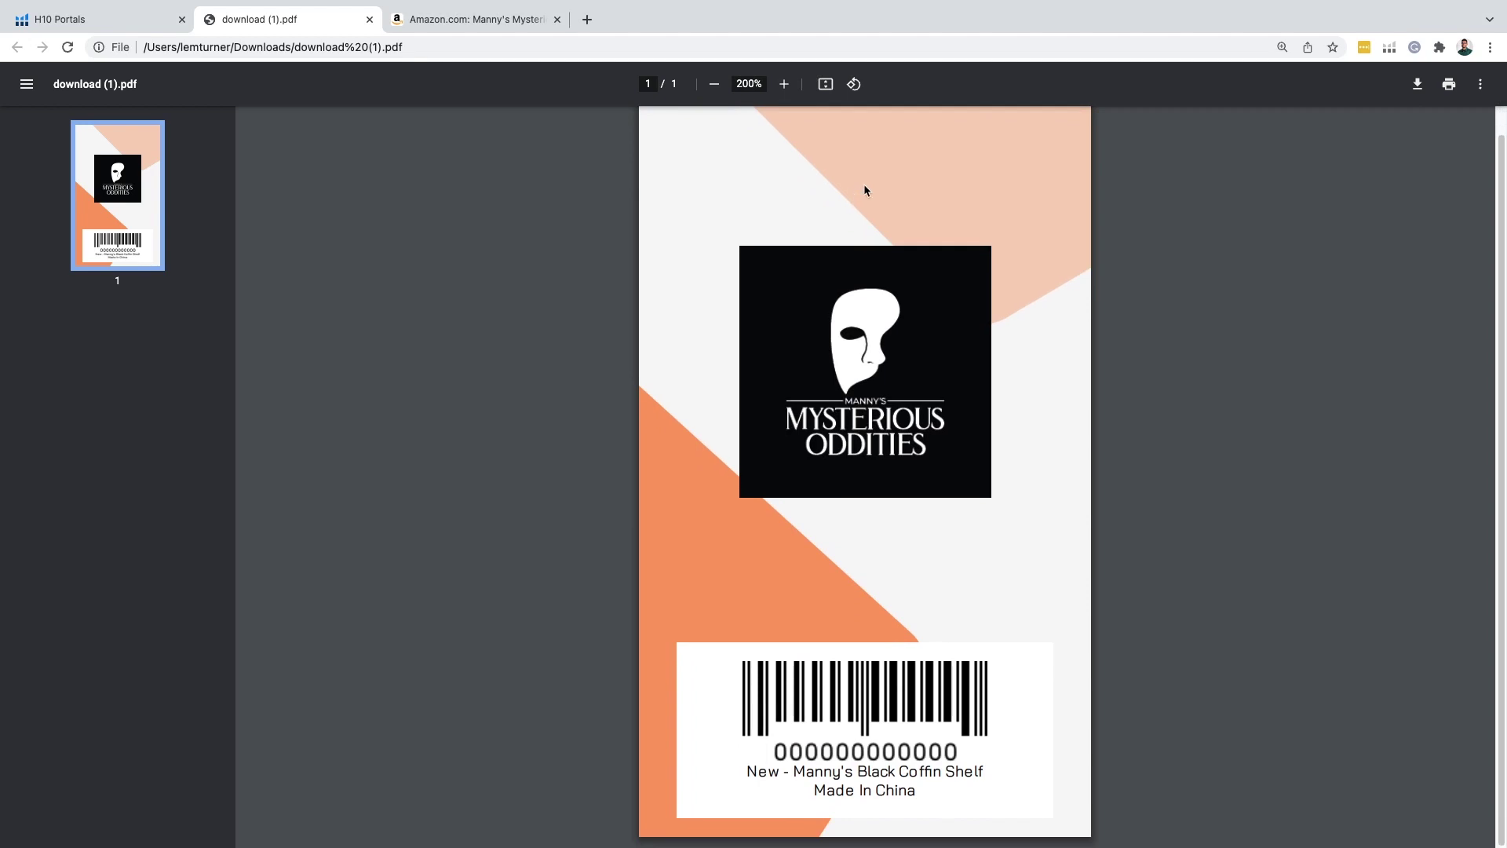
scroll(840, 165, up, 1)
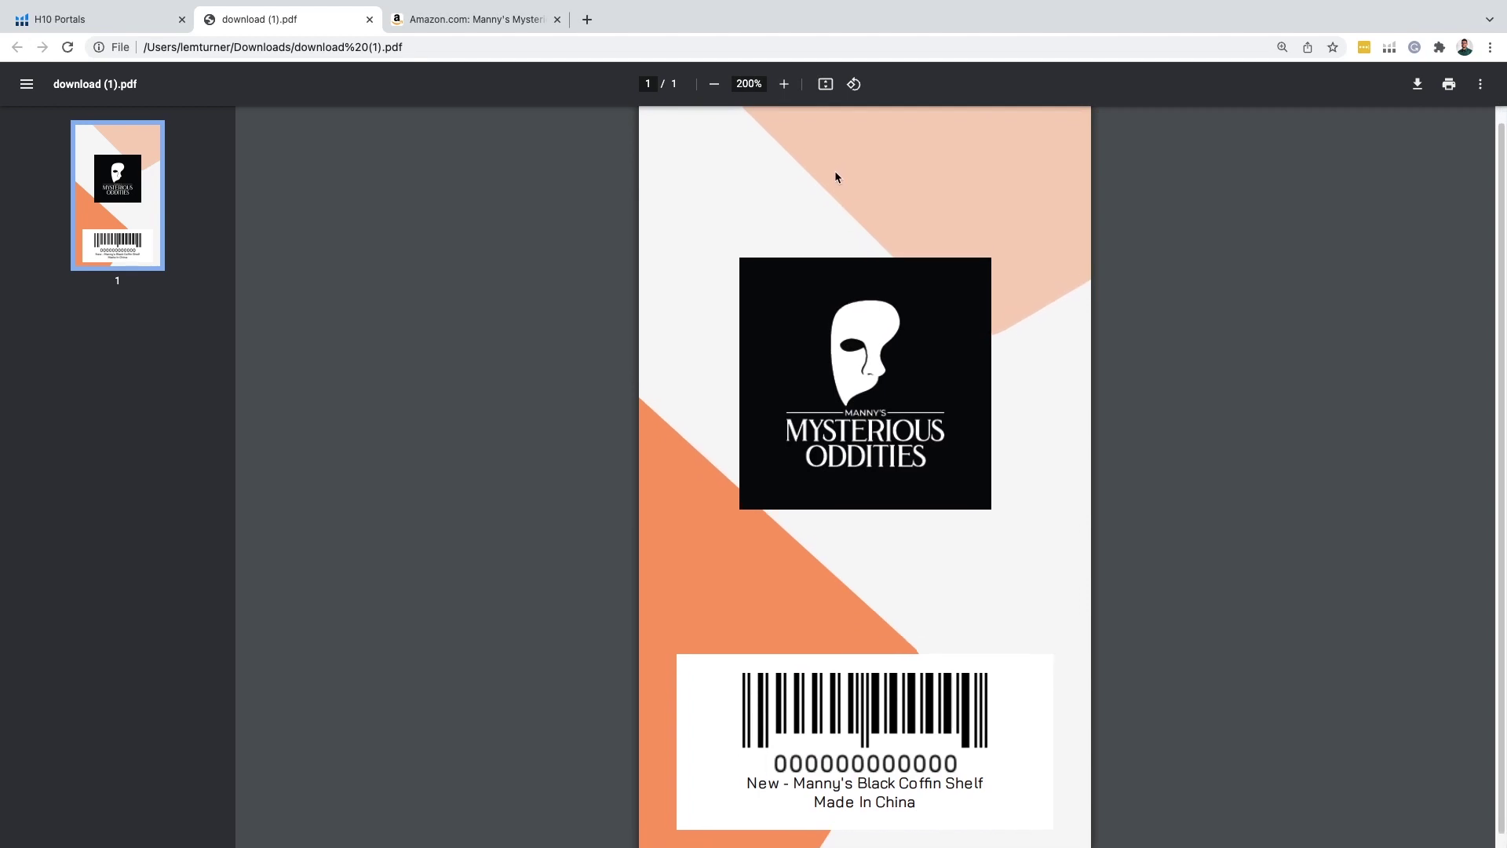
scroll(832, 178, up, 1)
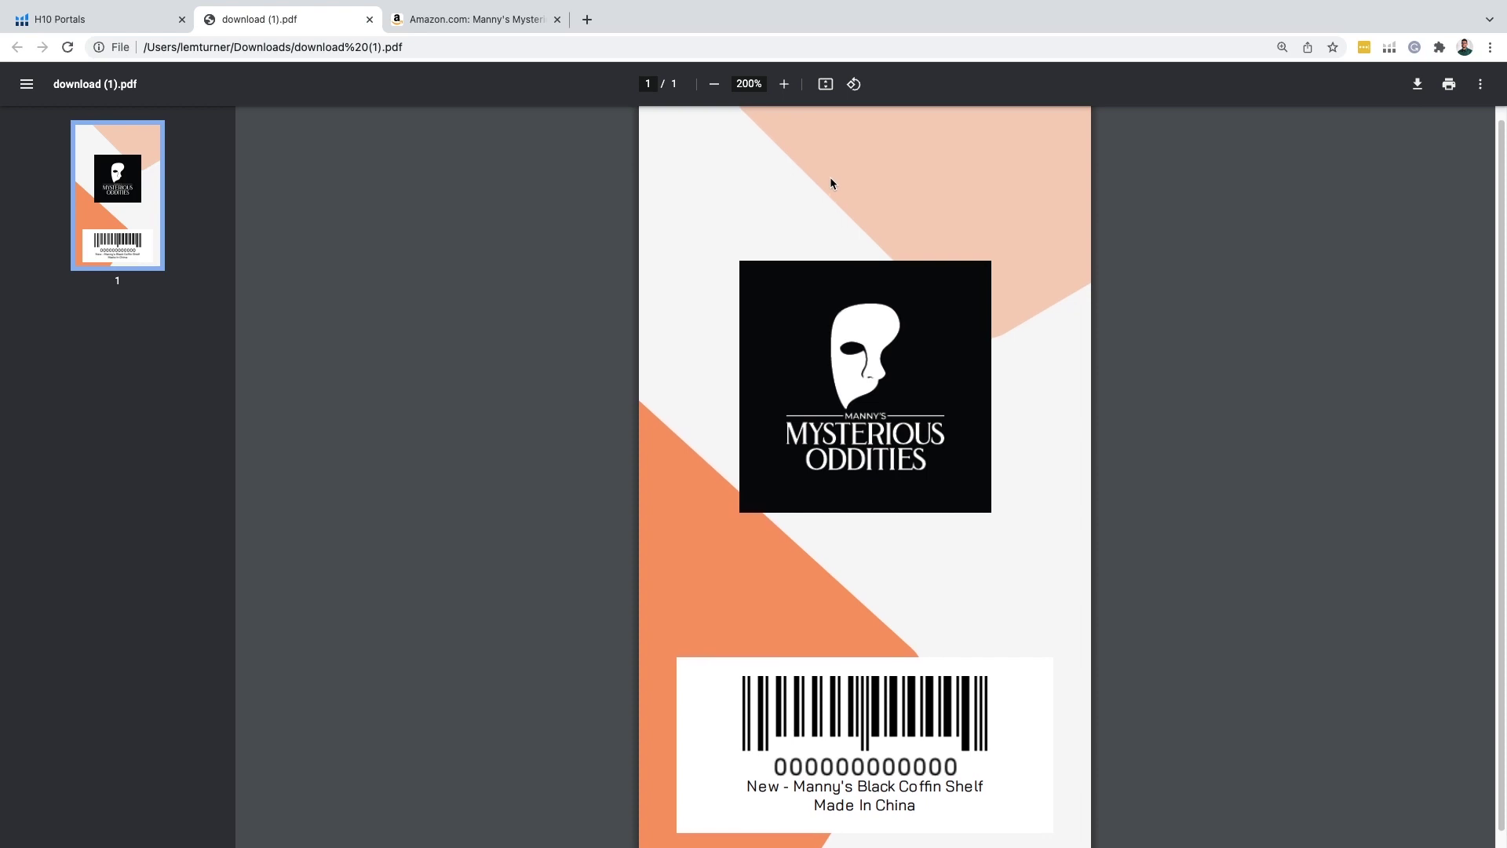